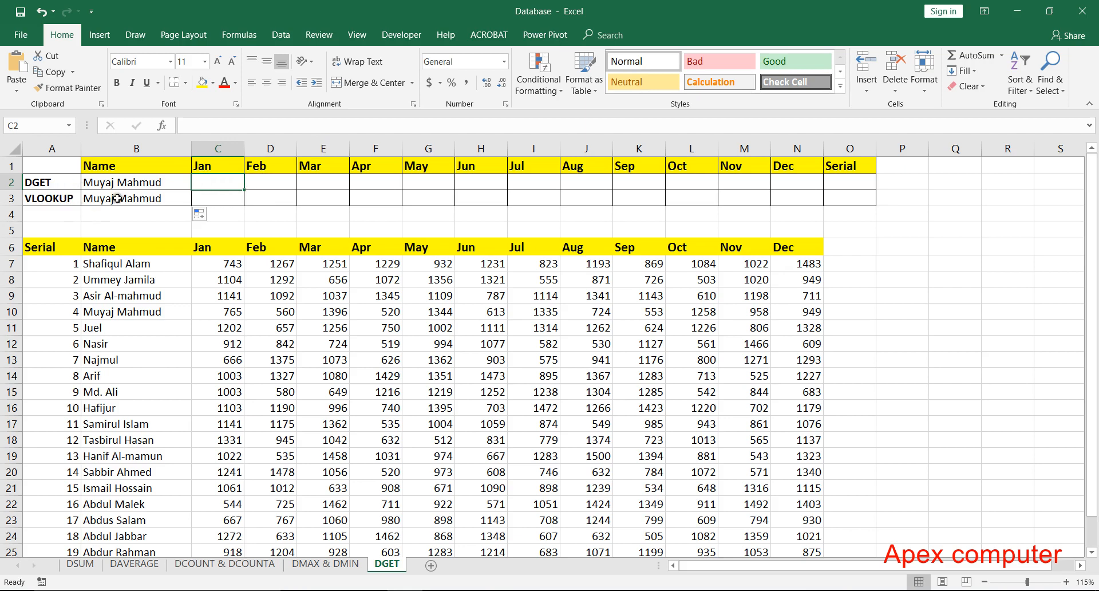
- Examine the empty DGET and VLOOKUP rows, their name and month columns, and the matching data table below
left_click(133, 198)
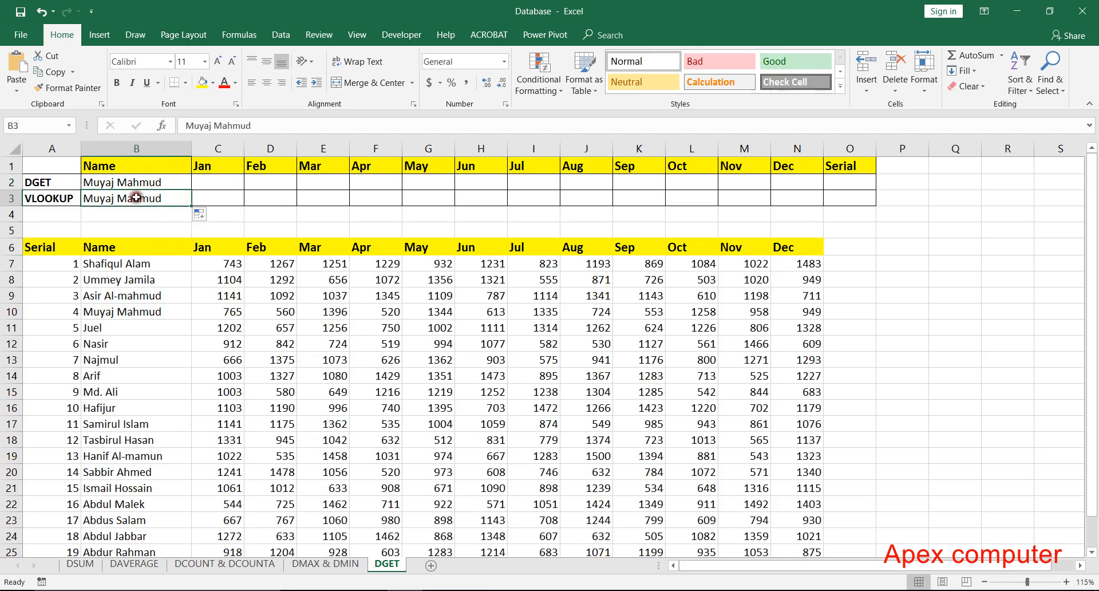
left_click(207, 197)
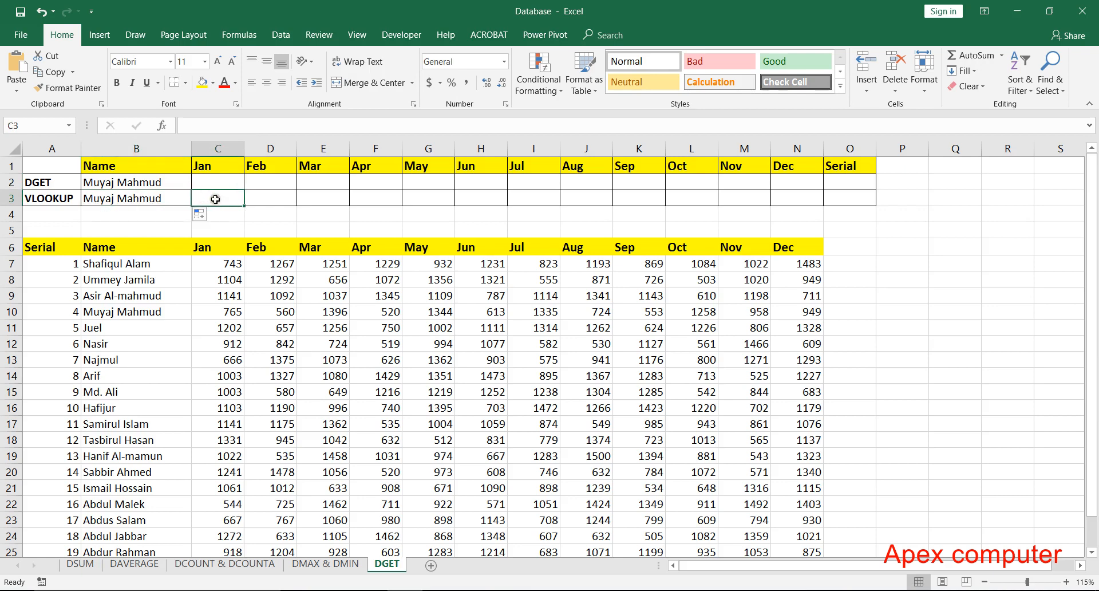
left_click(207, 181)
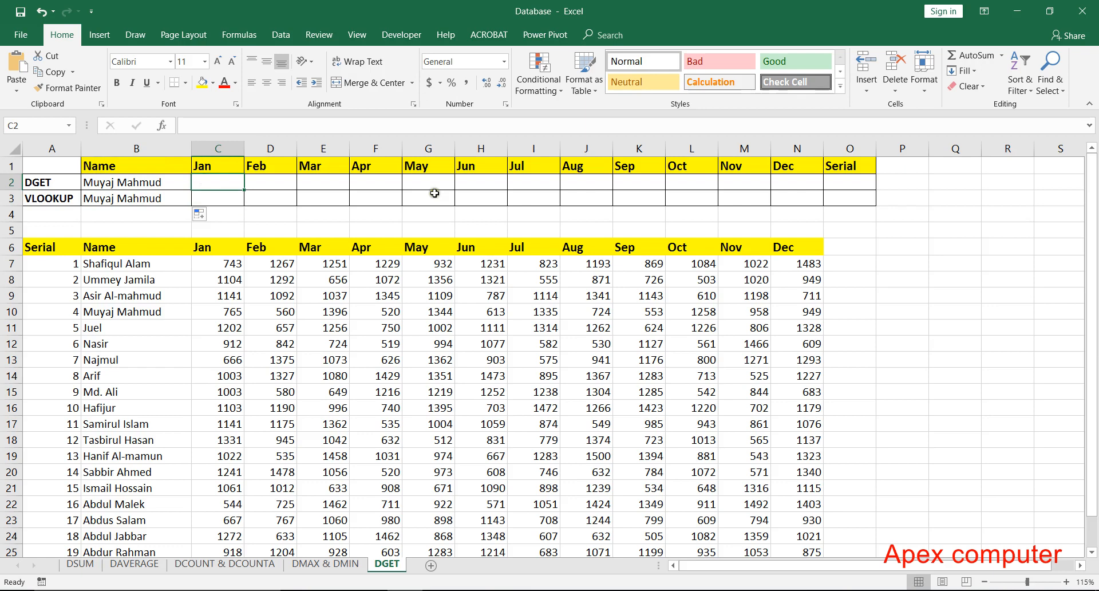
left_click(222, 196)
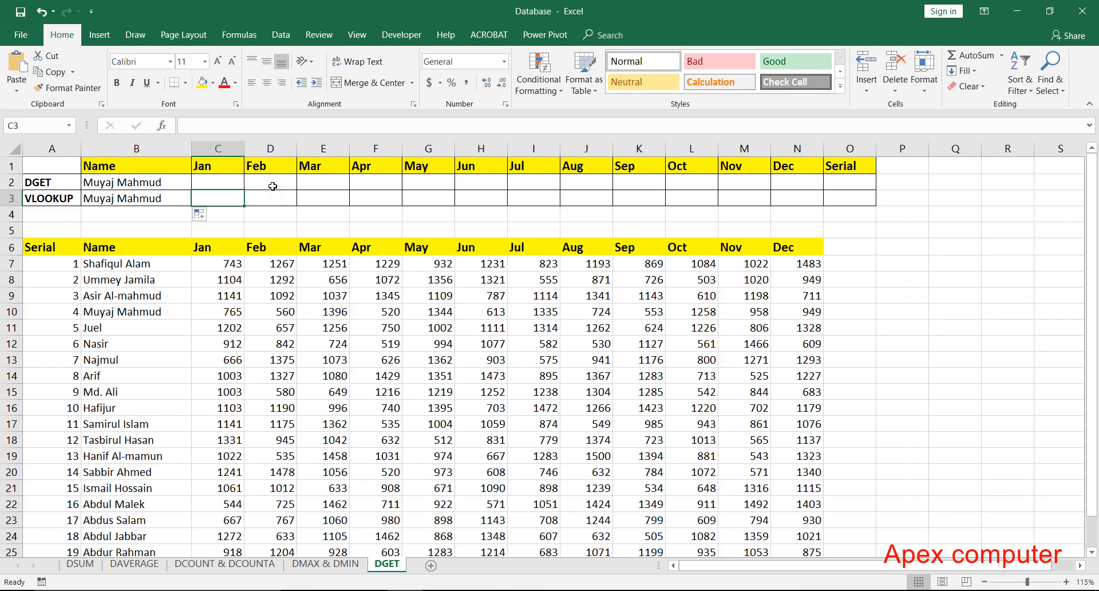
left_click(227, 181)
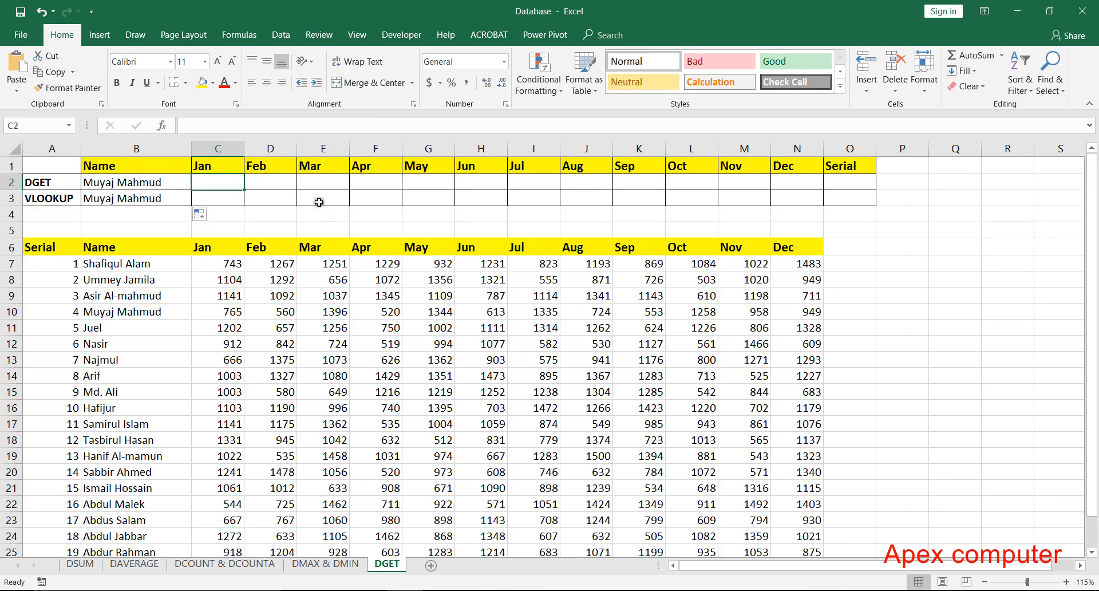
left_click(110, 183)
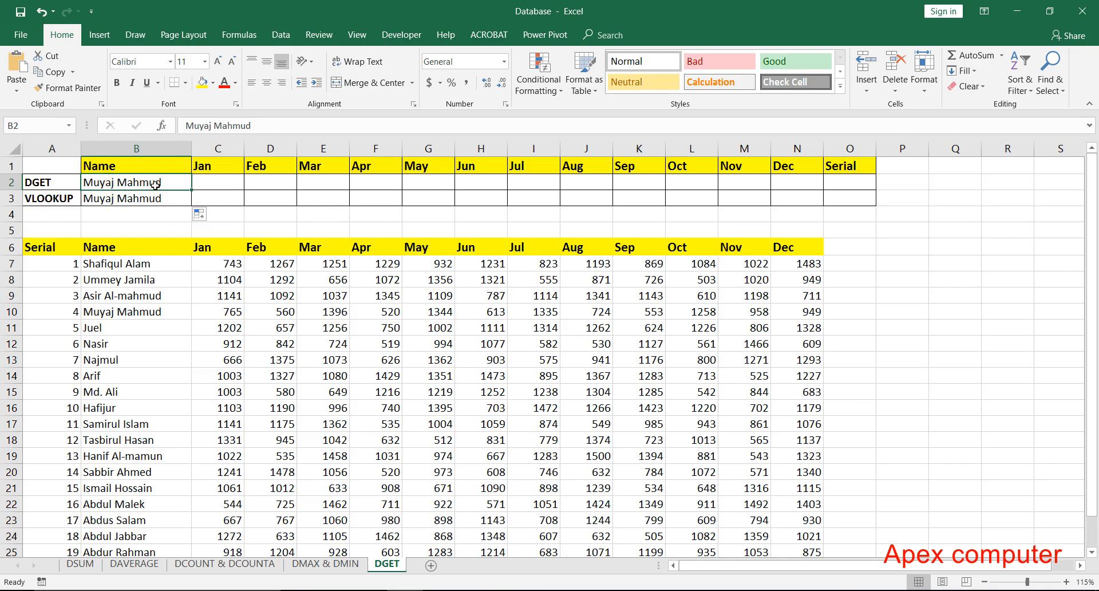
left_click(214, 182)
left_click(277, 180)
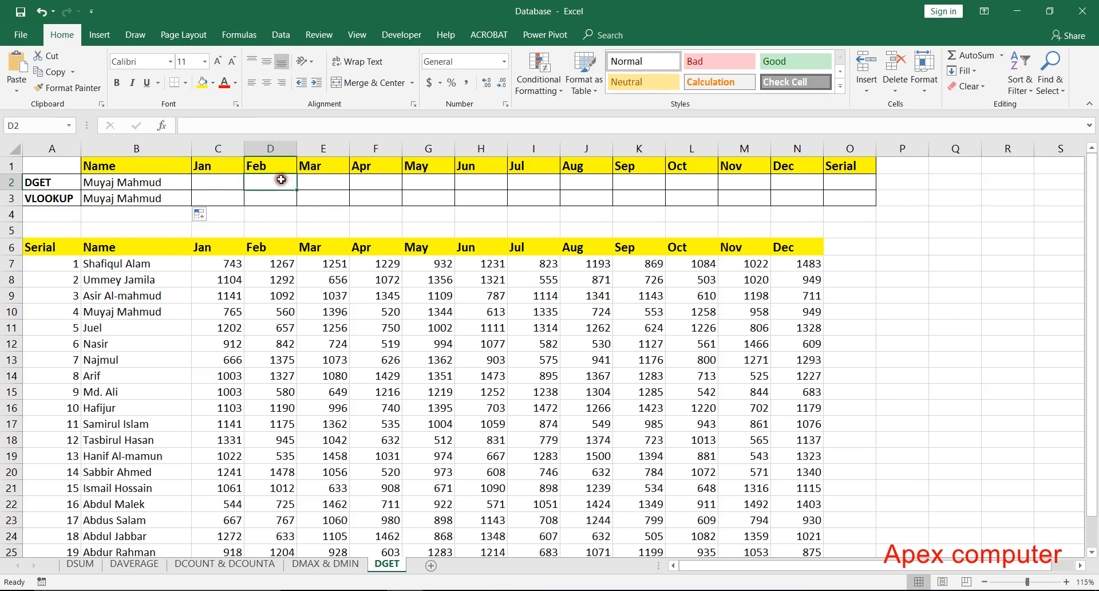
left_click(801, 181)
left_click_drag(801, 180, 235, 188)
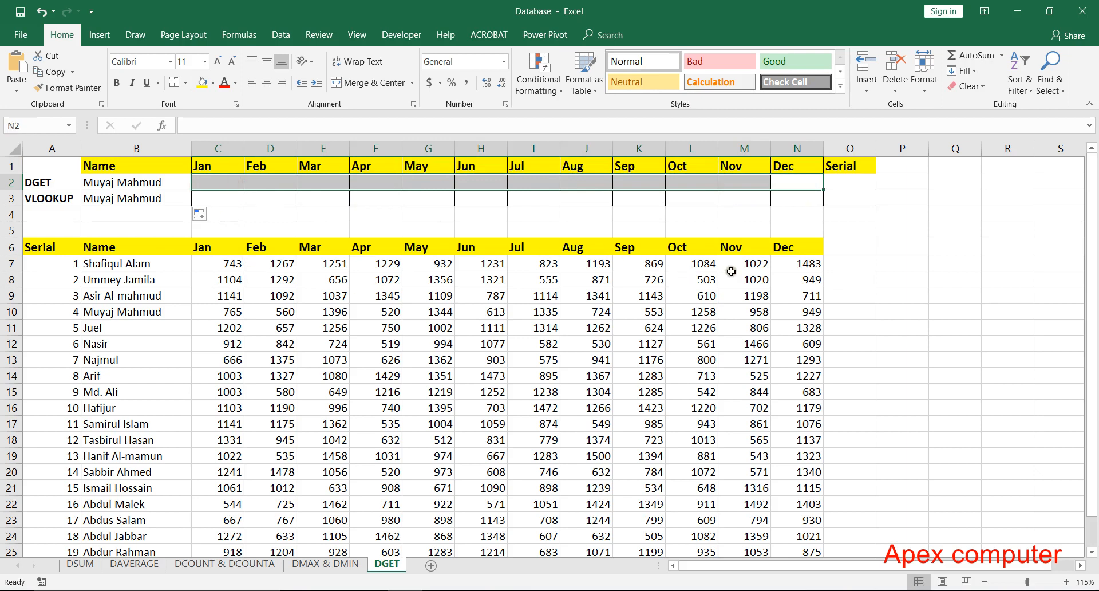
left_click(221, 181)
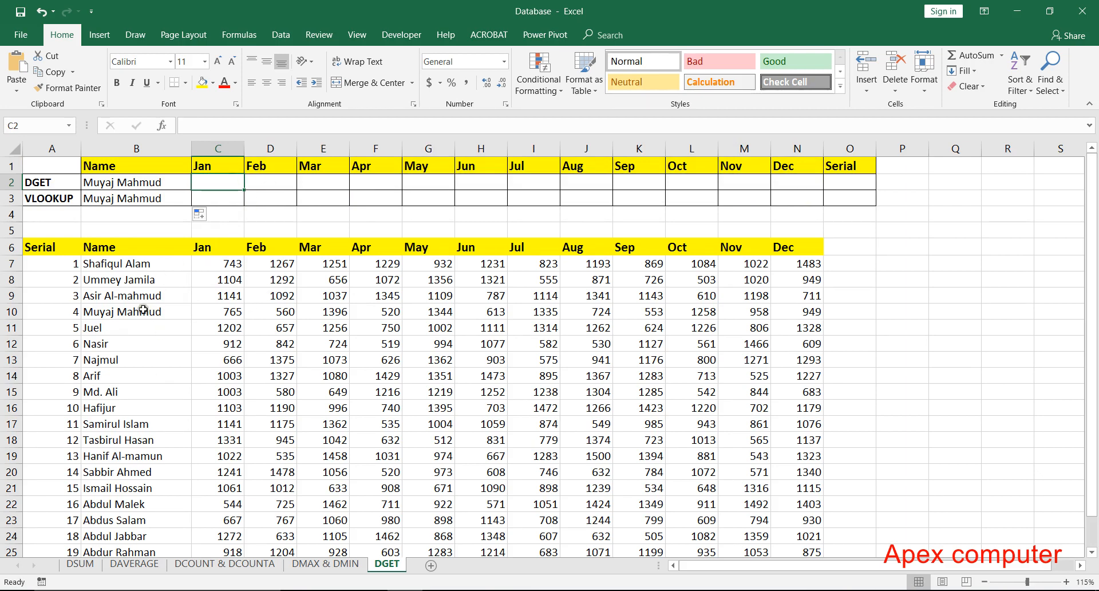
left_click(99, 327)
left_click(212, 325)
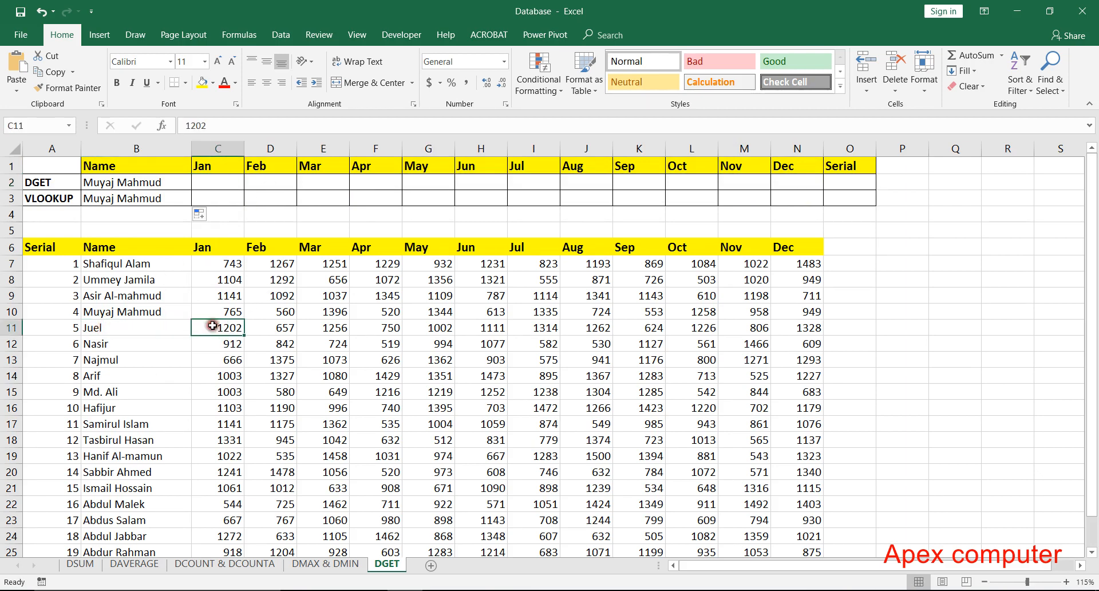
left_click(163, 330)
left_click(212, 183)
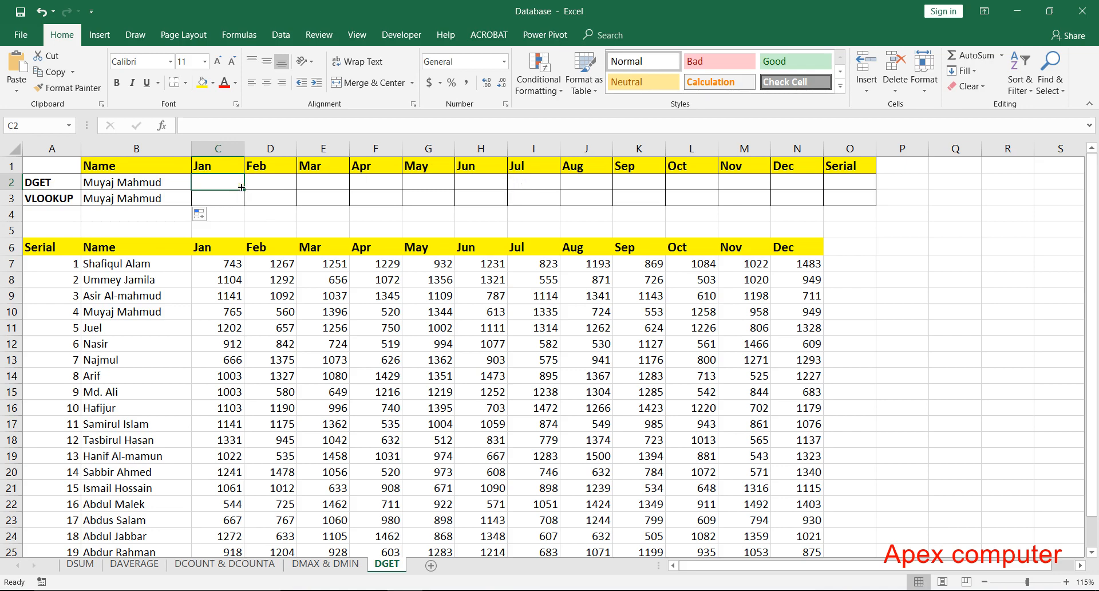
left_click(56, 185)
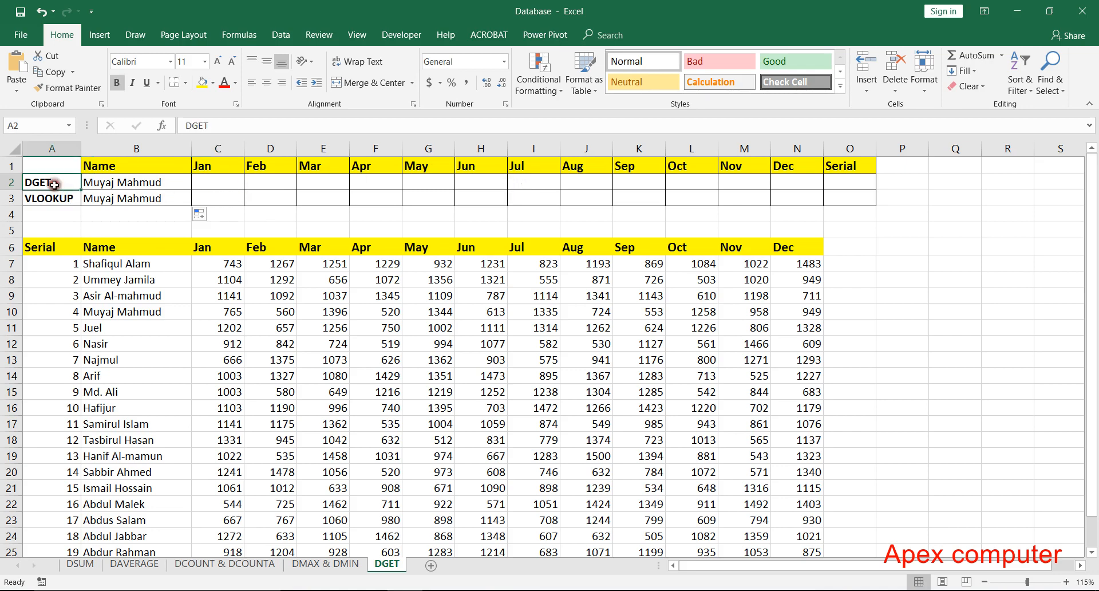
left_click(222, 185)
left_click(50, 182)
left_click(62, 198)
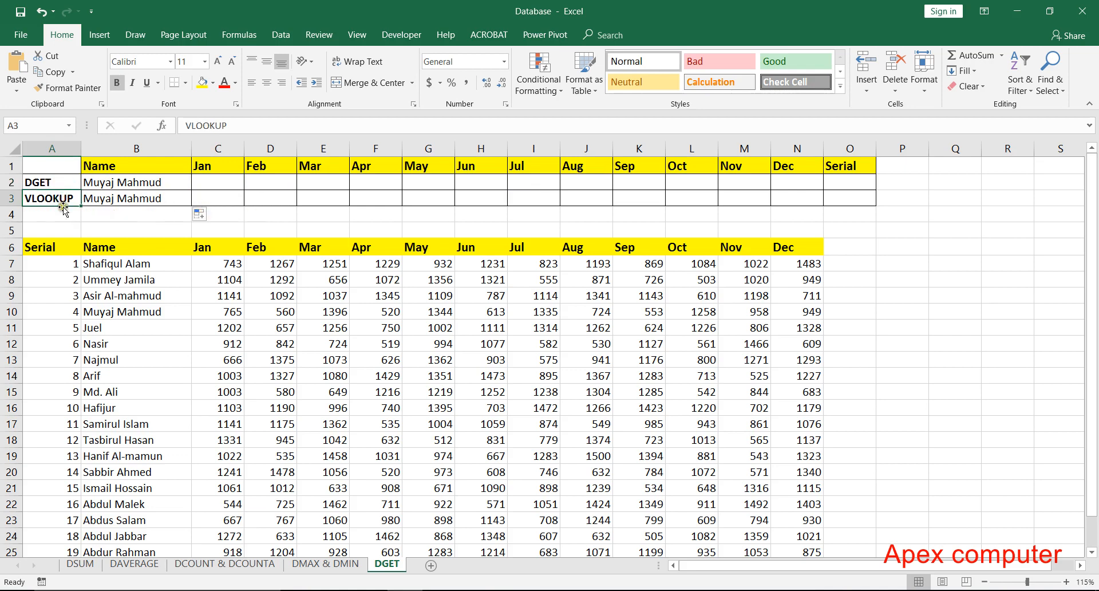
left_click(223, 180)
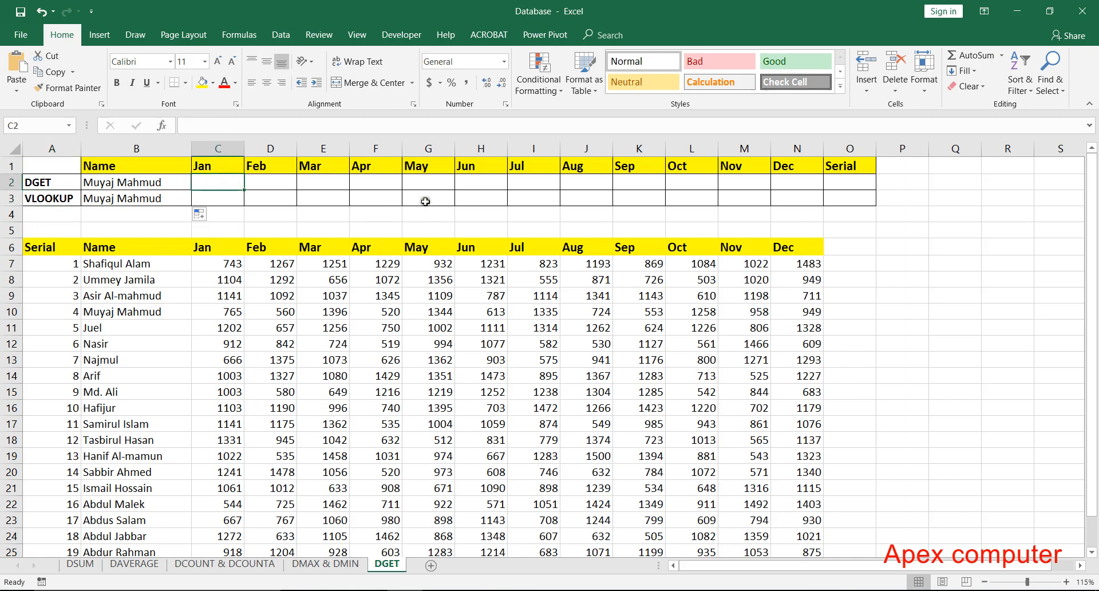
left_click(285, 213)
- Start a DGET formula in C2 with the whole table including its headers, A6:N26, as the database
left_click(221, 179)
type("=")
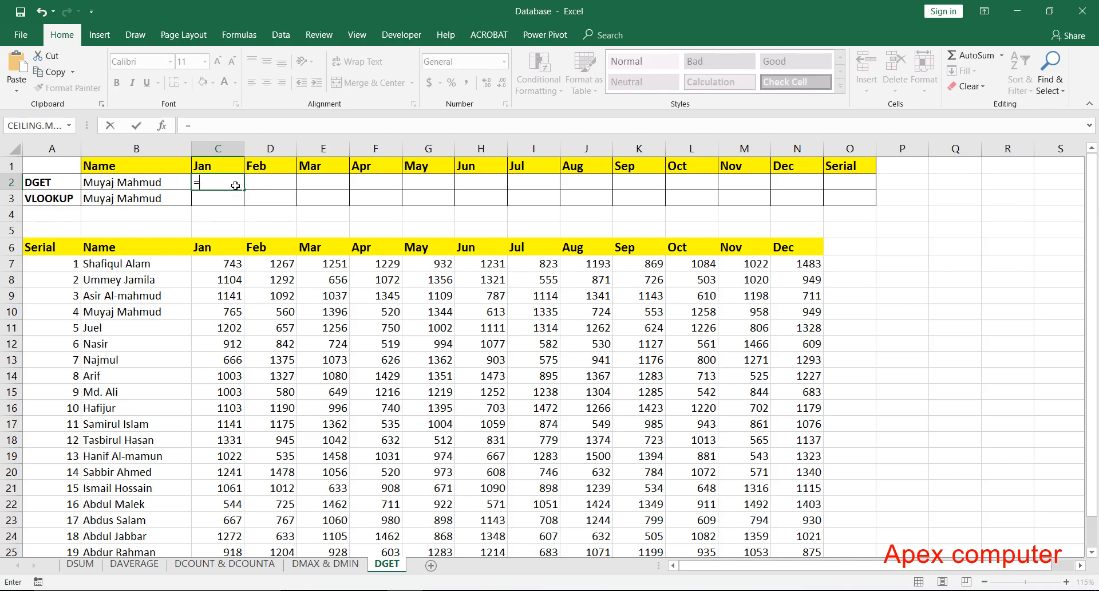
type("dg")
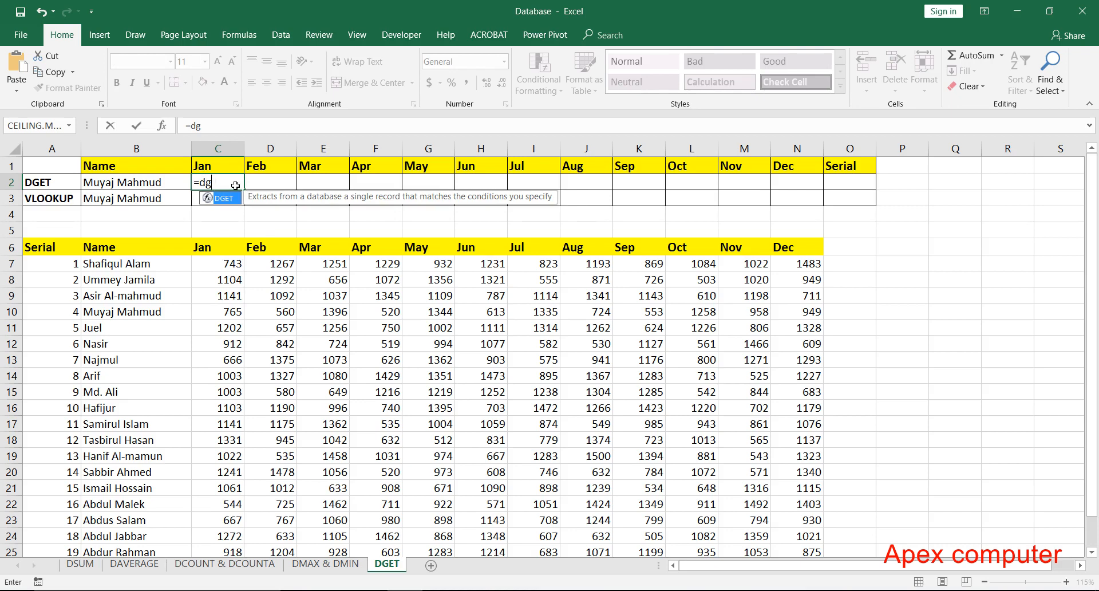
key("Tab")
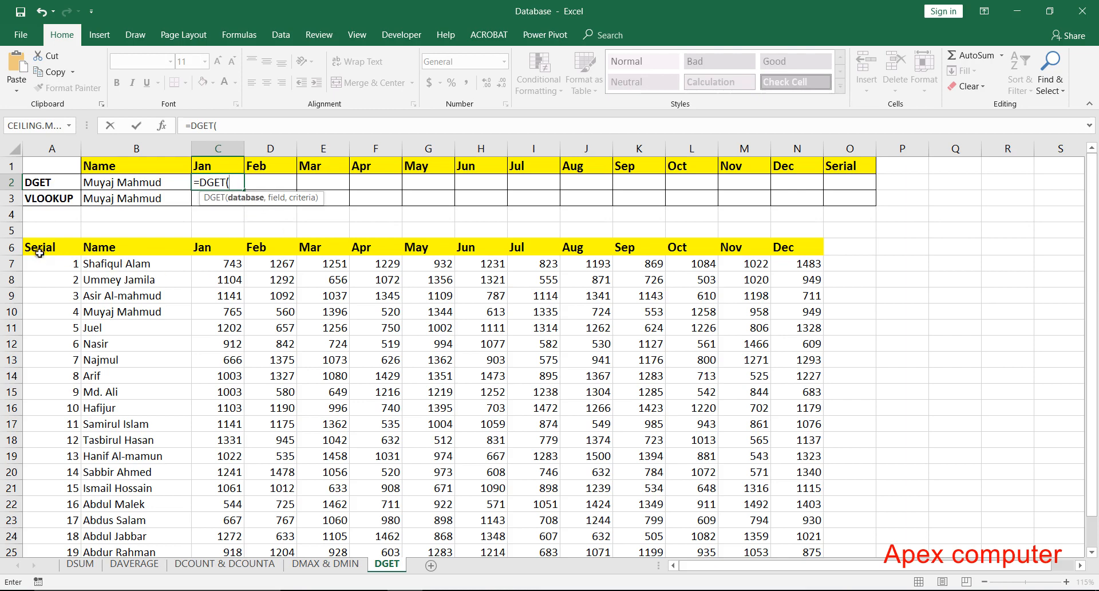
left_click_drag(59, 247, 808, 247)
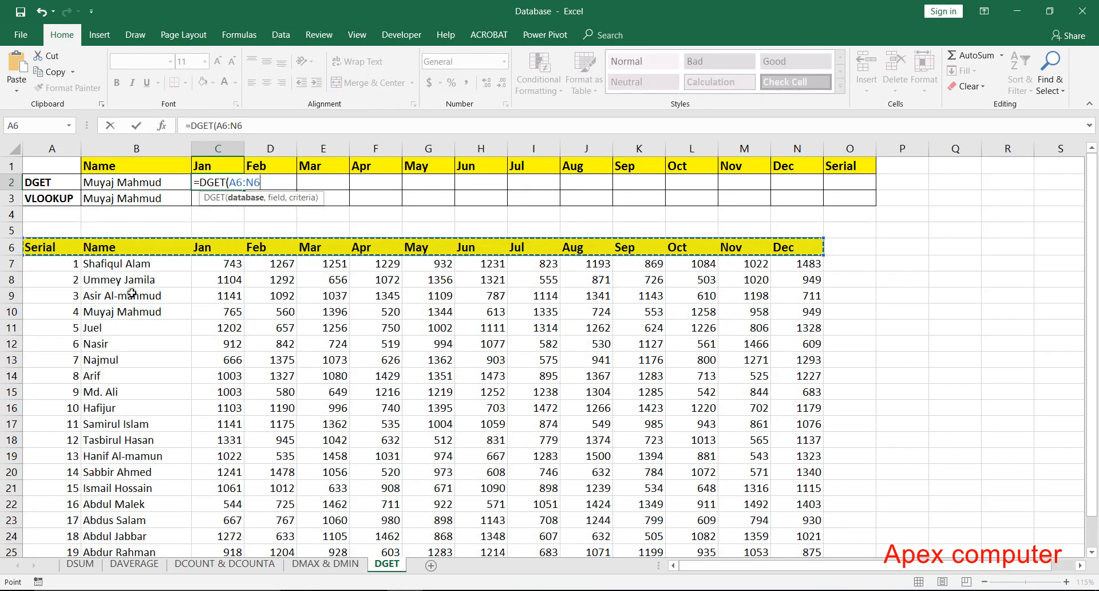
left_click(60, 243)
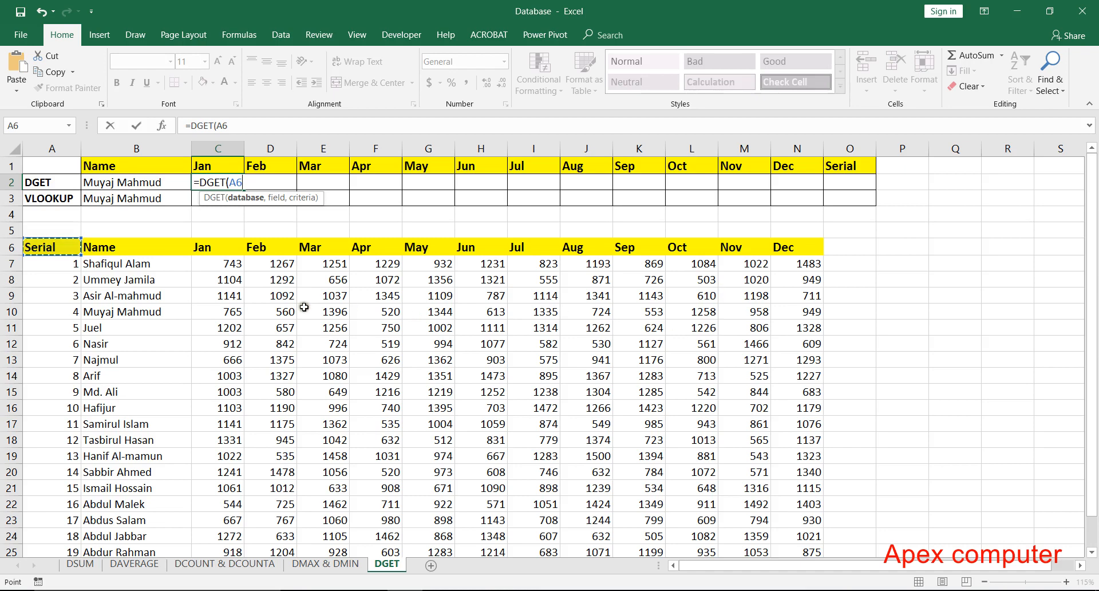
left_click_drag(78, 248, 795, 248)
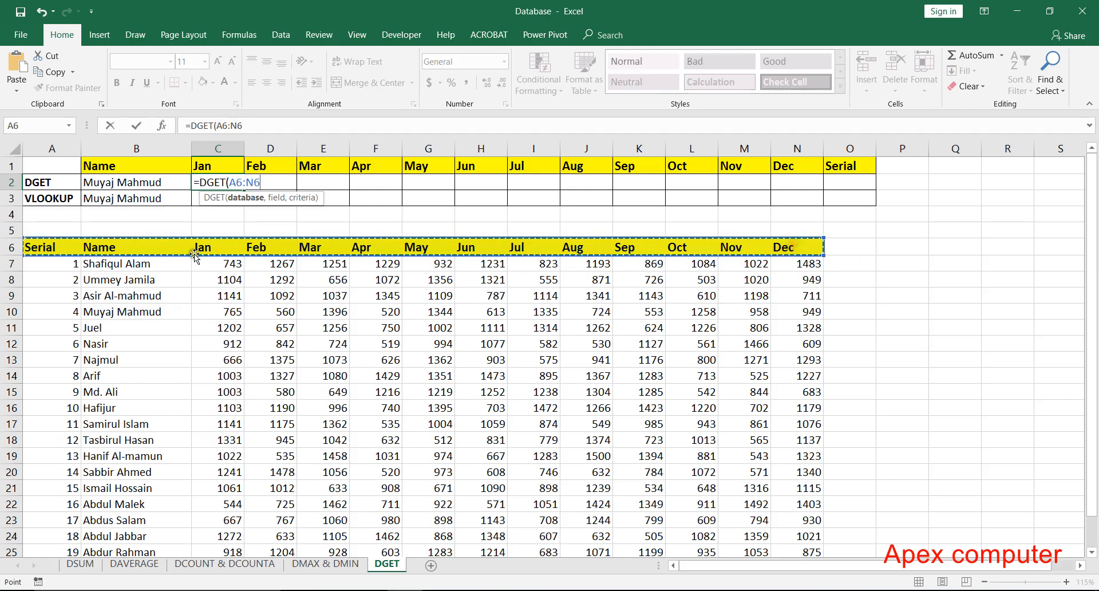
left_click(43, 245)
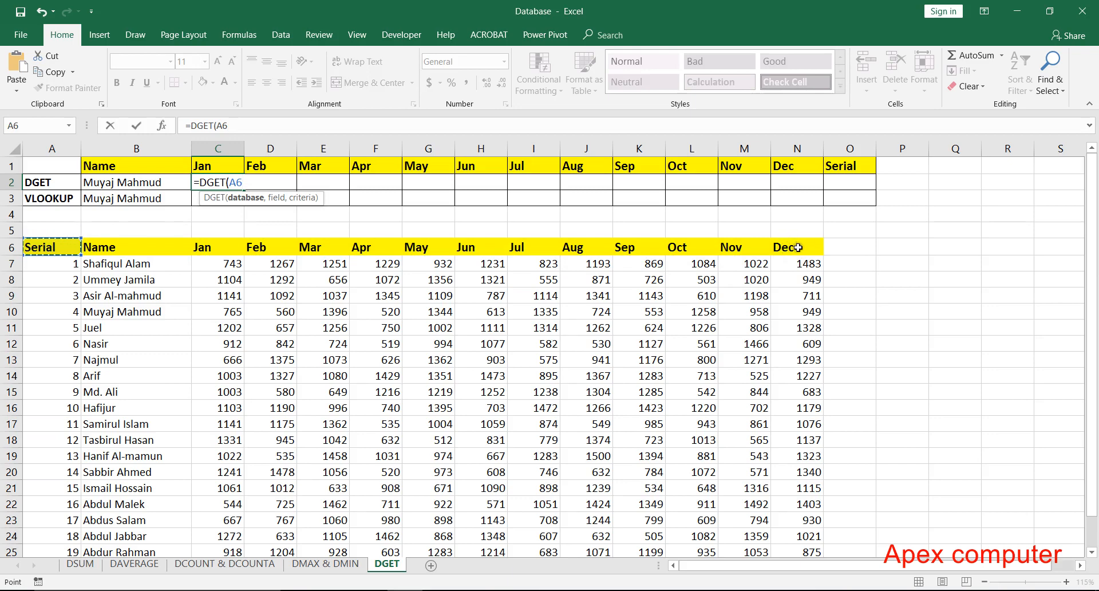
left_click(806, 247, "shift")
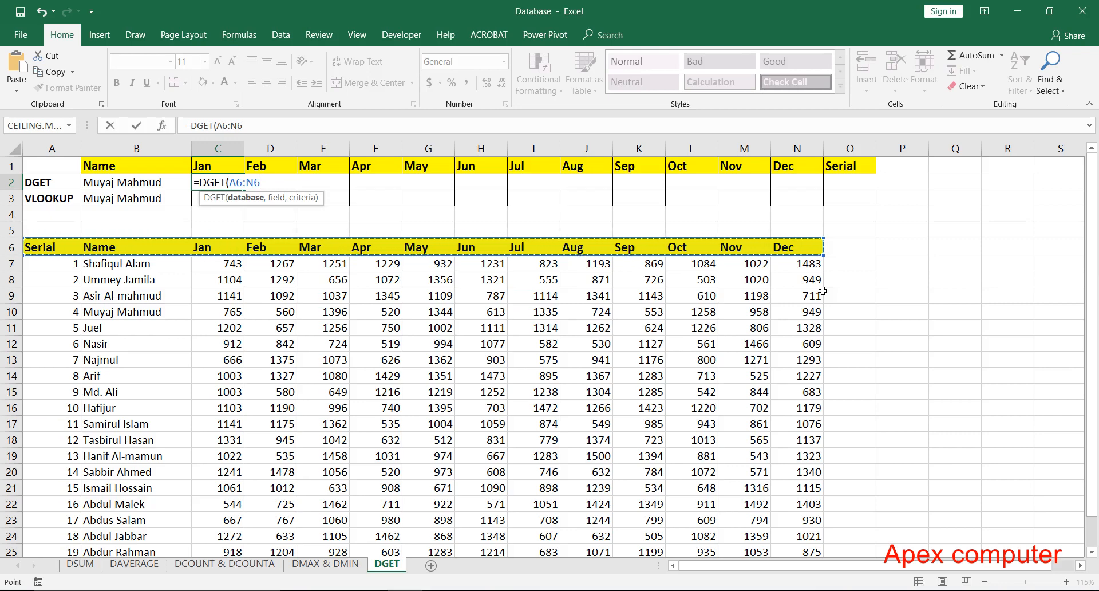
key("ctrl+shift+Down")
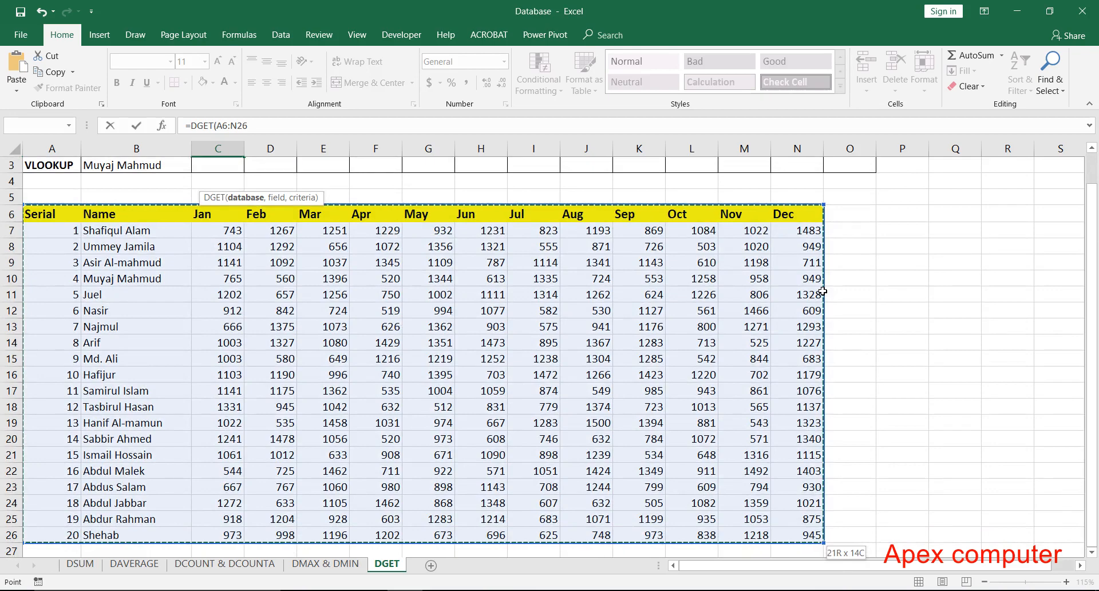
scroll(344, 258, "up", 1)
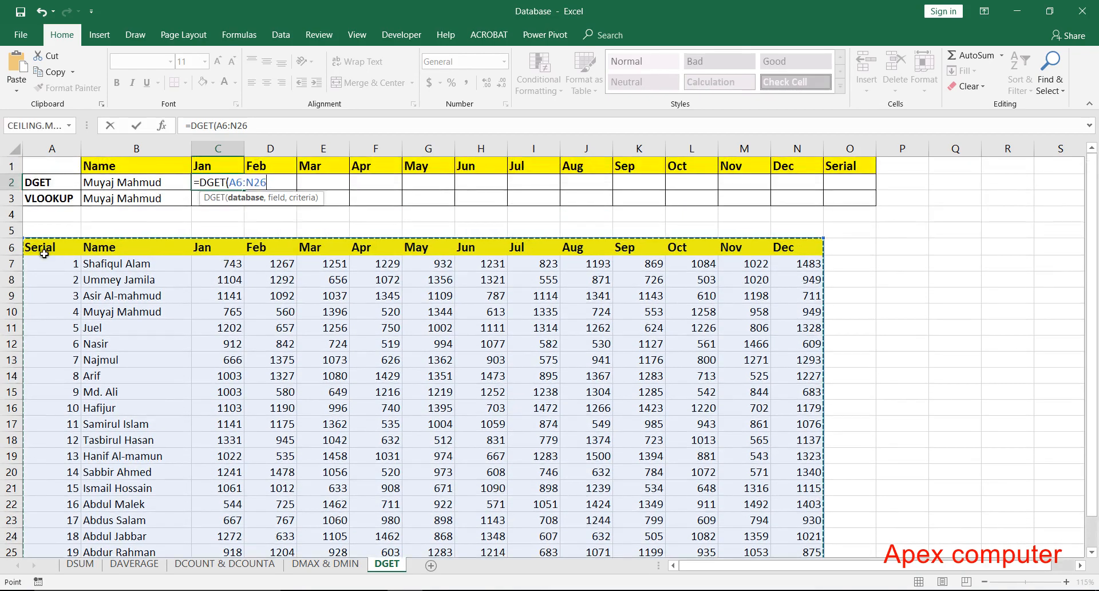
- Reselect the table A6:N26 as the DGET database and make the reference absolute as $A$6:$N$26
left_click(42, 245)
left_click_drag(47, 246, 842, 503)
scroll(609, 342, "up", 1)
left_click_drag(267, 182, 232, 182)
left_click(274, 181)
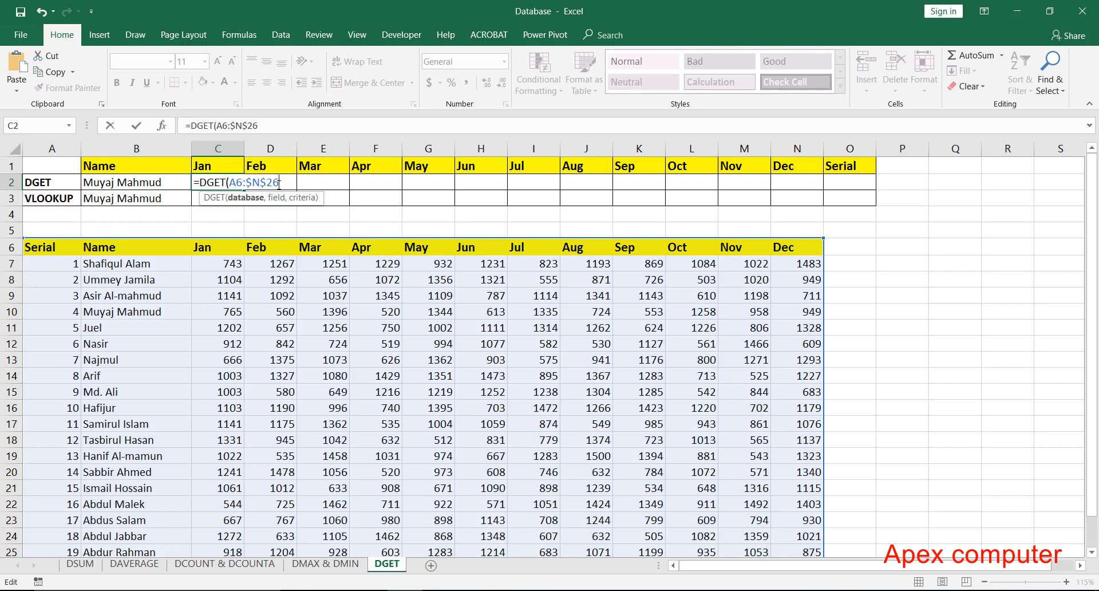
double_click(238, 184)
key("F4")
left_click(295, 183)
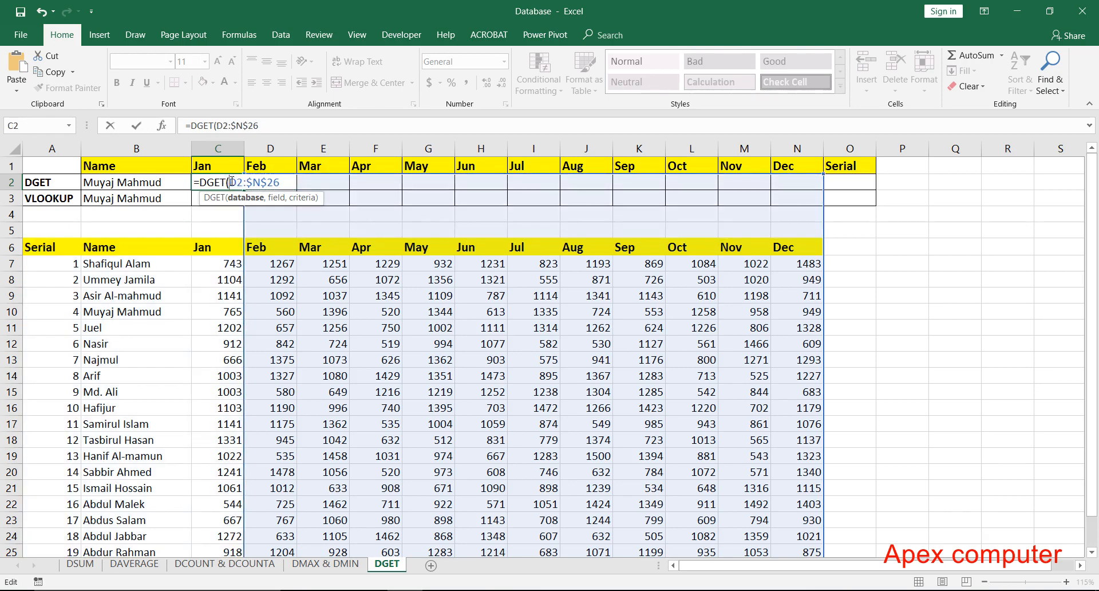
key("ctrl+z")
left_click(294, 183)
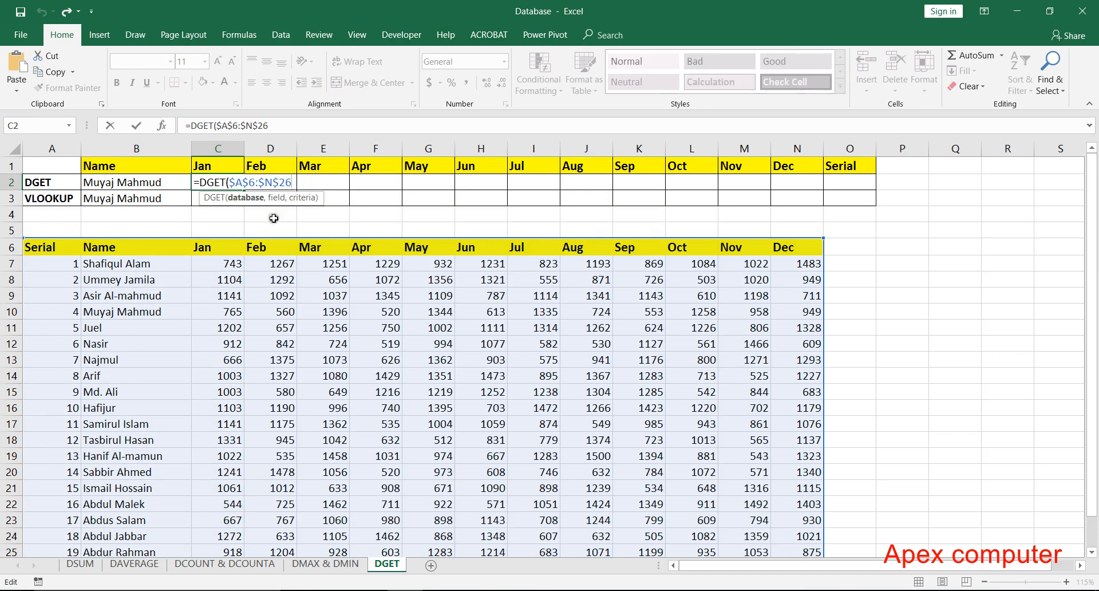
- Add the table's Jan header, C6, as the field argument of the DGET formula
type(",")
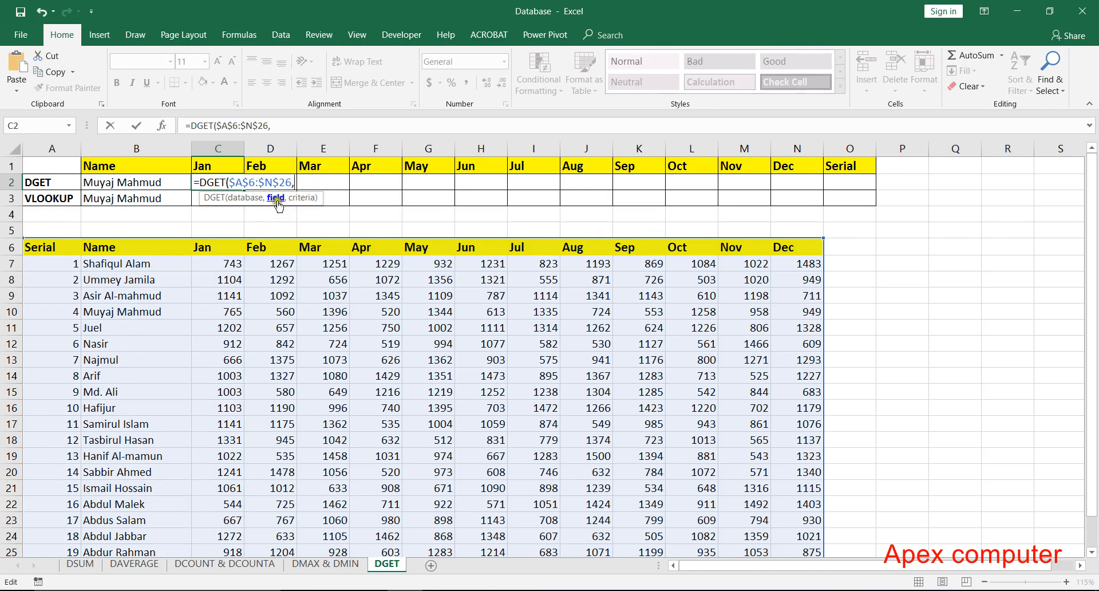
left_click(215, 247)
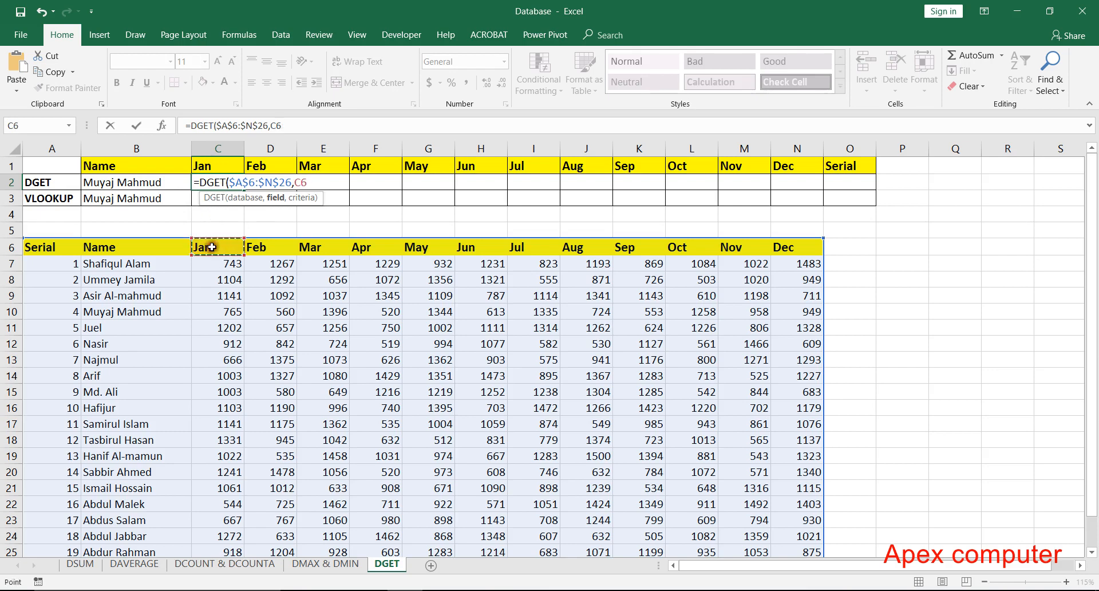
left_click(210, 166)
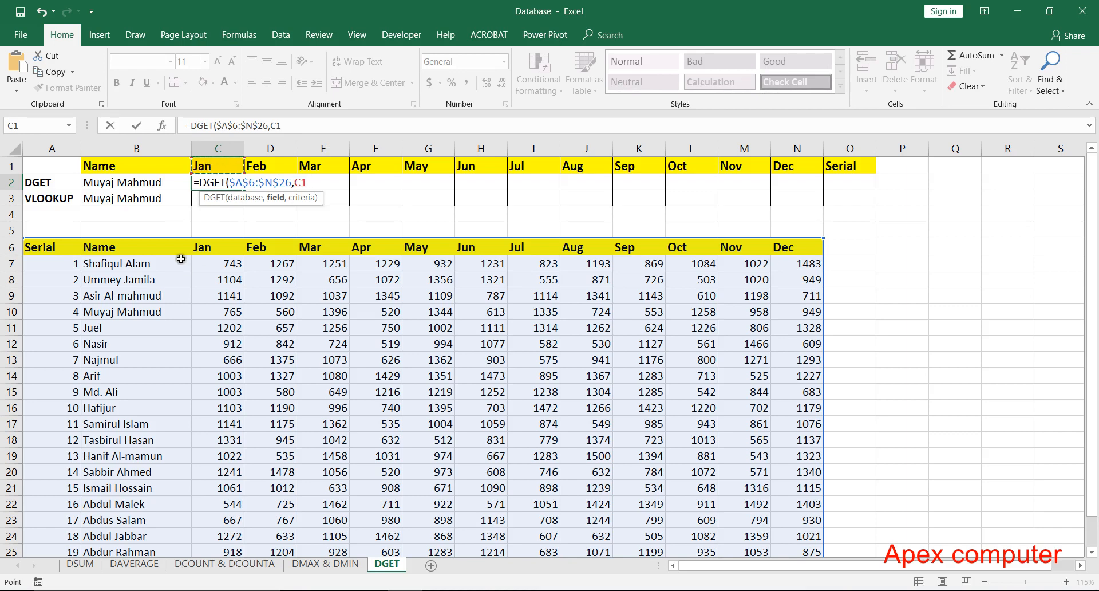
left_click(229, 246)
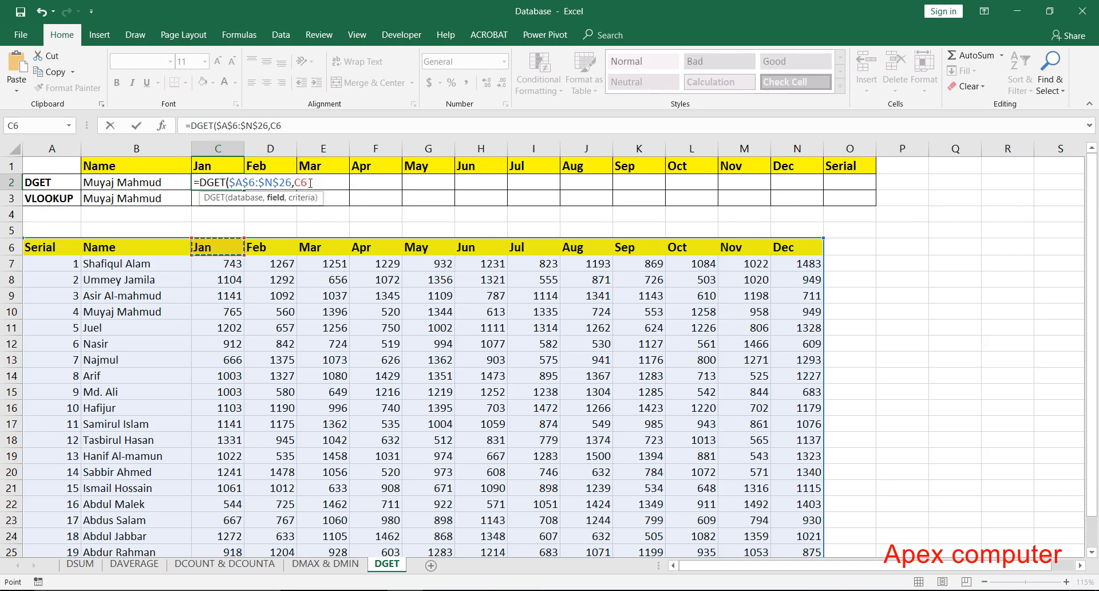
- Add the Name header and the name beneath it, B1:B2, as the criteria argument of the DGET formula
type(",")
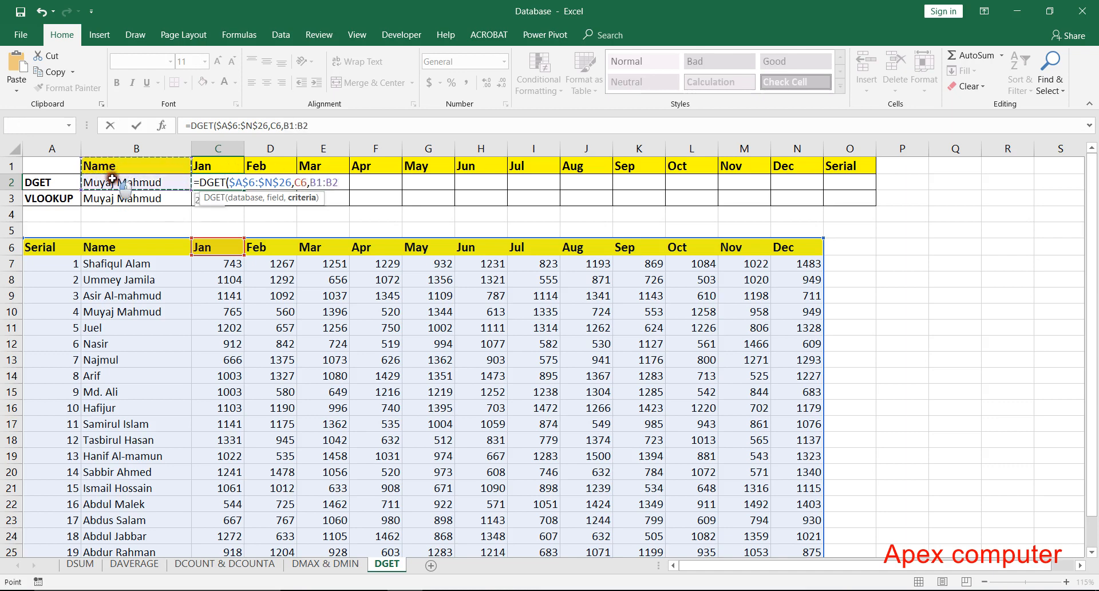
left_click_drag(110, 170, 110, 182)
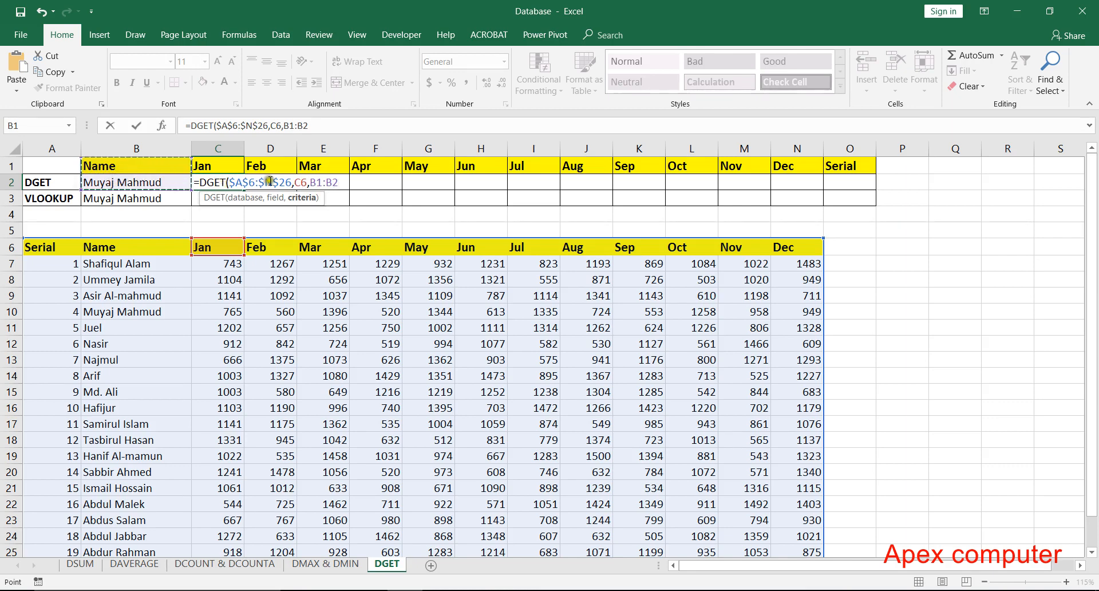
left_click(110, 166)
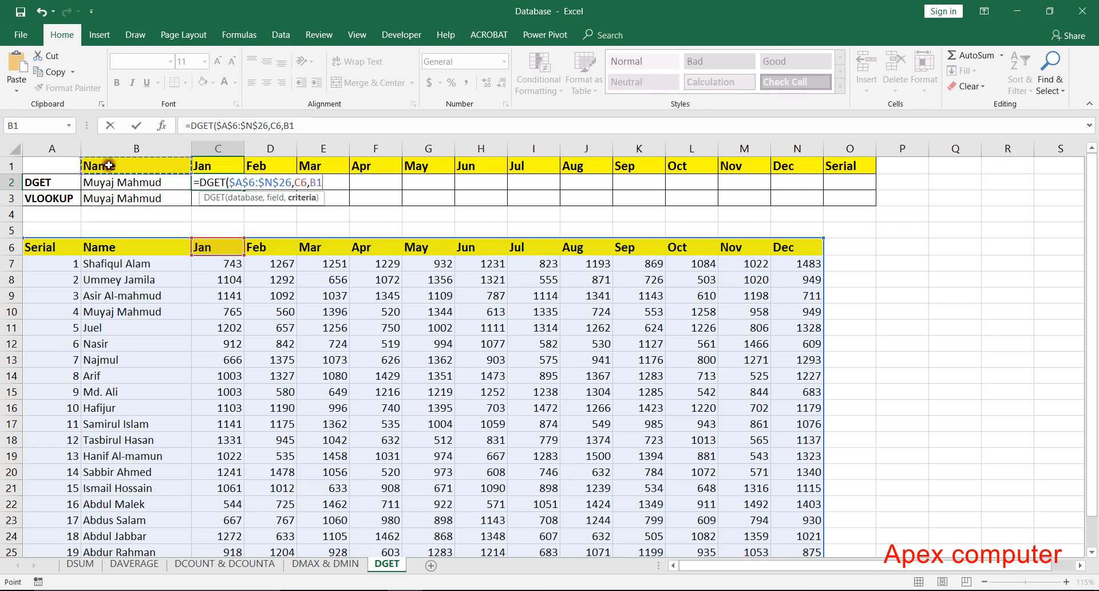
left_click_drag(123, 175, 120, 177)
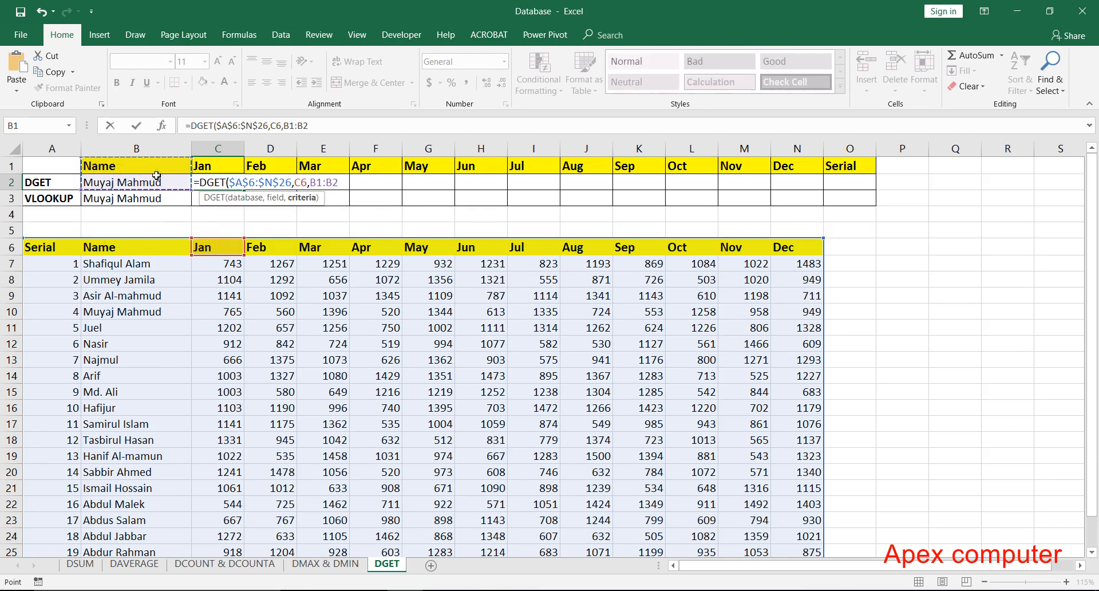
- Make the criteria reference absolute as $B$1:$B$2, complete the DGET formula in C2, and check it against the person's Jan value in the table
key("F4")
left_click(136, 125)
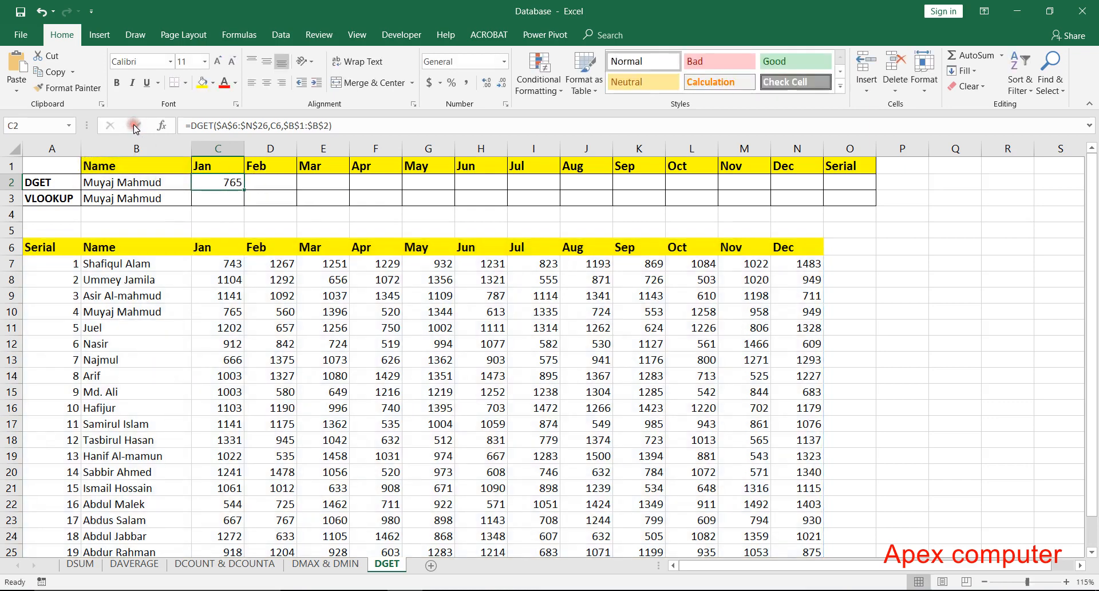
left_click(136, 182)
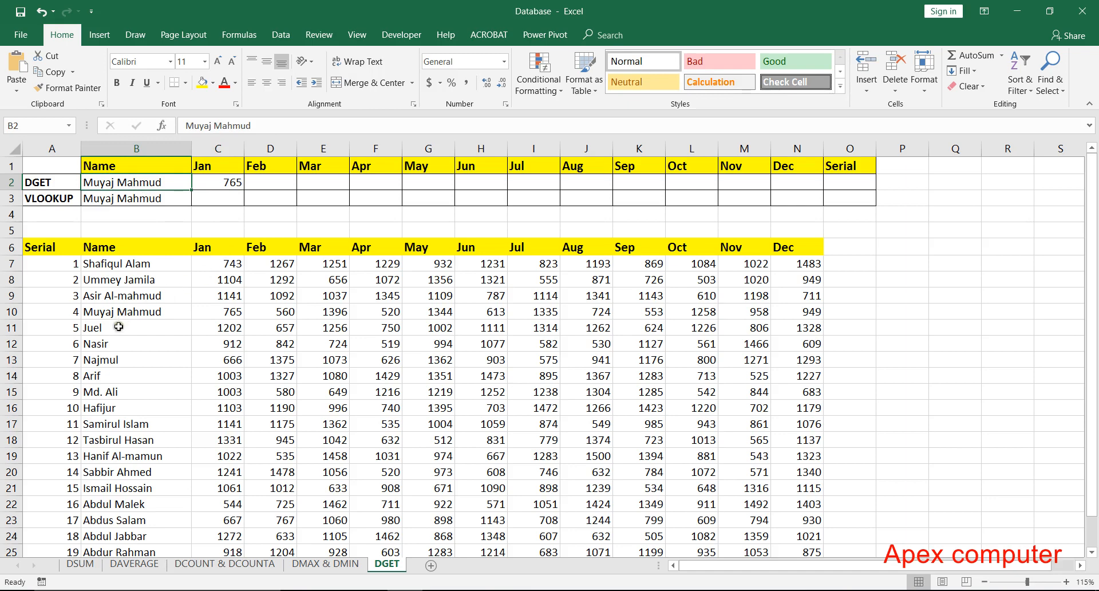
left_click(225, 311)
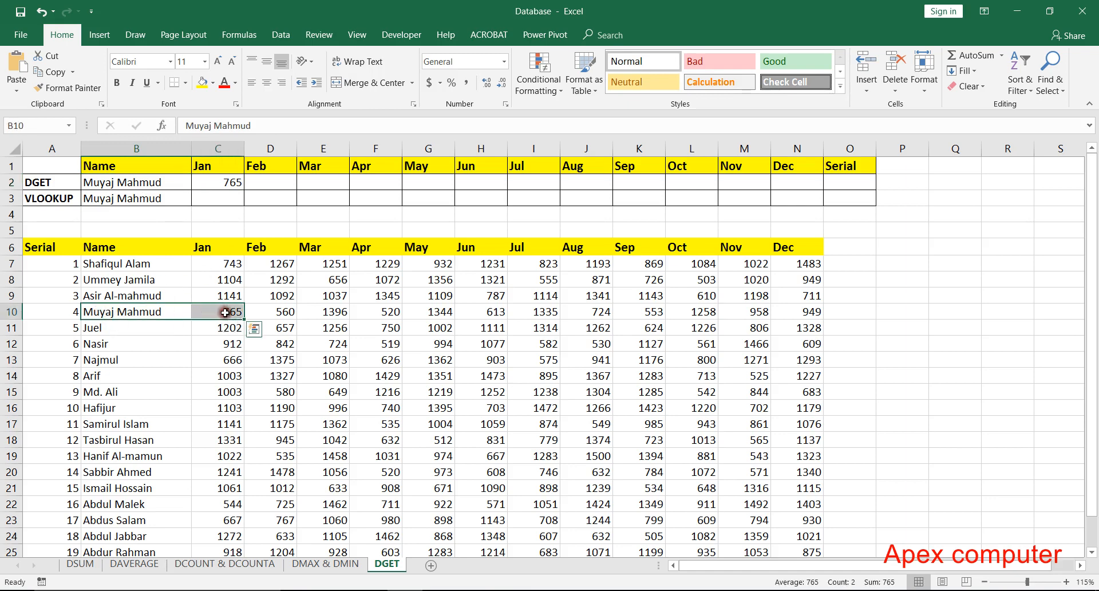
- Fill the DGET formula from C2 across to the Dec column, N2, and compare the results with the person's row in the table
left_click(233, 181)
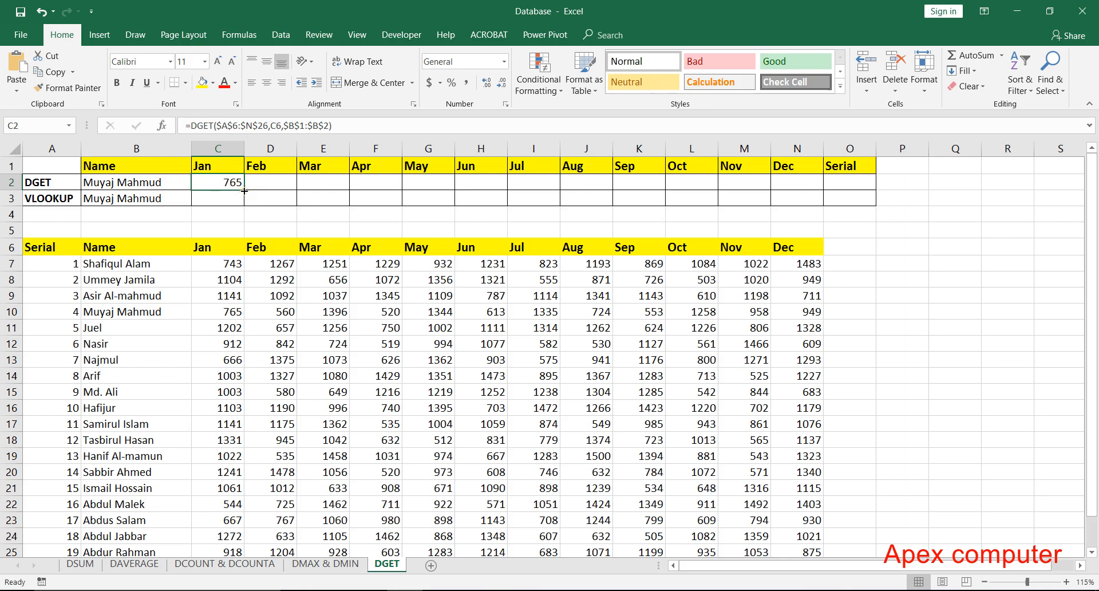
left_click_drag(245, 190, 810, 191)
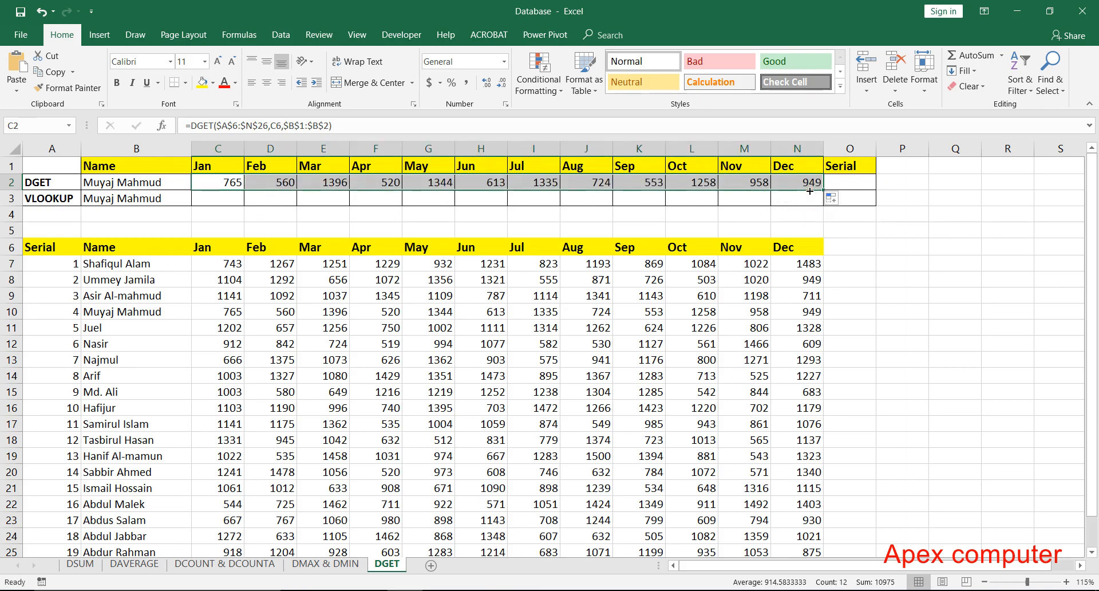
left_click(288, 182)
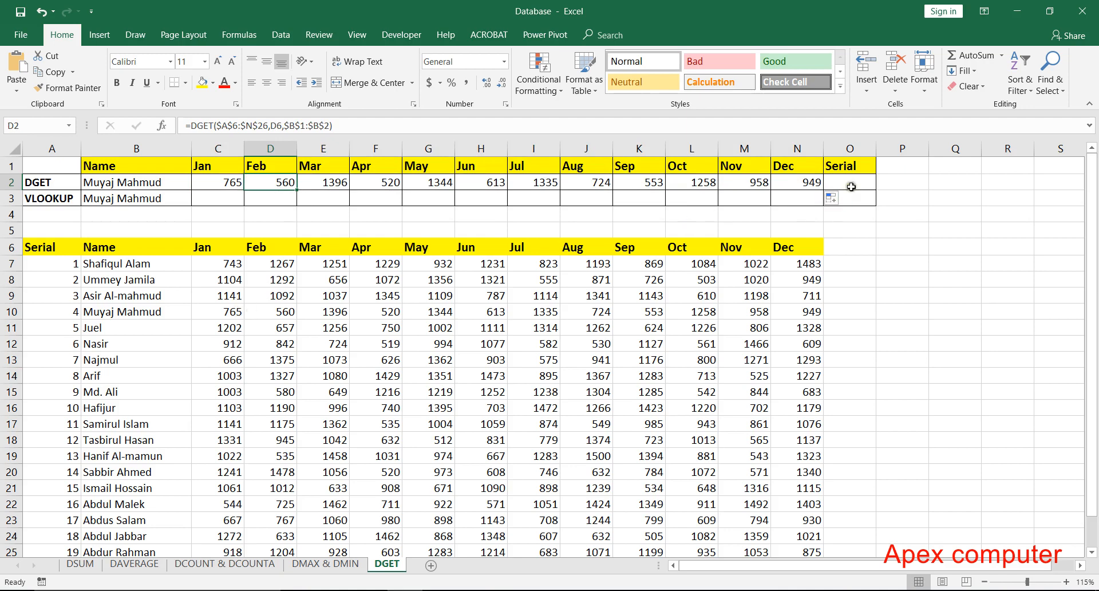
left_click_drag(137, 311, 803, 310)
left_click(804, 310)
left_click(810, 182)
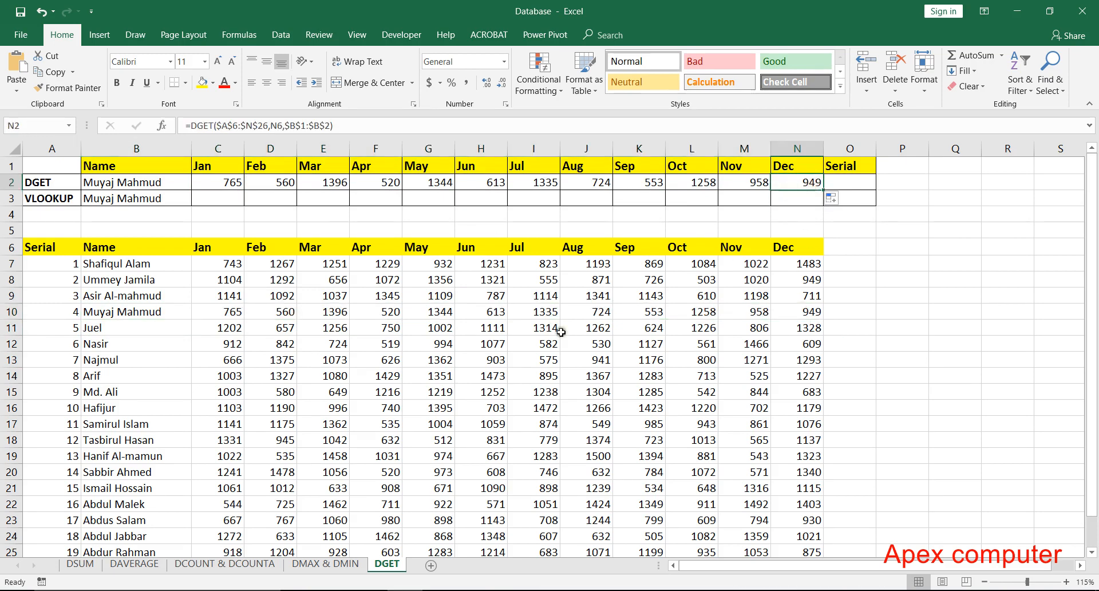
- Extend the DGET formula into the Serial column at O2 and change its field argument to the table's Serial header, A6
left_click_drag(826, 188, 859, 189)
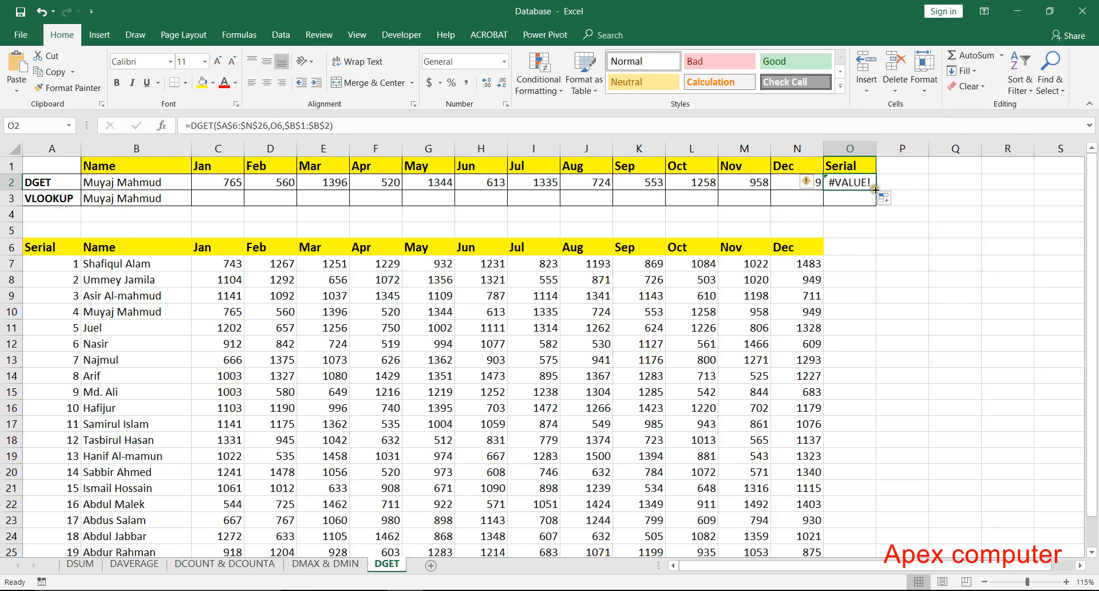
double_click(786, 183)
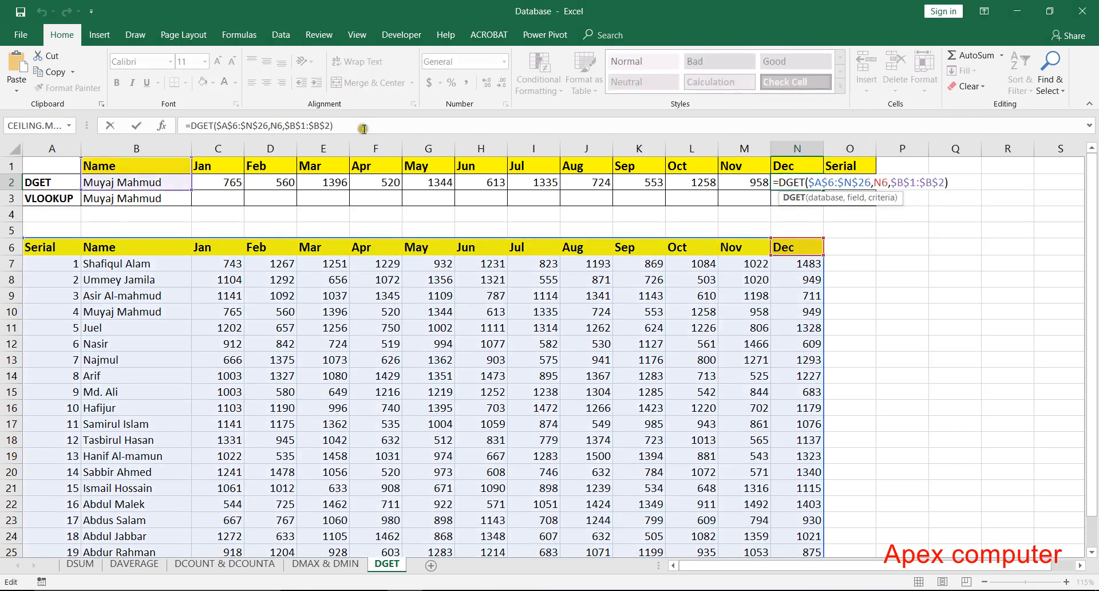
key("Escape")
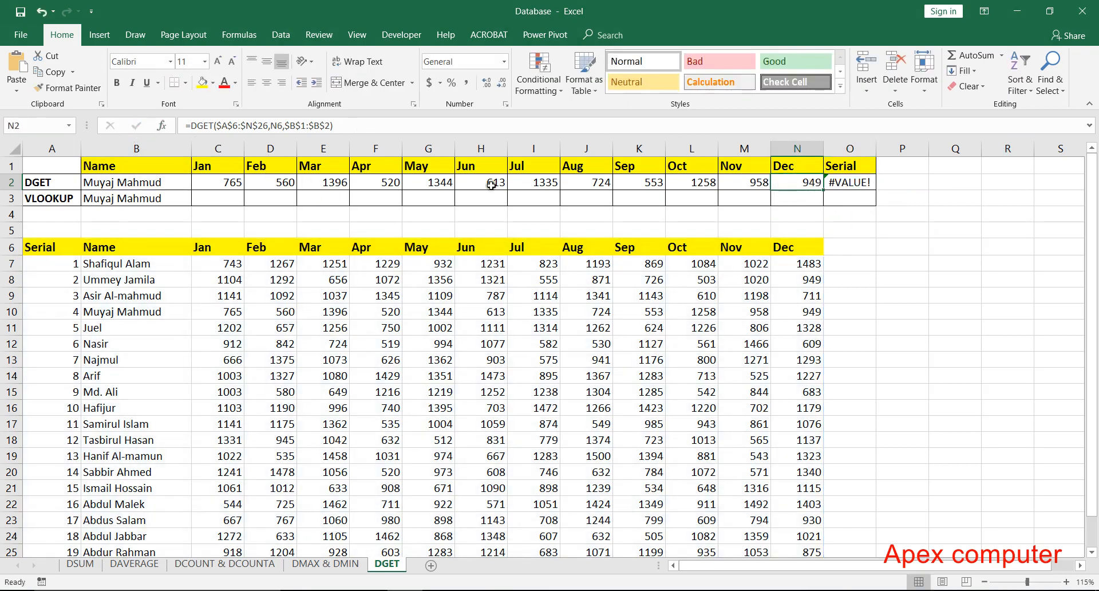
double_click(854, 183)
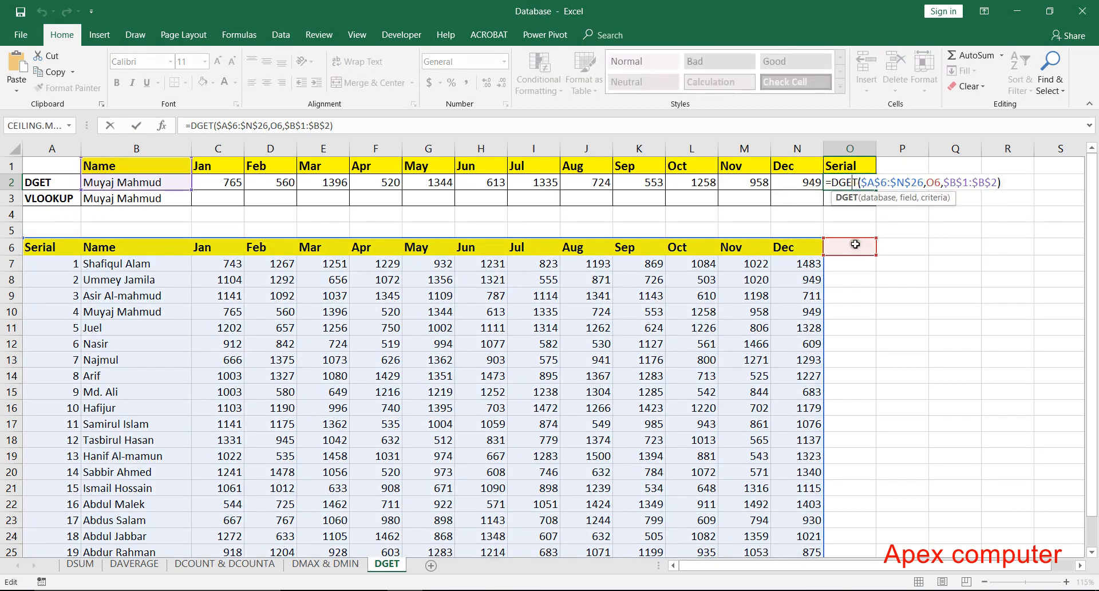
left_click_drag(942, 182, 929, 181)
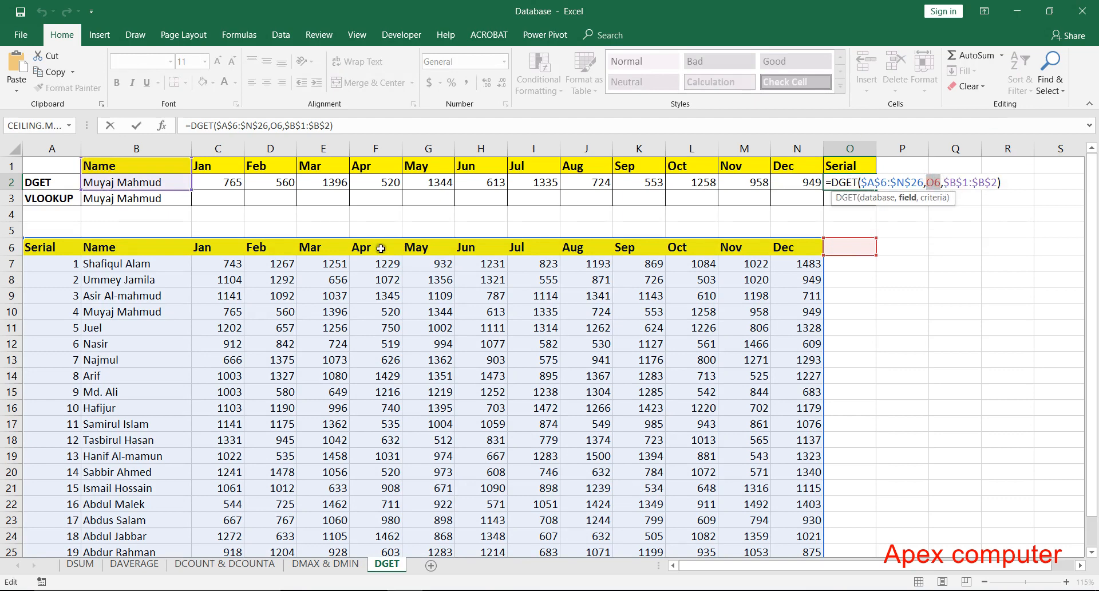
left_click(56, 247)
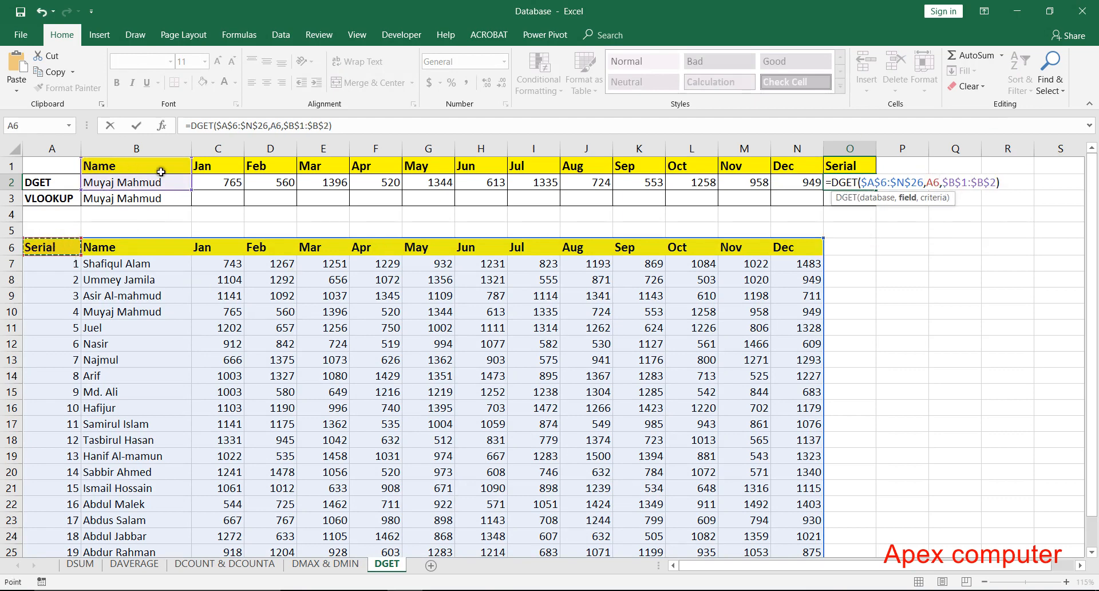
left_click(138, 125)
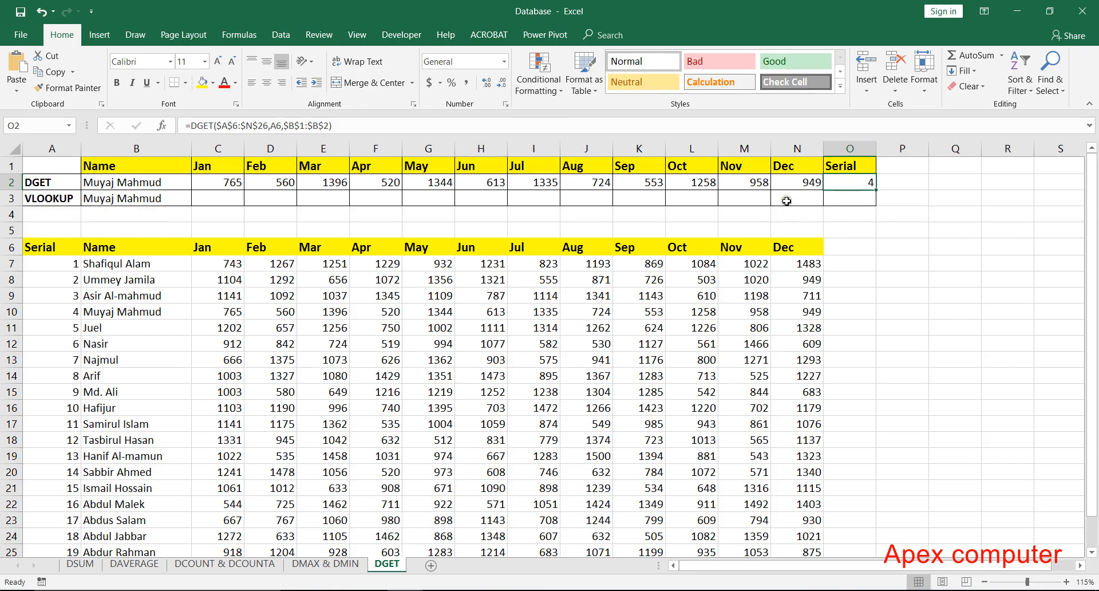
- Start a VLOOKUP formula in C3 with the name in B3 as the lookup value, made absolute as $B$3
left_click(219, 194)
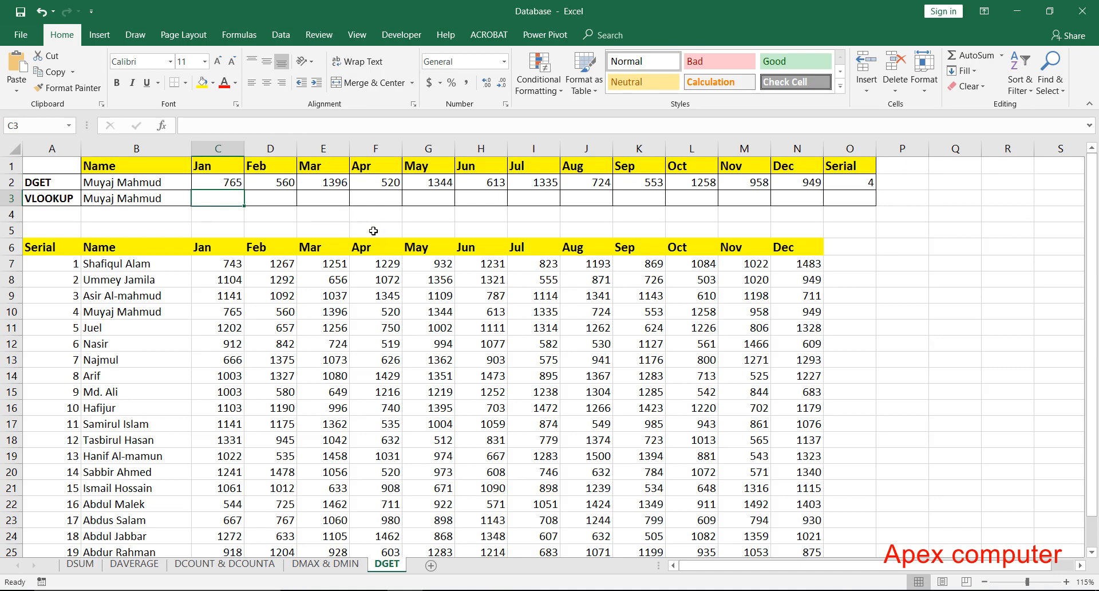
type("=v")
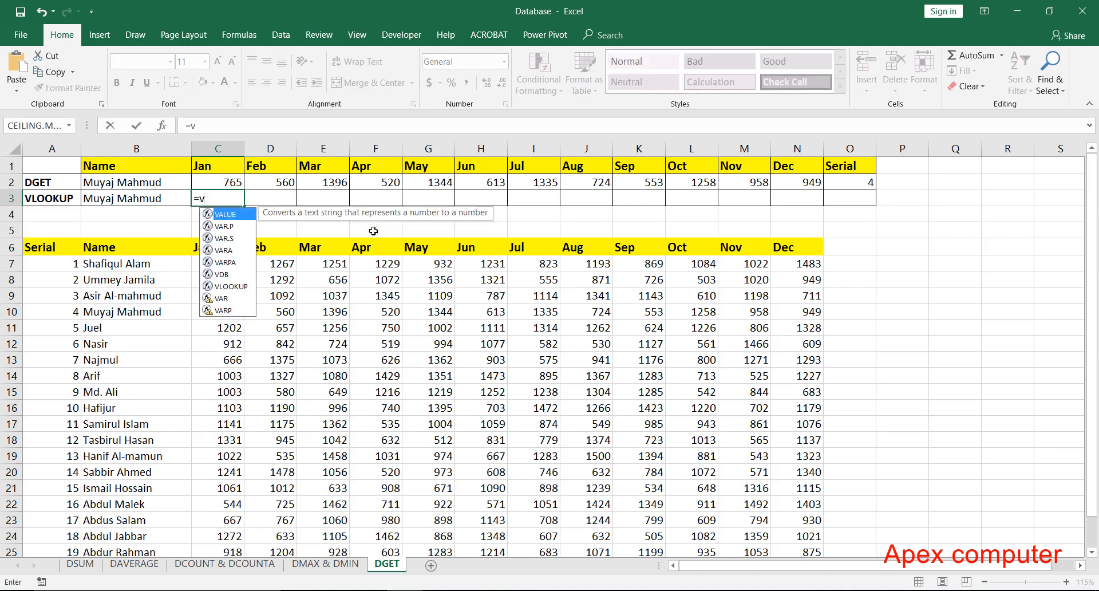
type("l")
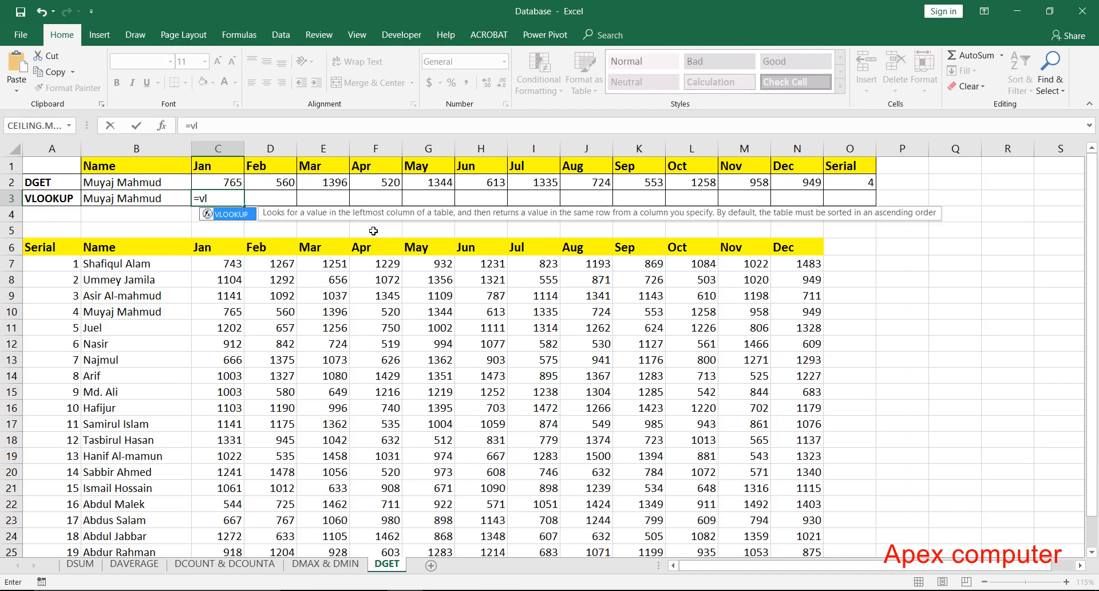
double_click(231, 207)
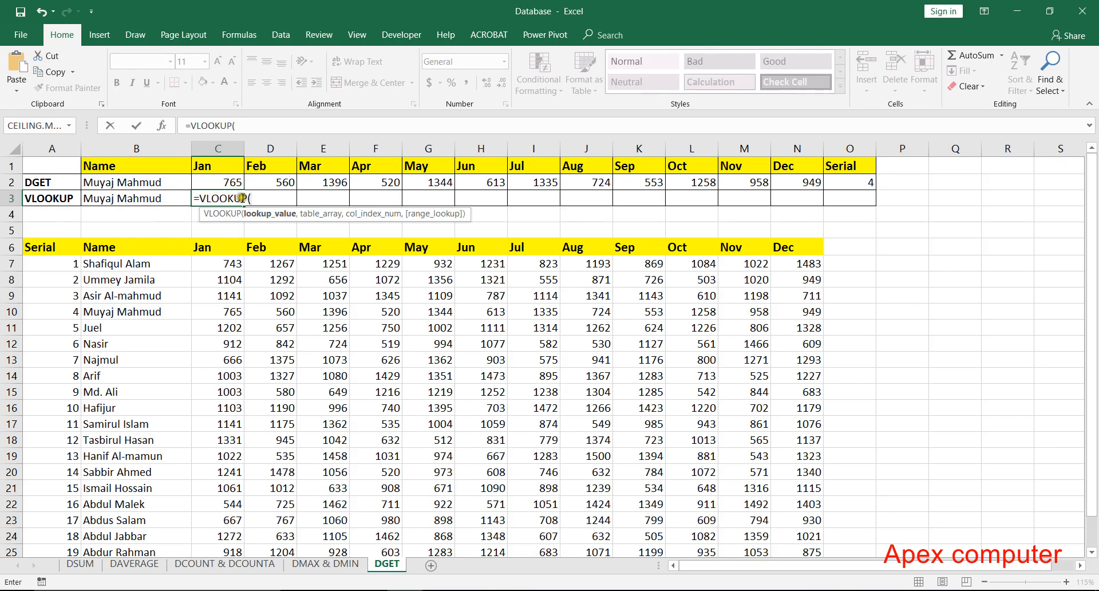
left_click(115, 199)
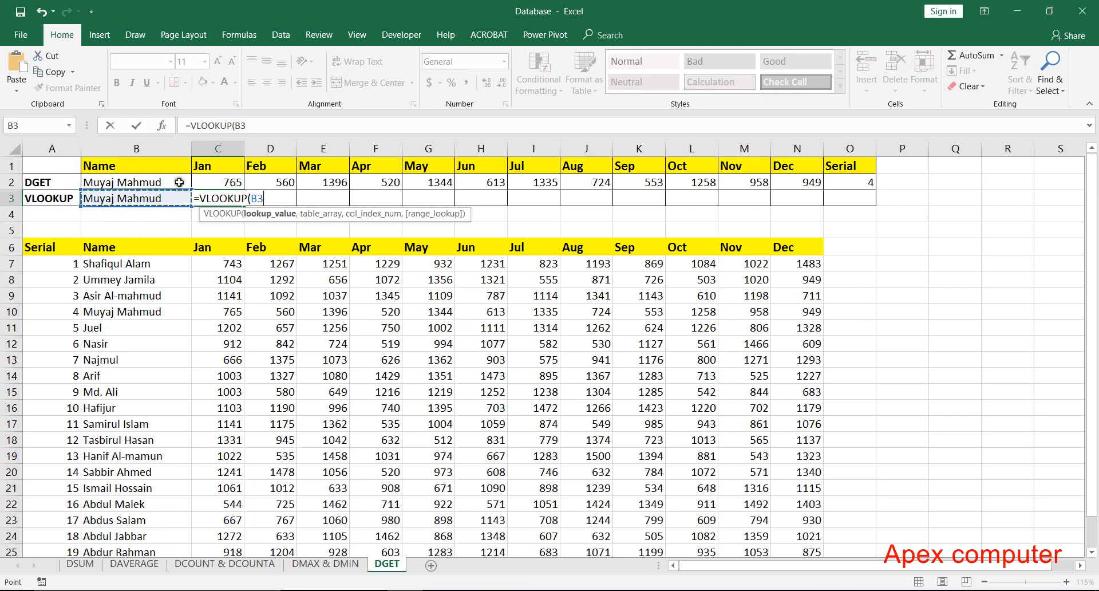
double_click(255, 198)
left_click(274, 198)
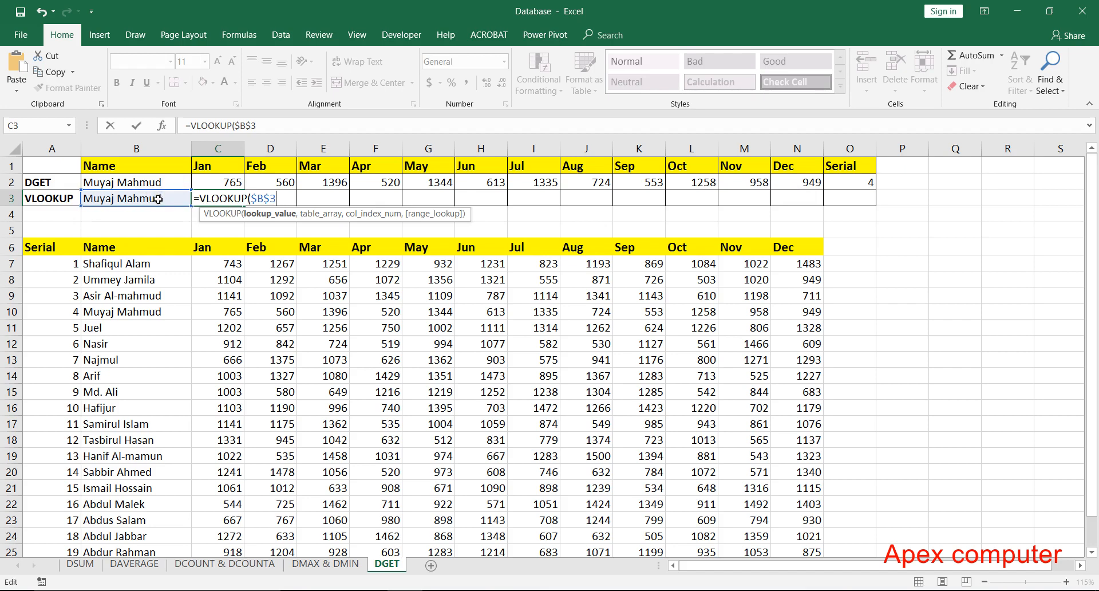
- Add the whole table A6:N26 as the VLOOKUP table array and make the reference absolute as $A$6:$N$26
type(",")
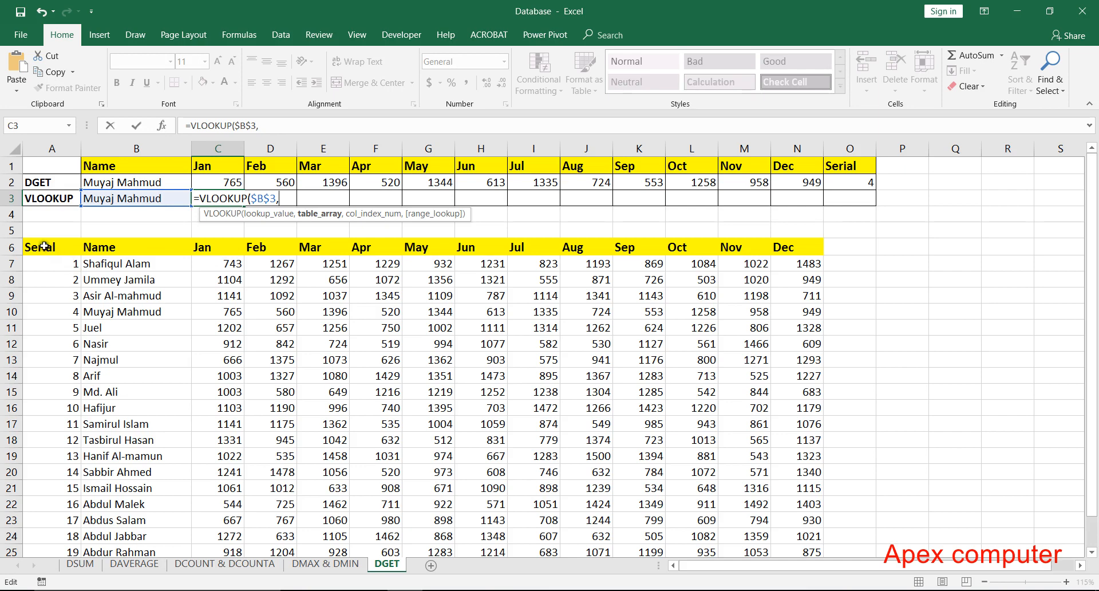
left_click(73, 246)
left_click_drag(72, 246, 768, 535)
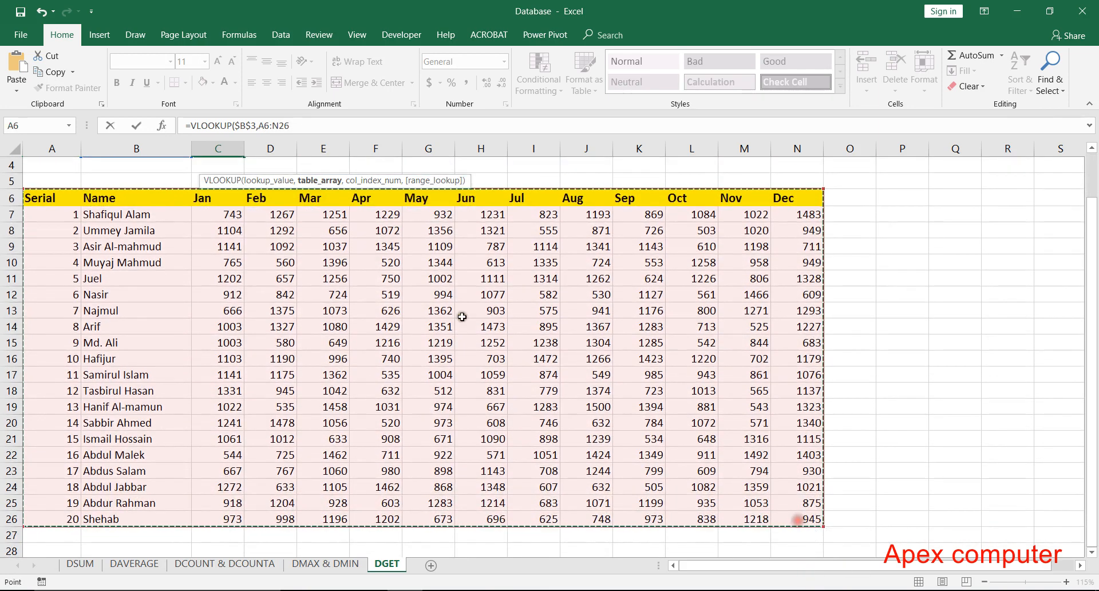
scroll(397, 294, "up", 2)
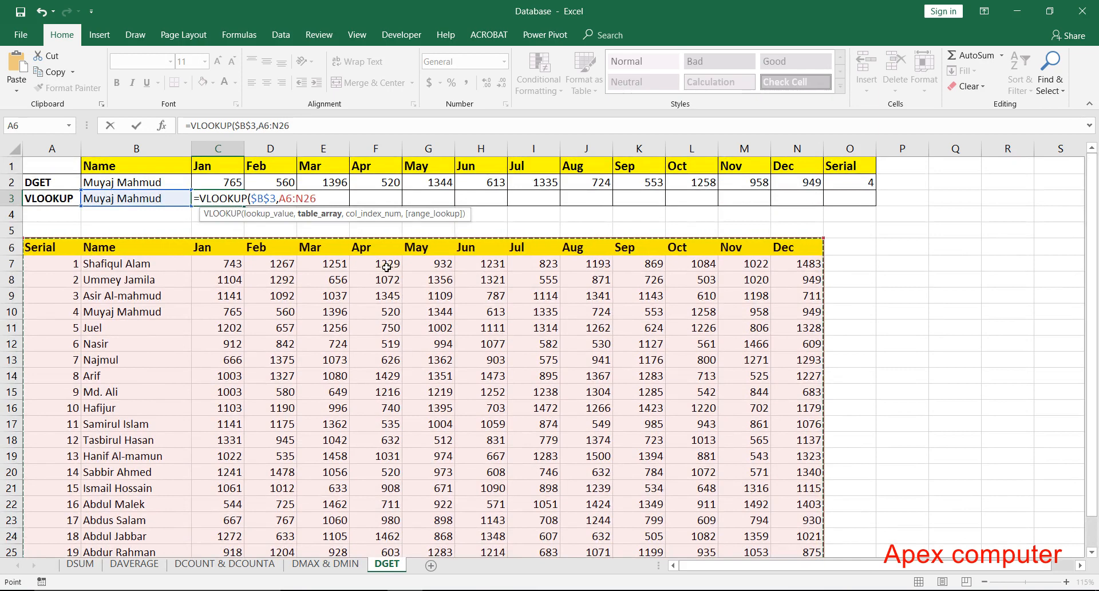
key("F4")
- Complete the VLOOKUP formula in C3 with column index 3 and FALSE for an exact match
type(",3")
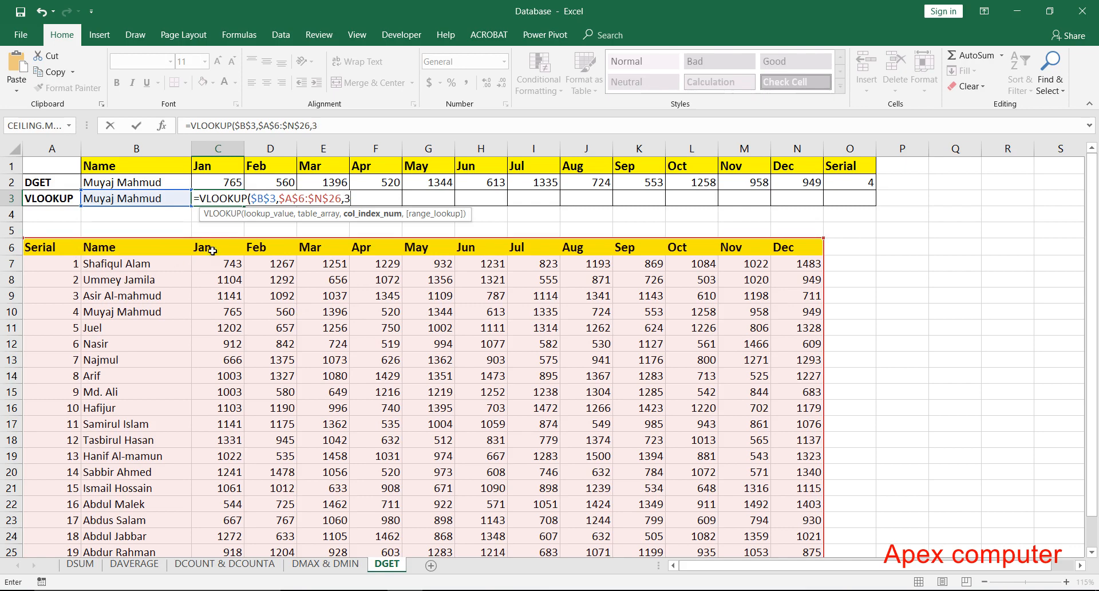
type(",")
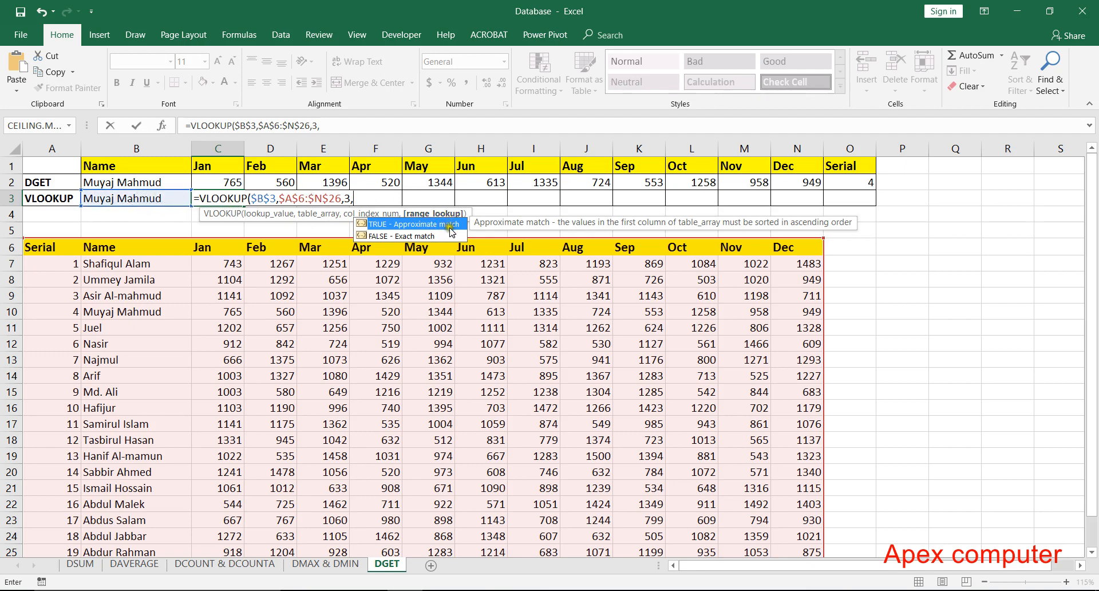
key("Down")
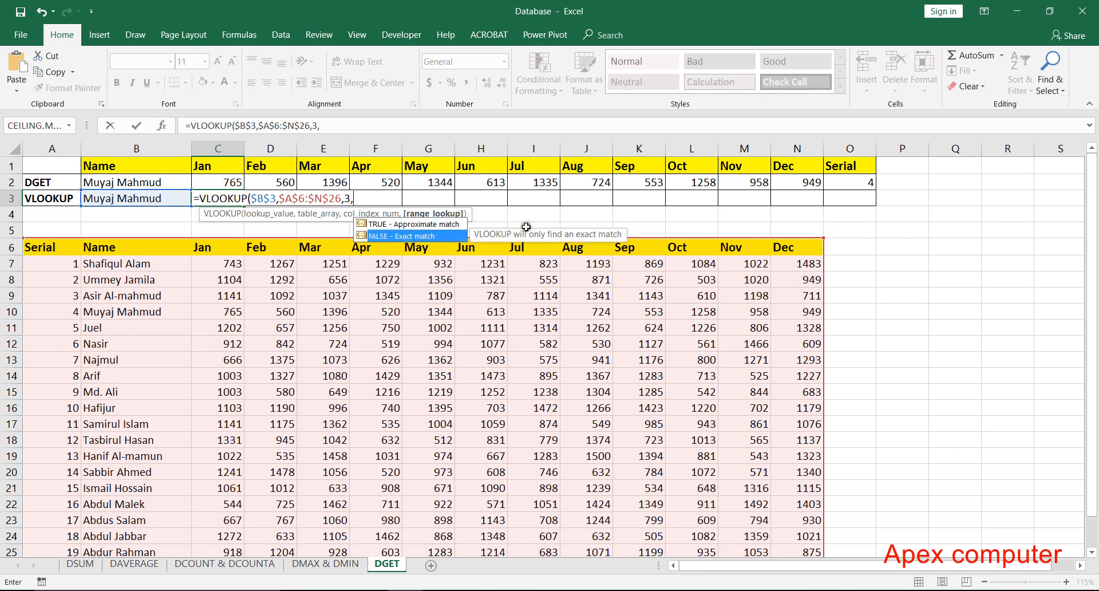
double_click(435, 236)
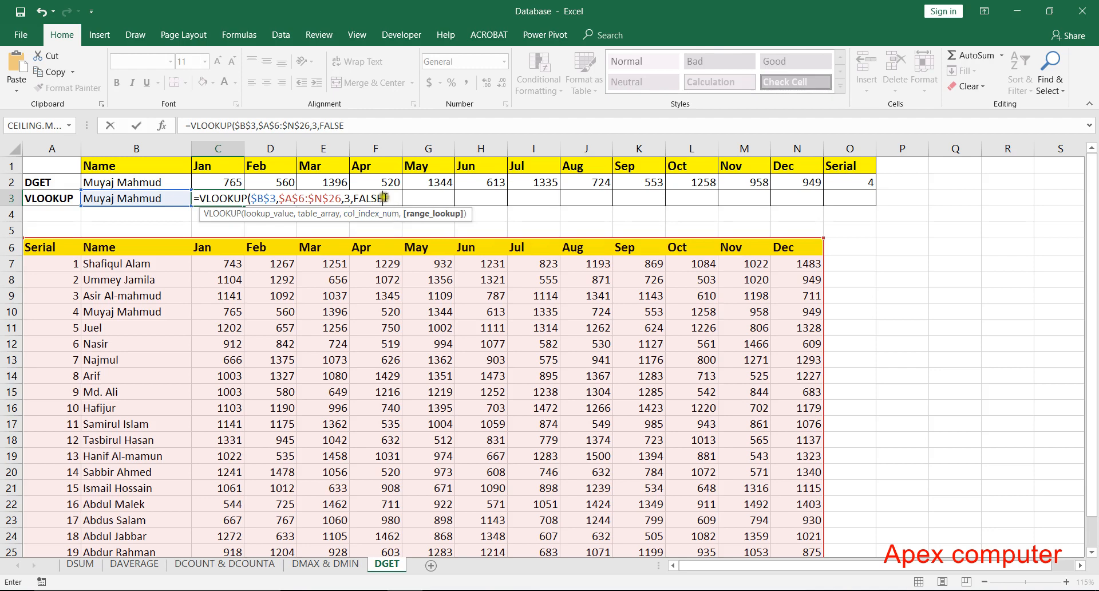
left_click(138, 125)
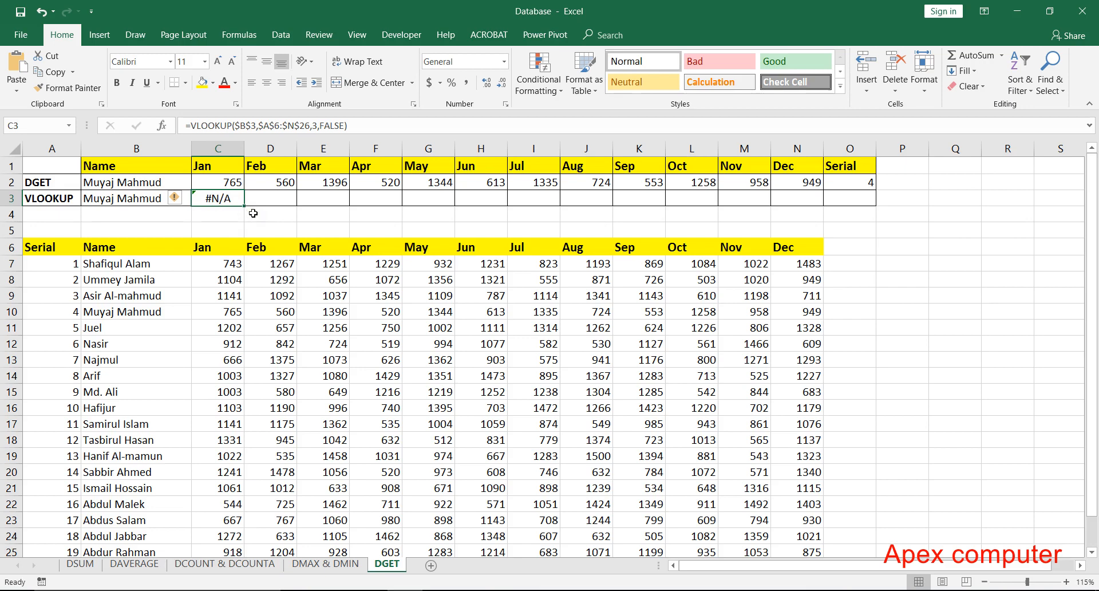
- Replace the VLOOKUP table array in C3 with $B$6:$N$26 so that the range starts at the Name column
double_click(223, 197)
left_click(258, 213)
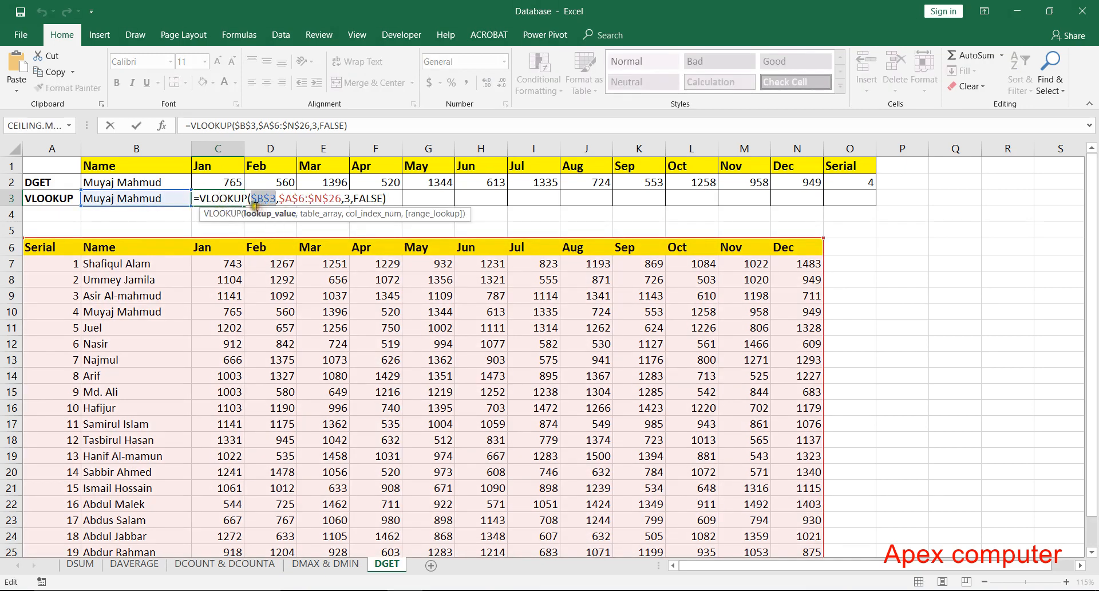
left_click(259, 197)
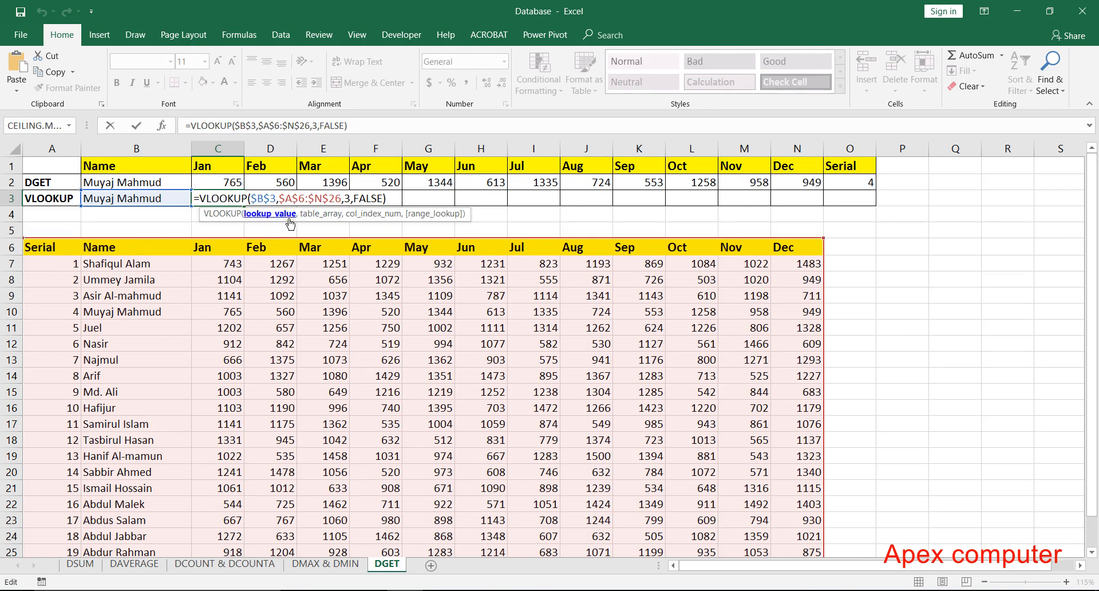
left_click(284, 199)
left_click_drag(279, 198, 341, 198)
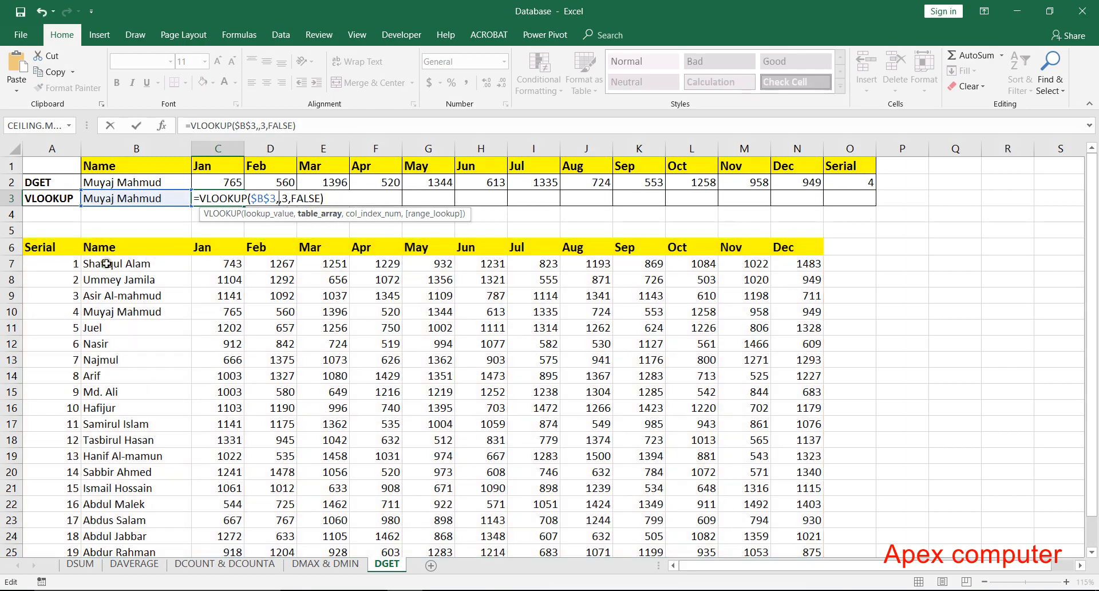
left_click_drag(98, 250, 802, 248)
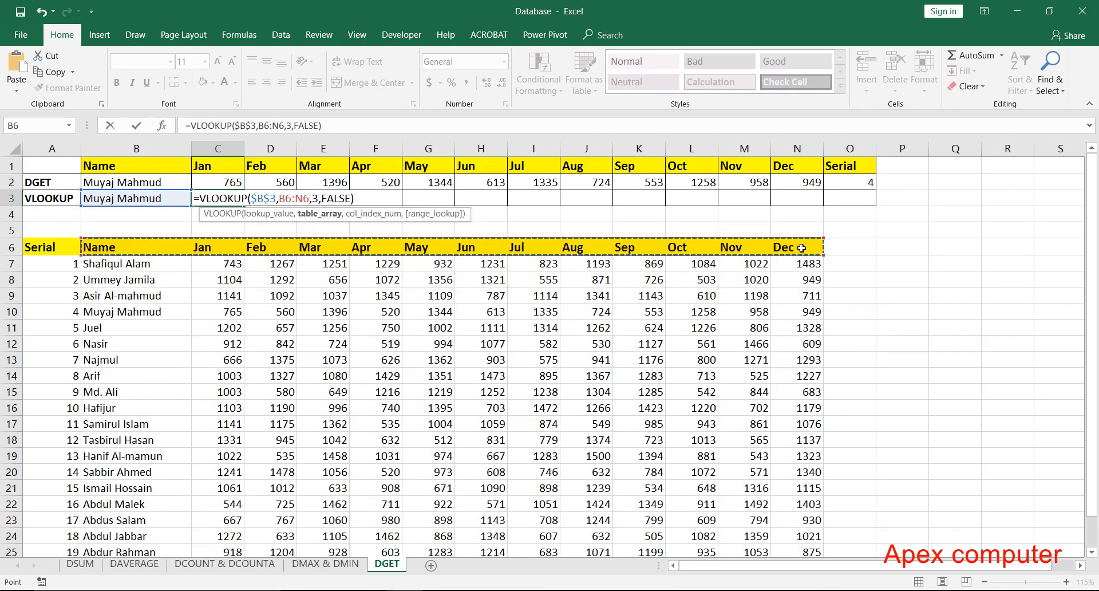
key("ctrl+shift+Down")
key("F4")
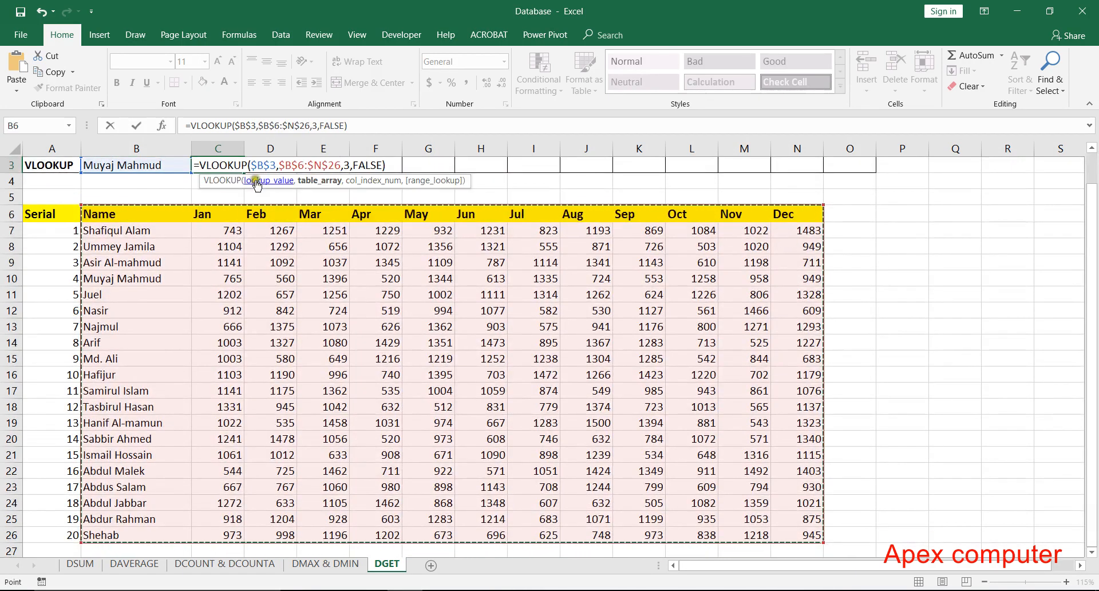
left_click(138, 128)
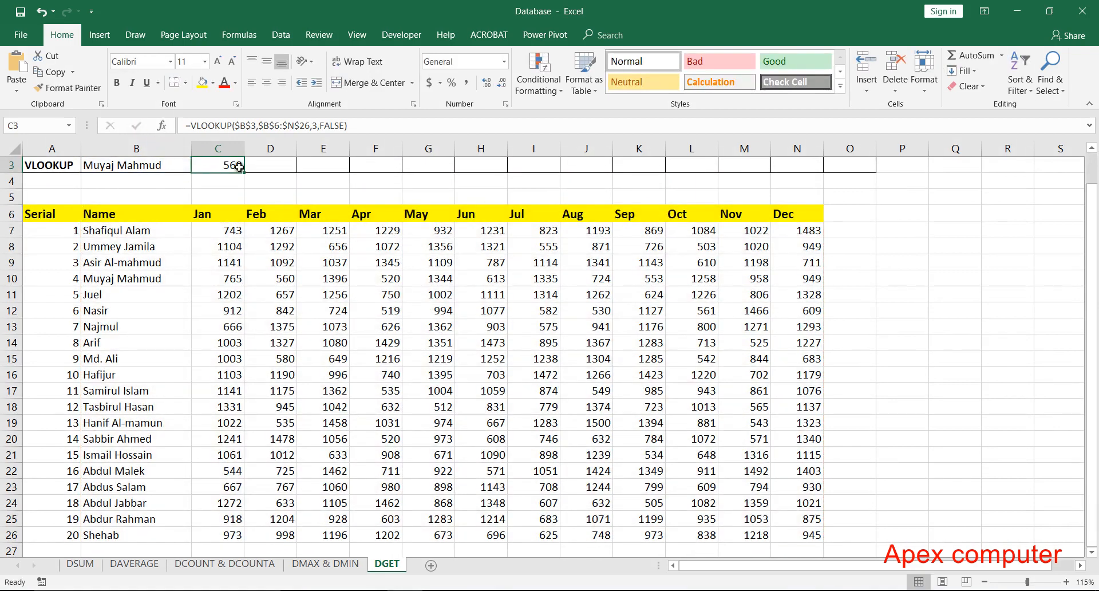
scroll(236, 188, "up", 1)
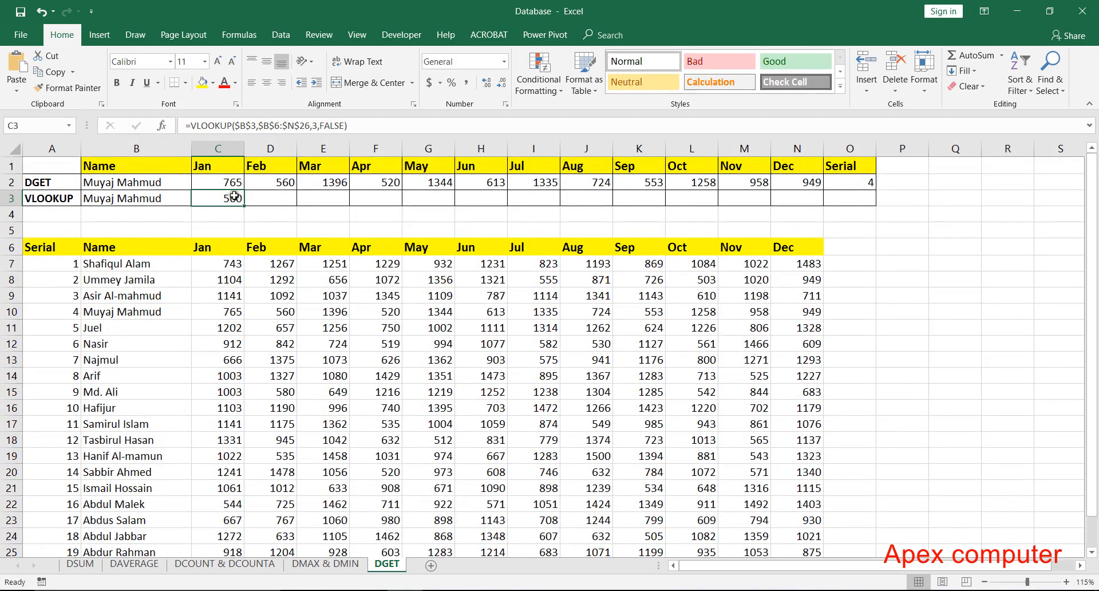
- Set the column index of the VLOOKUP formula in C3 to 2 and fill the formula across to N3
double_click(232, 197)
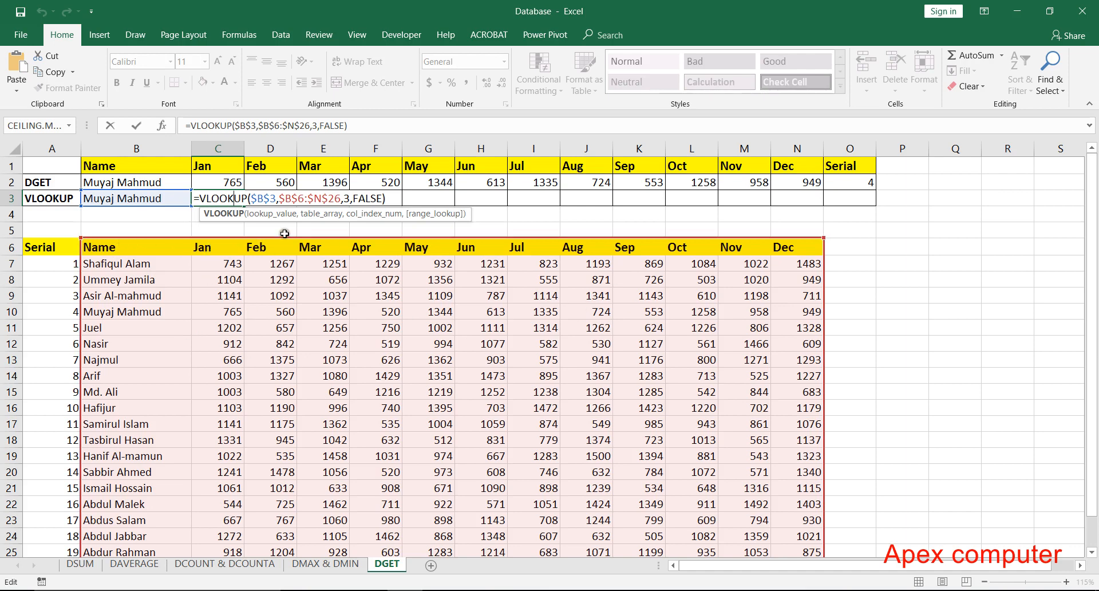
double_click(346, 199)
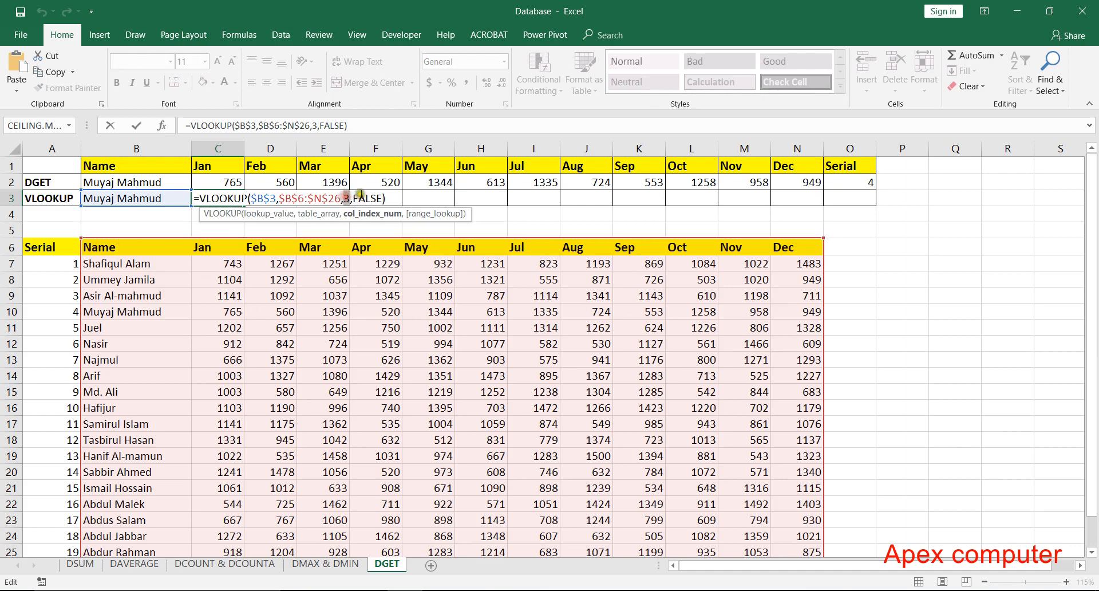
type("2")
key("Return")
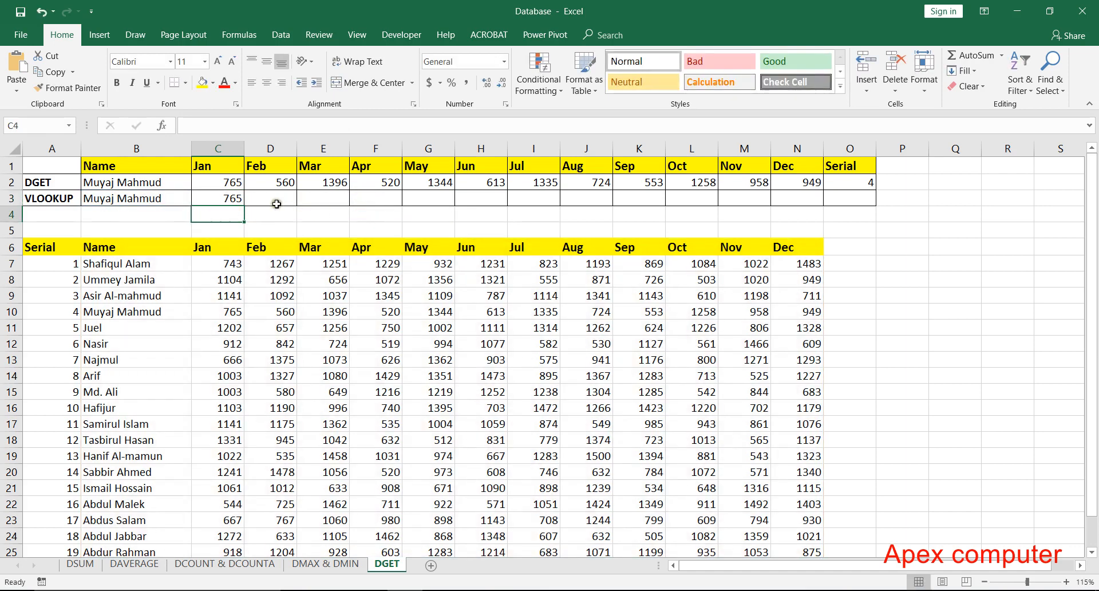
key("Up")
left_click_drag(244, 205, 816, 209)
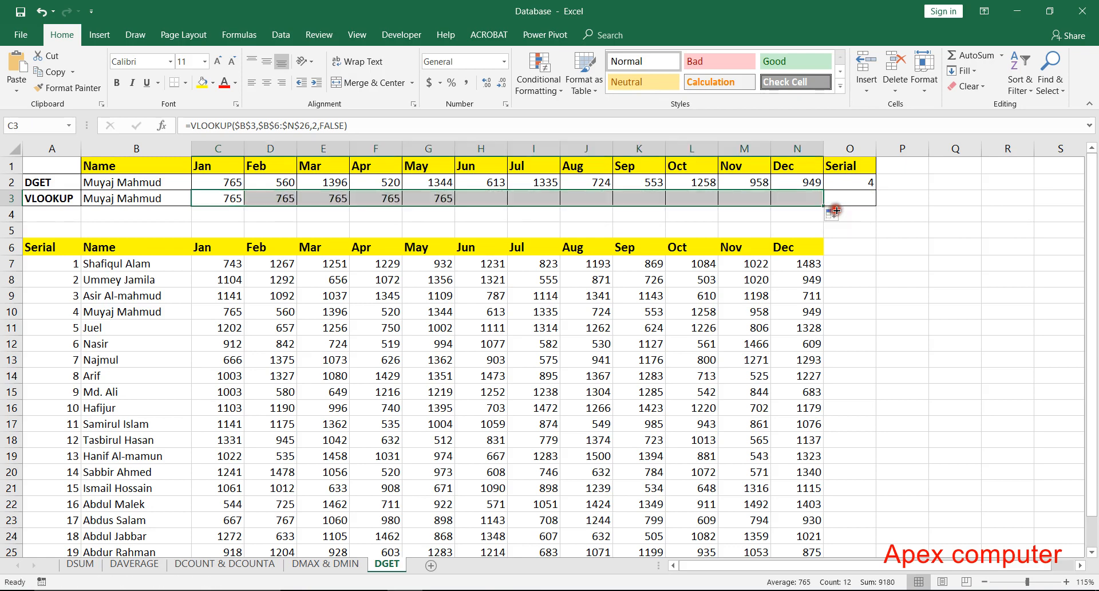
- Set the column index of the February VLOOKUP formula in D3 to 3
left_click(270, 198)
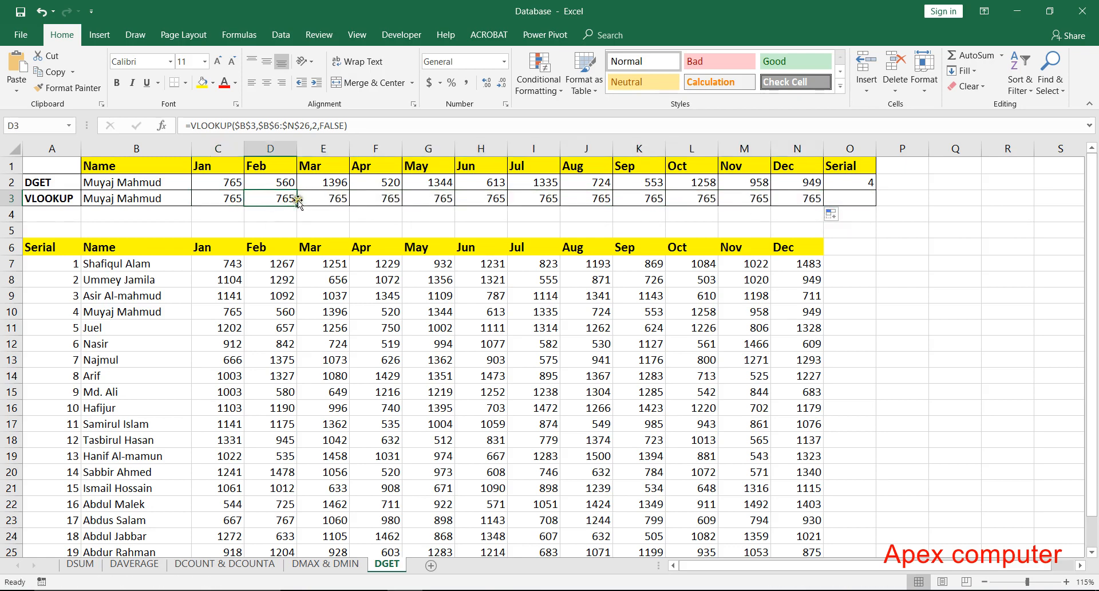
left_click(228, 201)
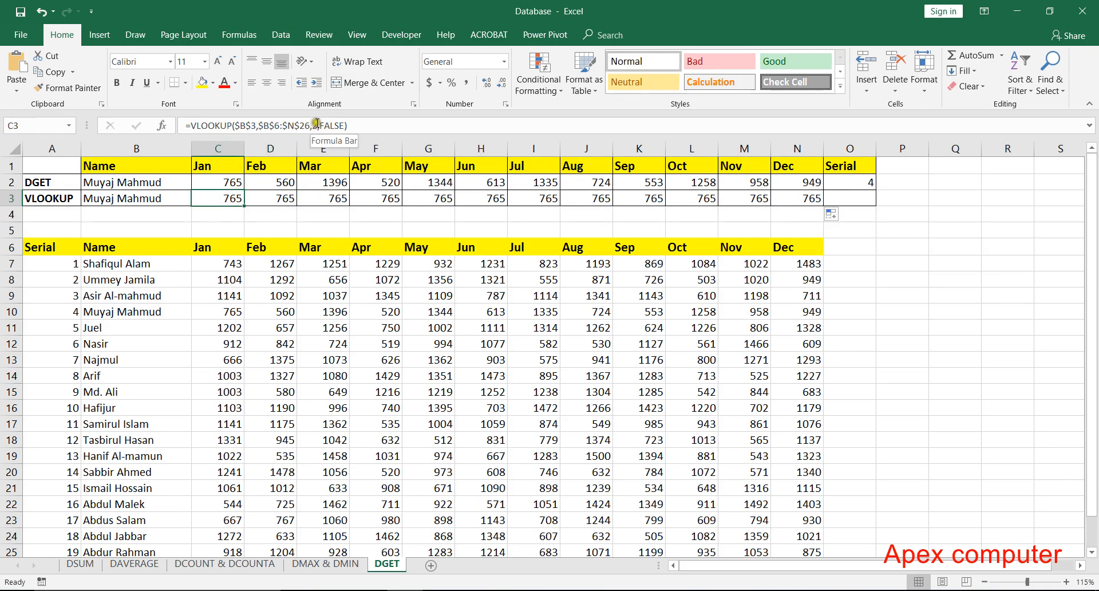
left_click(140, 314)
left_click(238, 312)
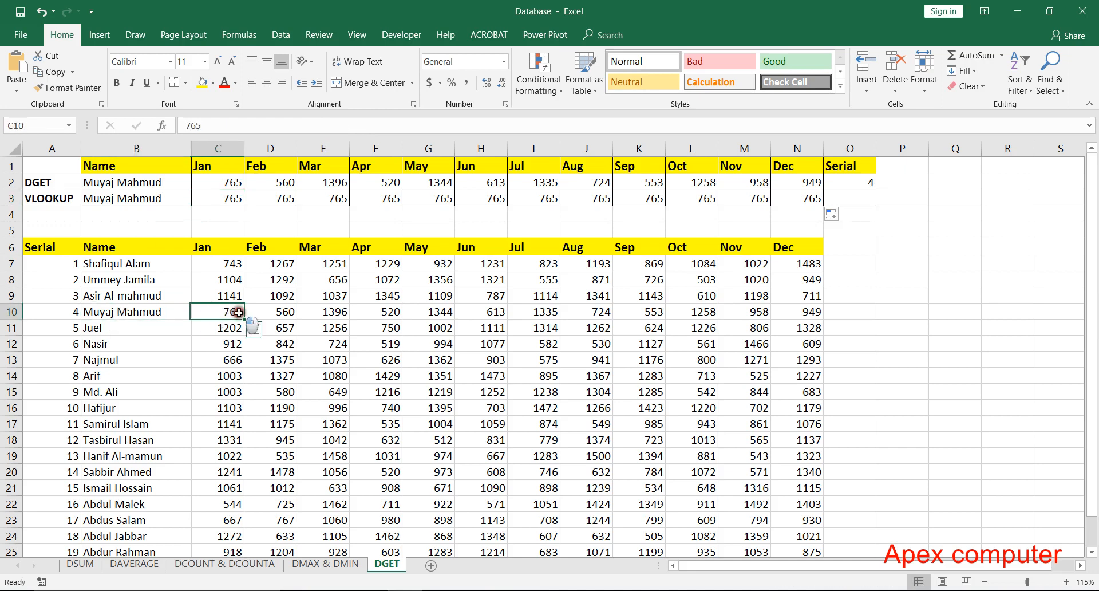
left_click(291, 197)
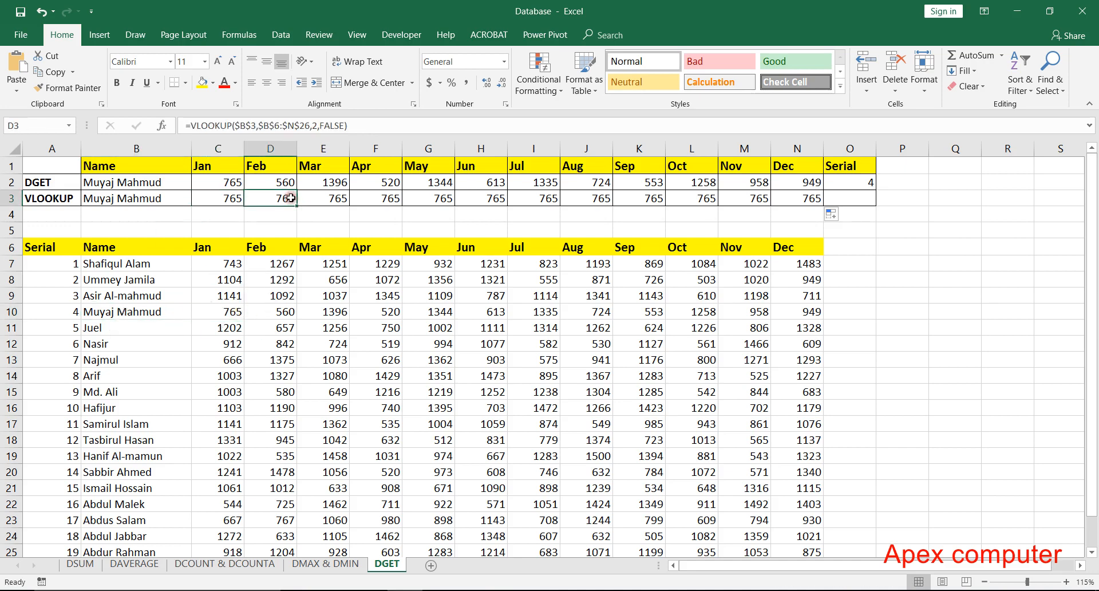
double_click(315, 126)
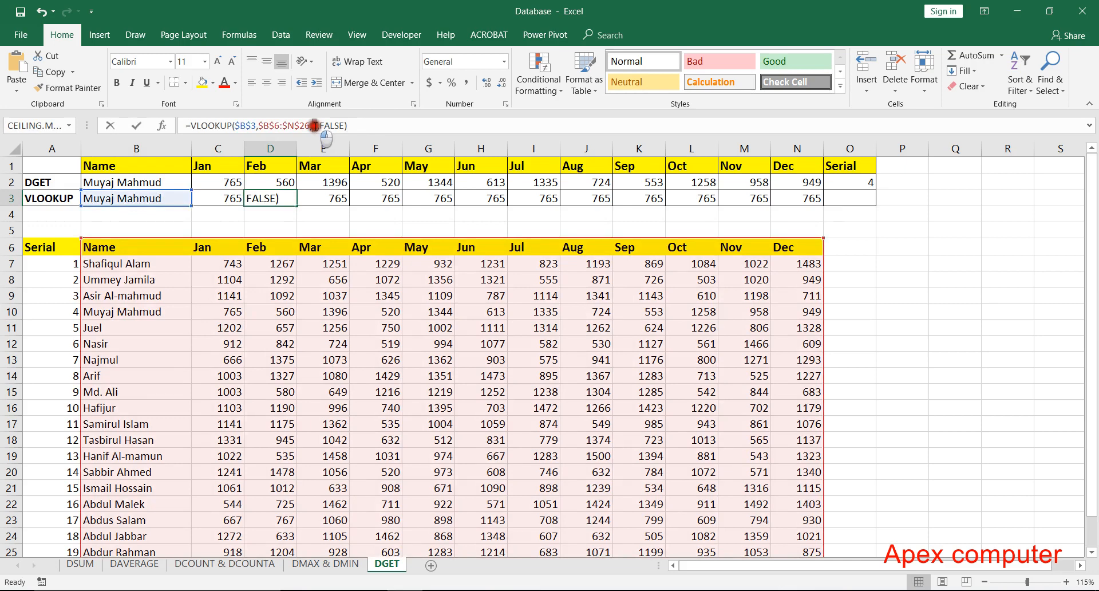
type("3")
key("Return")
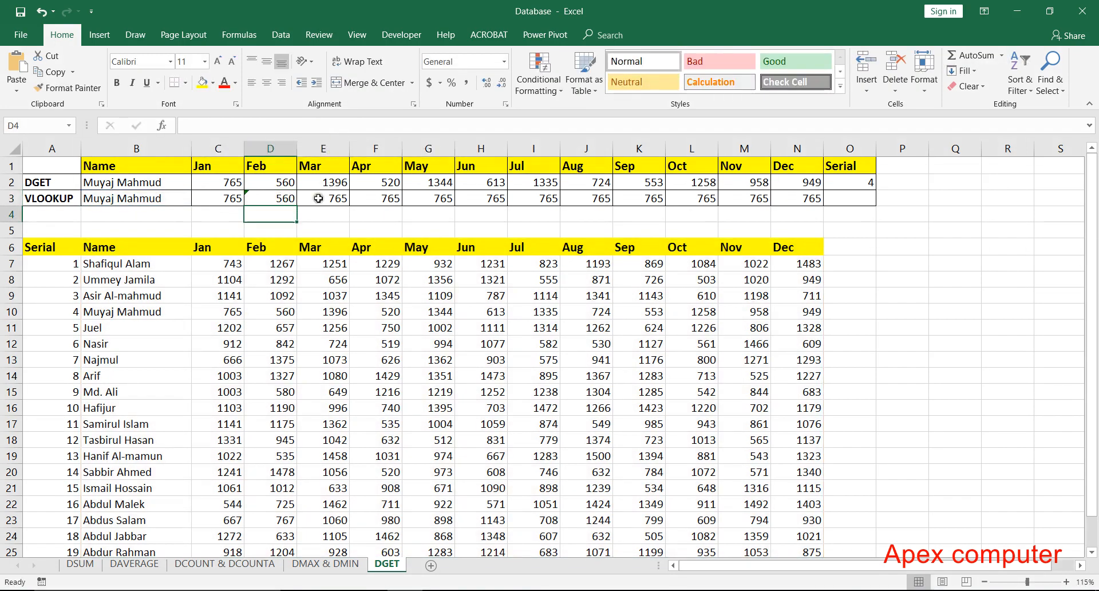
- Set the column index of the March VLOOKUP formula in E3 to 4
left_click(319, 198)
double_click(316, 126)
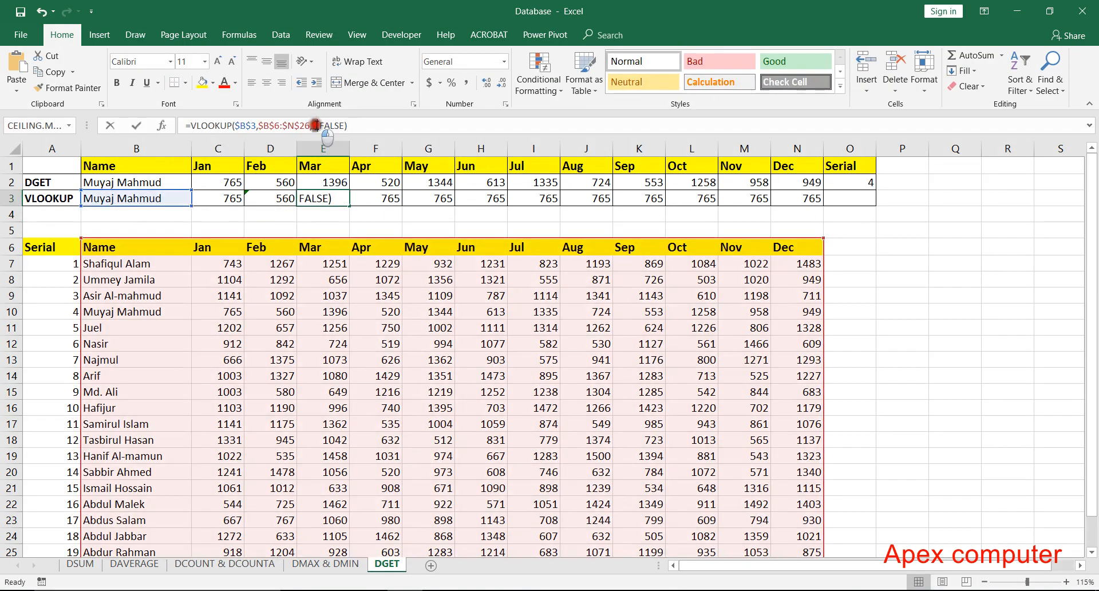
type("4,")
key("Return")
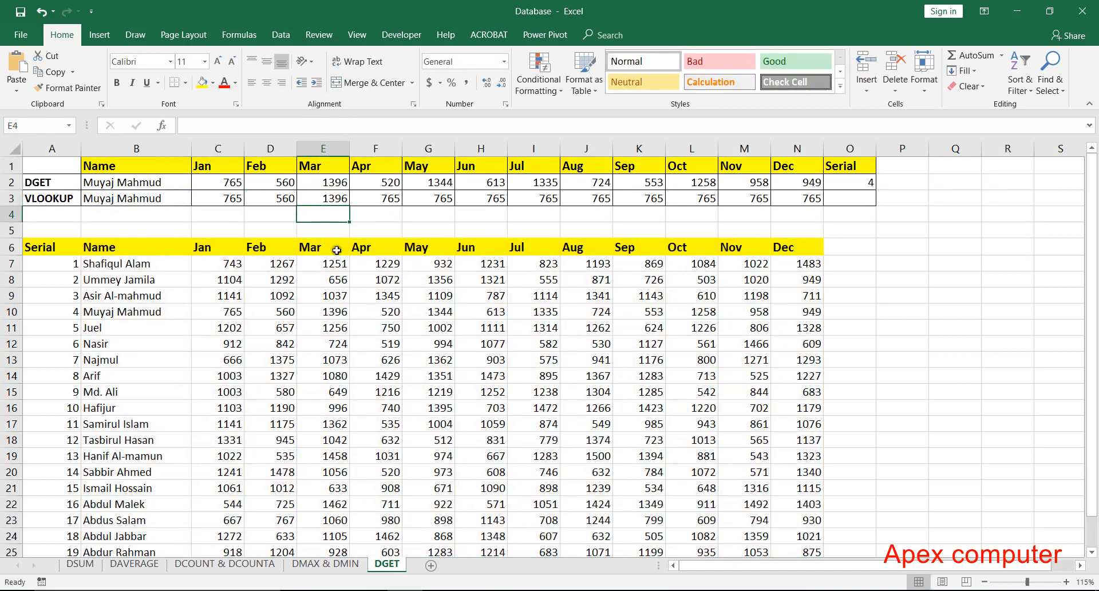
- Replace the fixed column index in C3's VLOOKUP formula with COLUMN(B6)-1
left_click(387, 196)
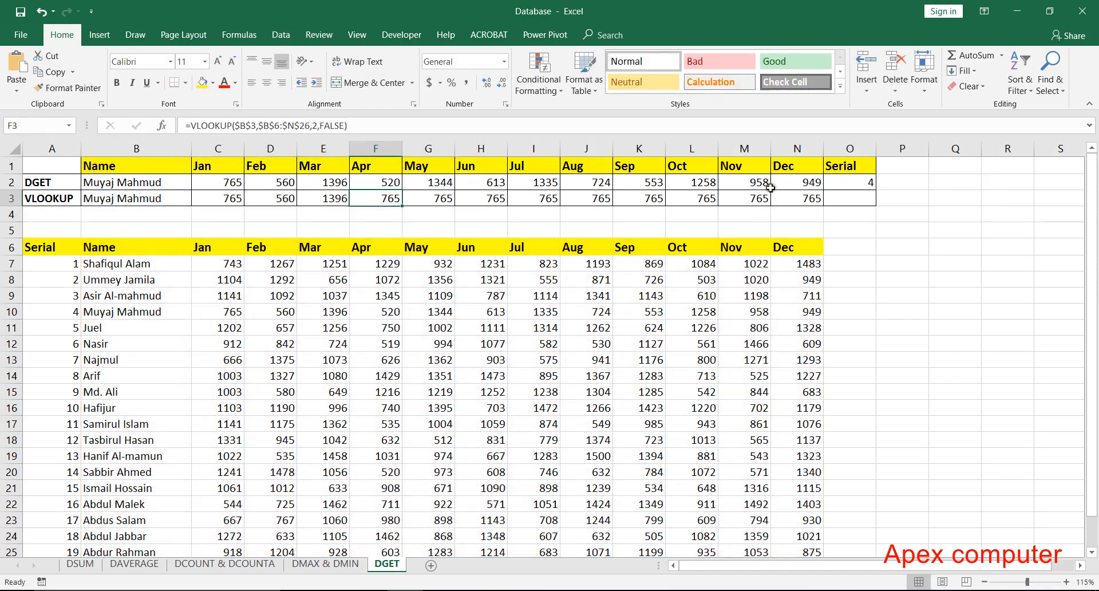
left_click(816, 197)
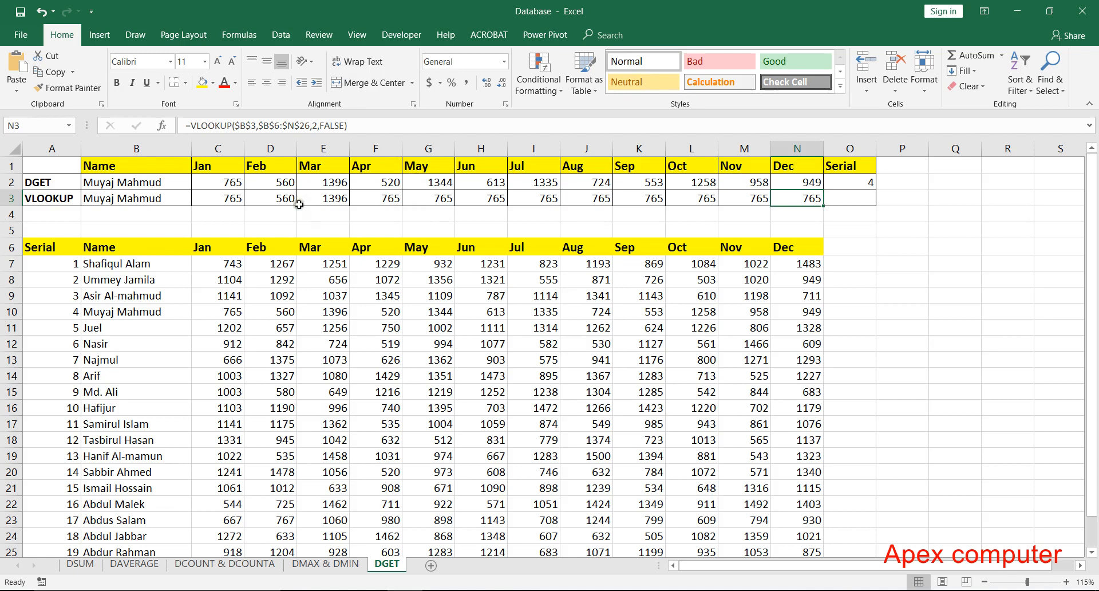
left_click(283, 197)
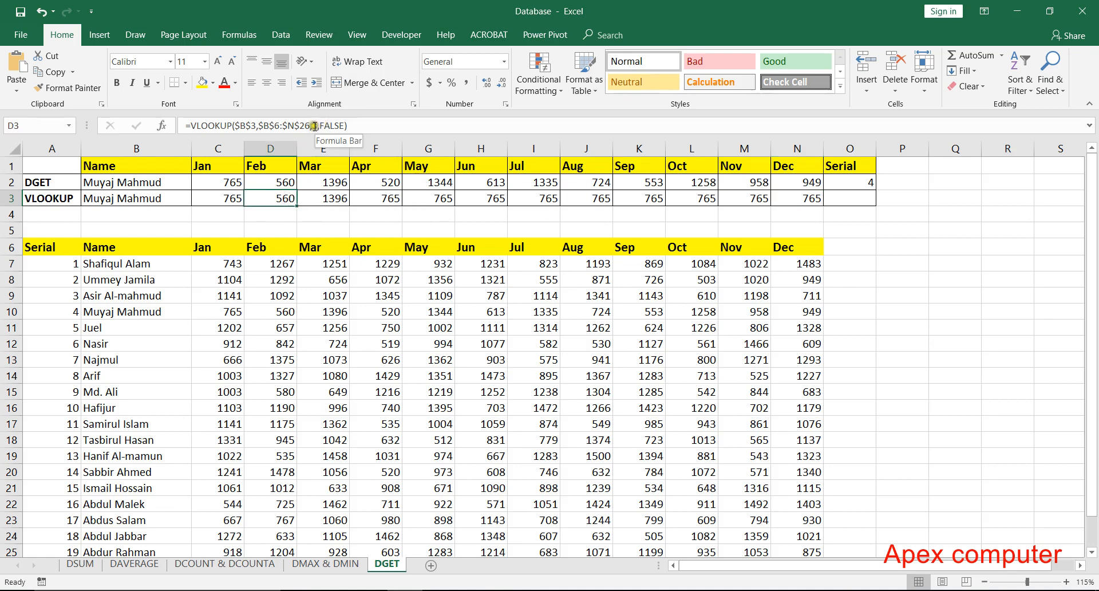
left_click(232, 198)
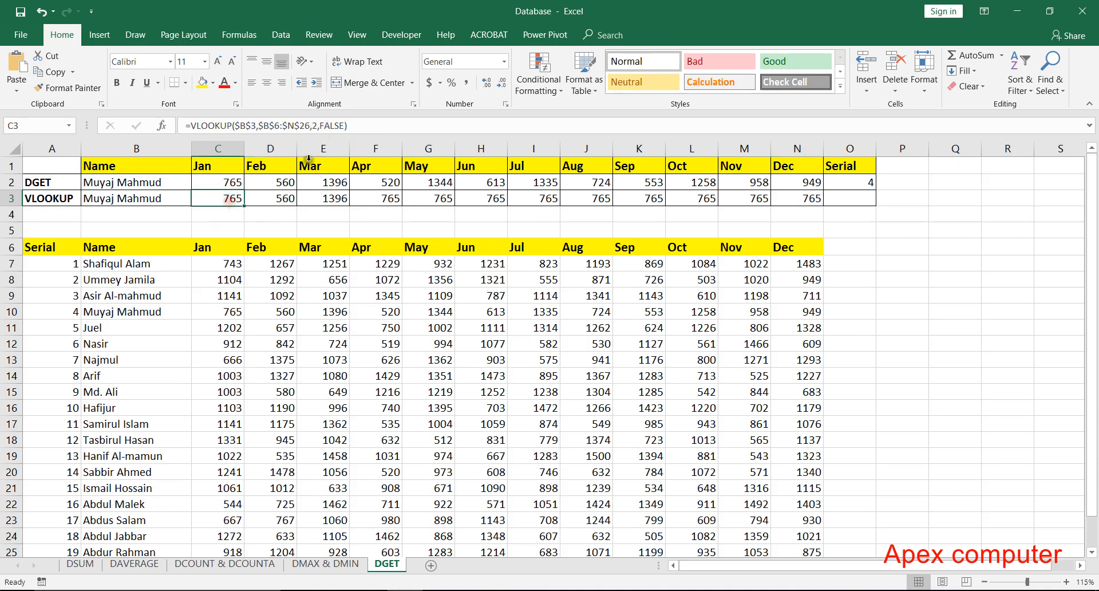
double_click(317, 125)
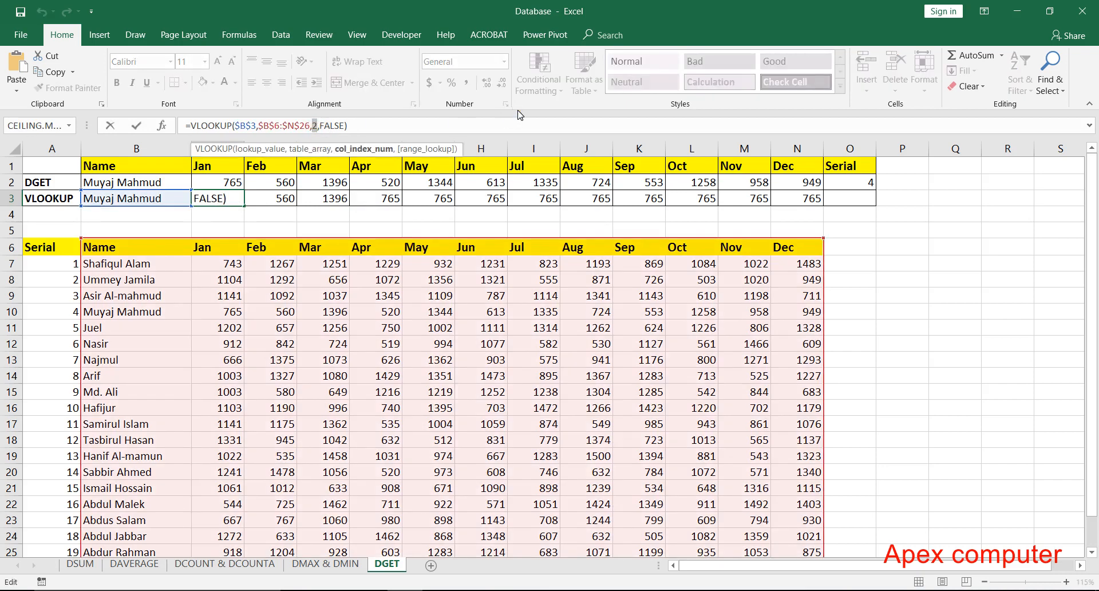
type("col")
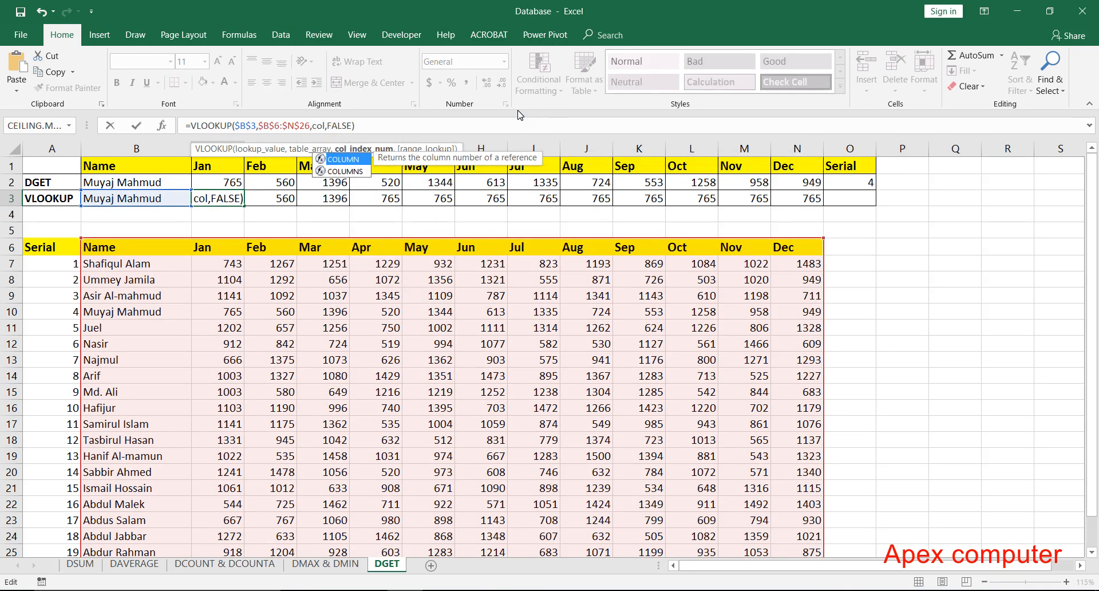
key("Tab")
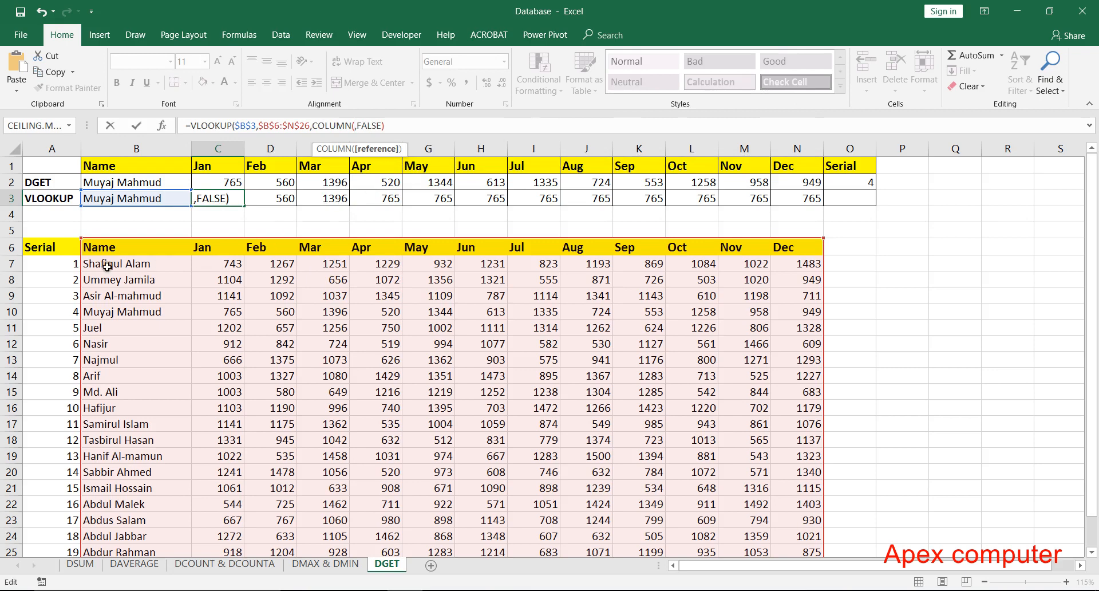
left_click(110, 247)
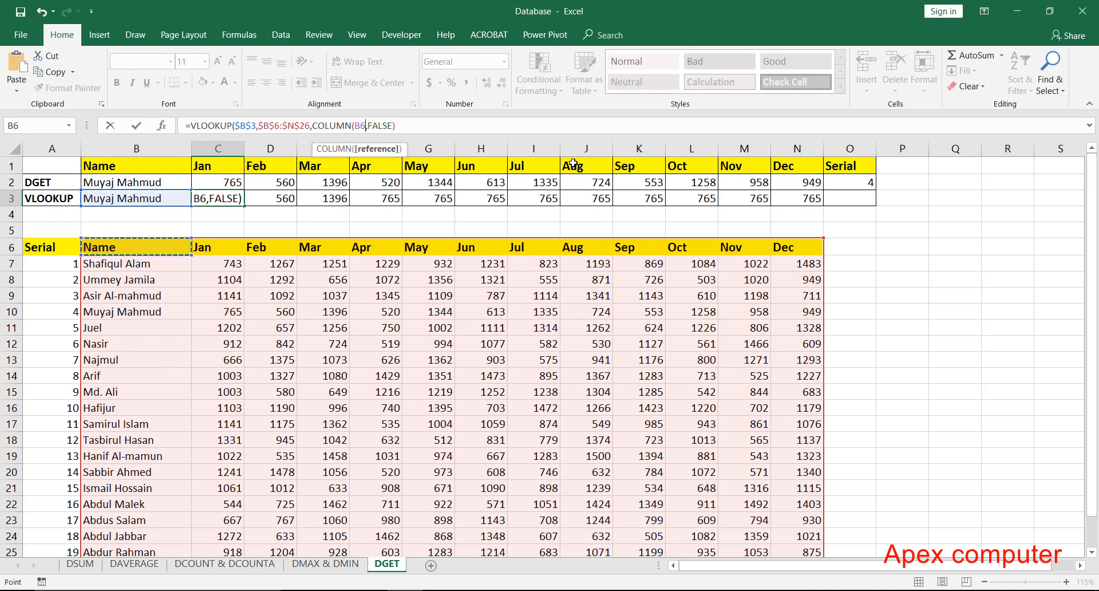
type(")")
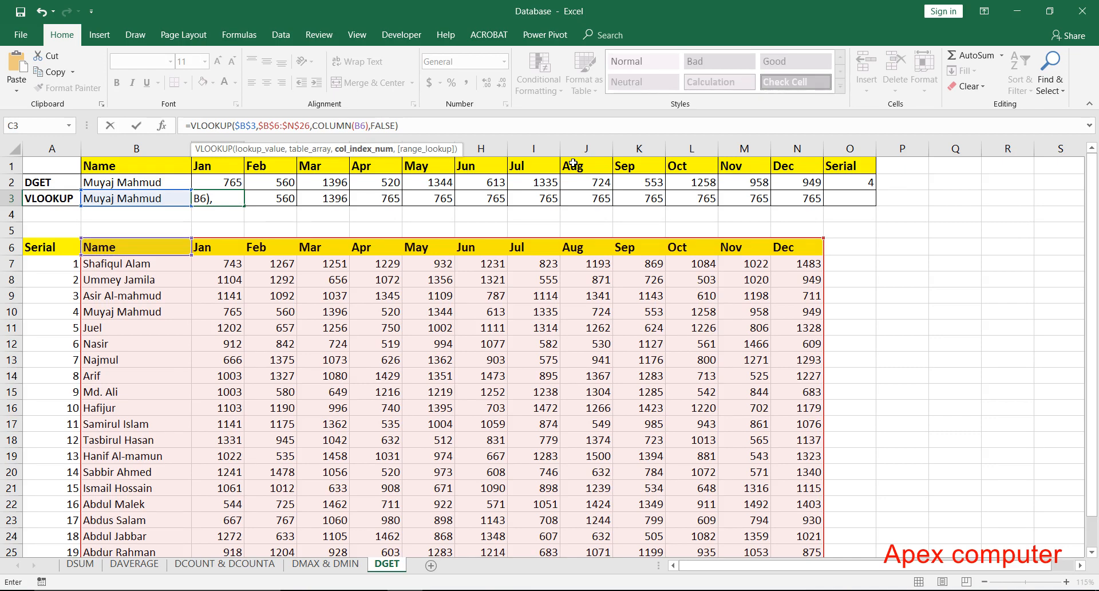
type("-1")
left_click(136, 124)
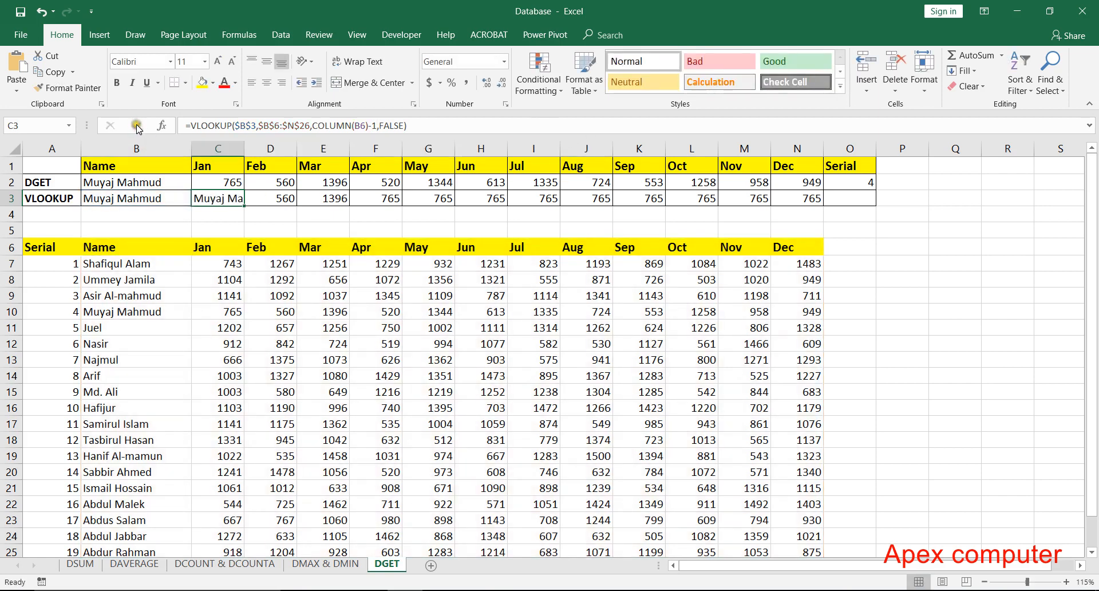
- Change the column index in C3 to COLUMN(B6)+1 and fill the formula across to N3
left_click(375, 125)
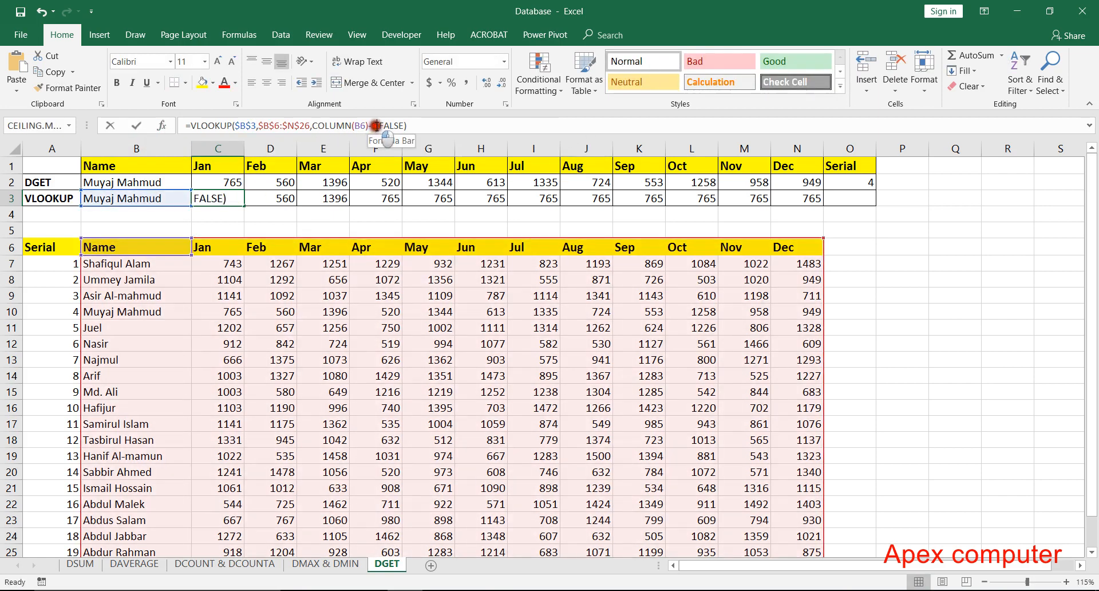
key("BackSpace")
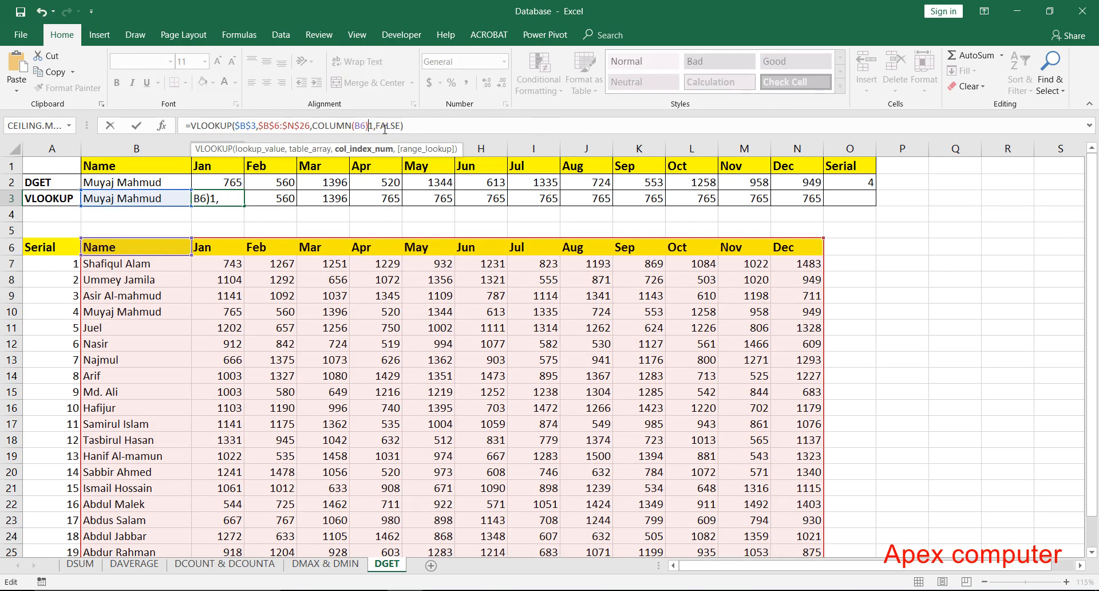
type("+")
left_click(136, 126)
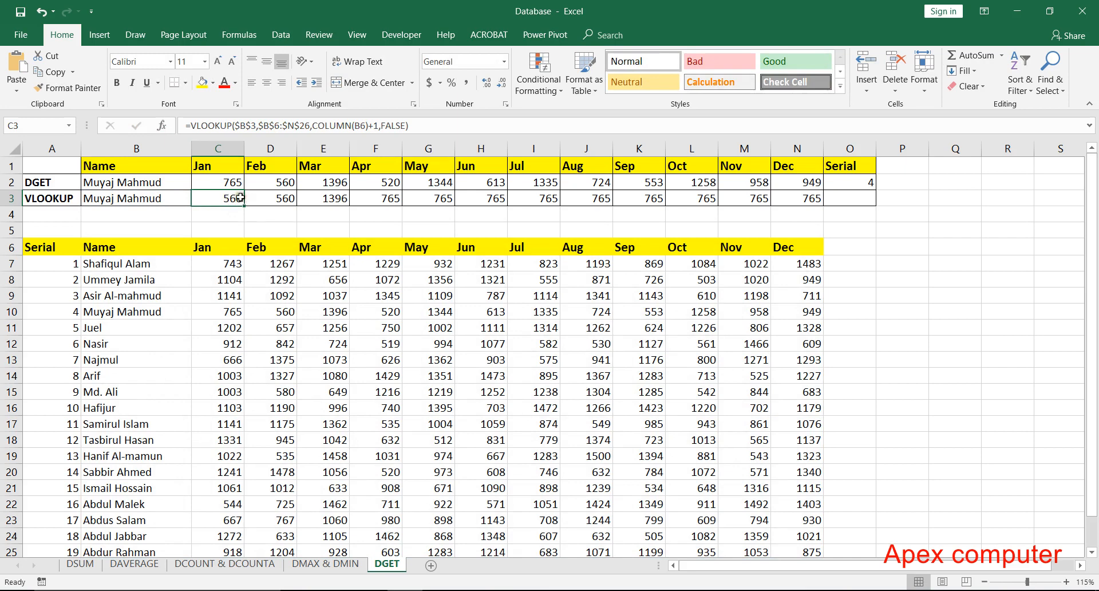
left_click_drag(245, 207, 813, 202)
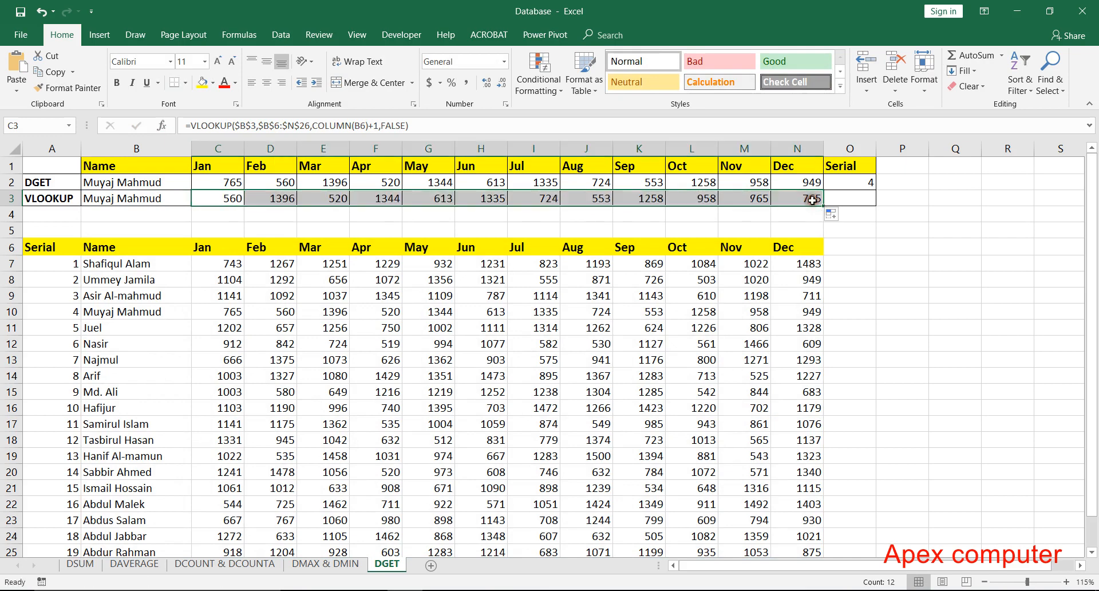
- Change the column index in C3's VLOOKUP formula to COLUMN(B6)+2
left_click(232, 199)
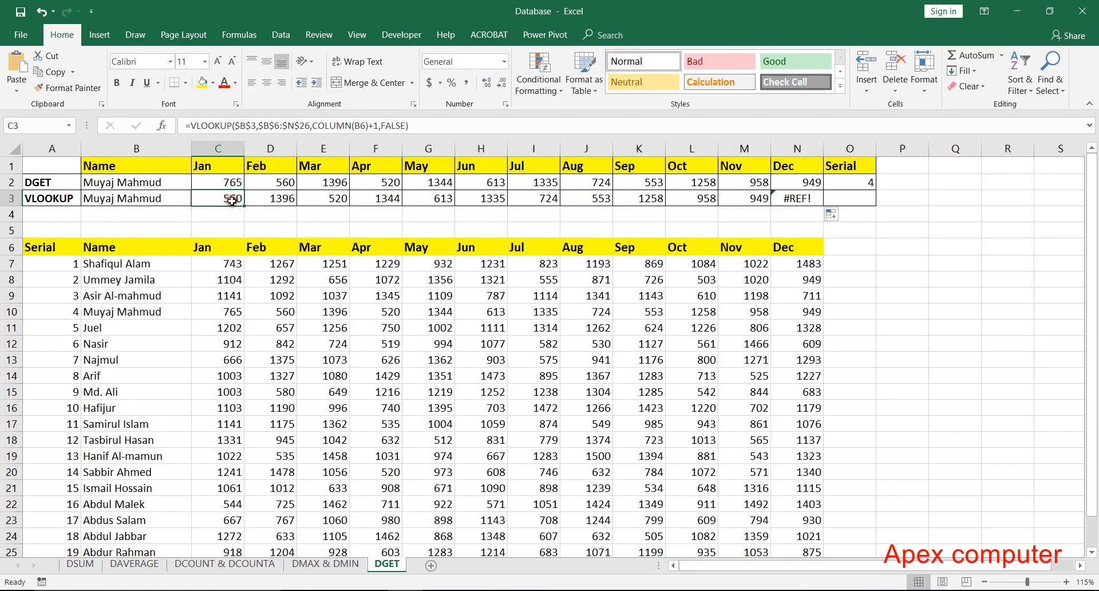
left_click(375, 127)
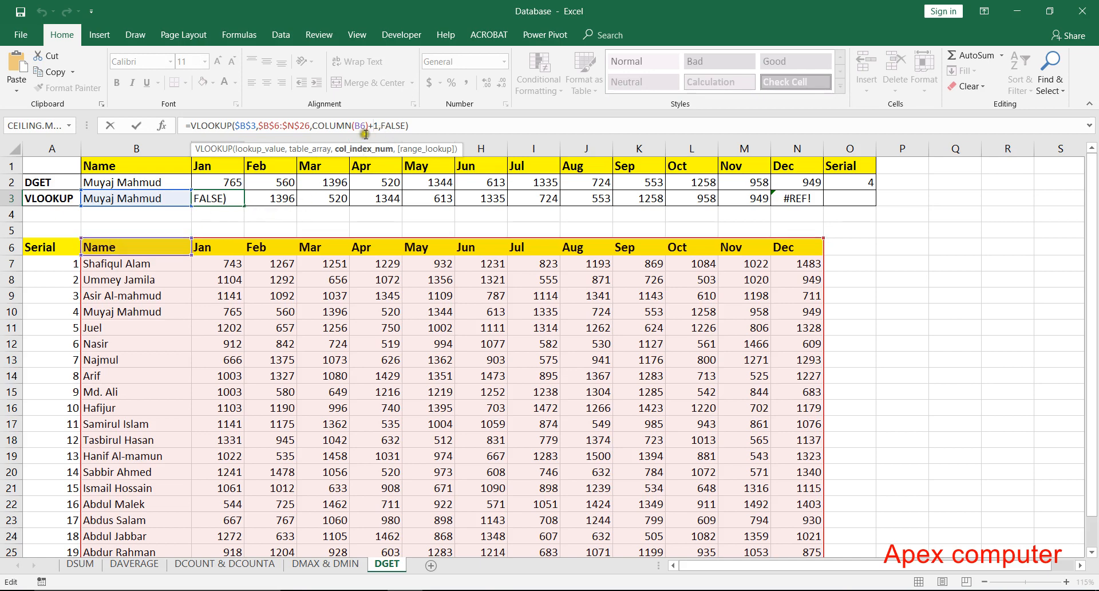
left_click(378, 124)
key("BackSpace")
type("2")
left_click(137, 126)
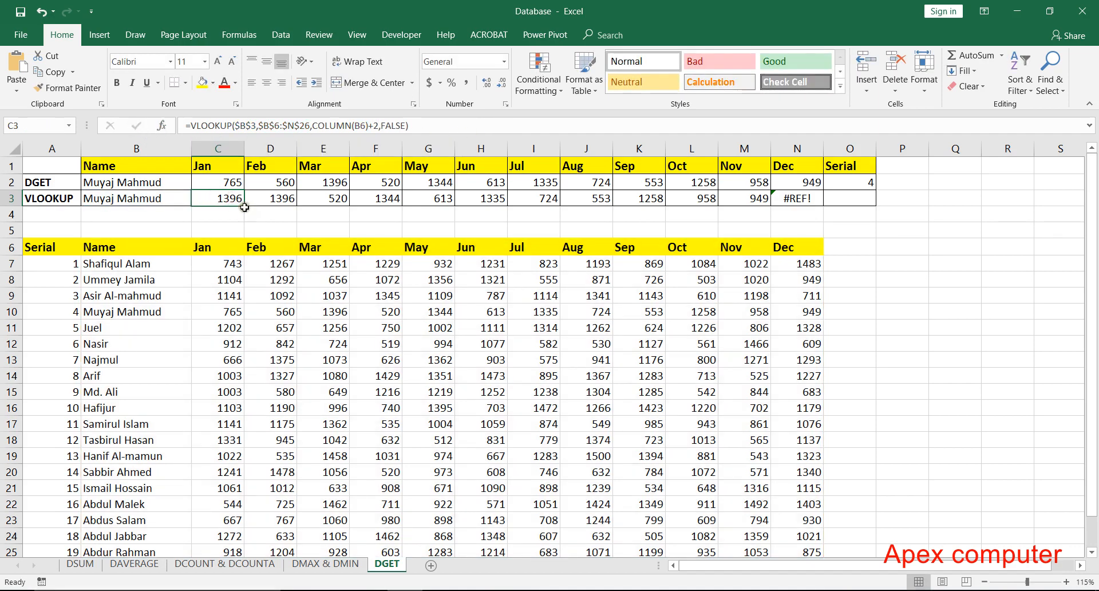
- Change the column index in C3's VLOOKUP formula to COLUMN(C6)-2
left_click_drag(112, 313, 233, 314)
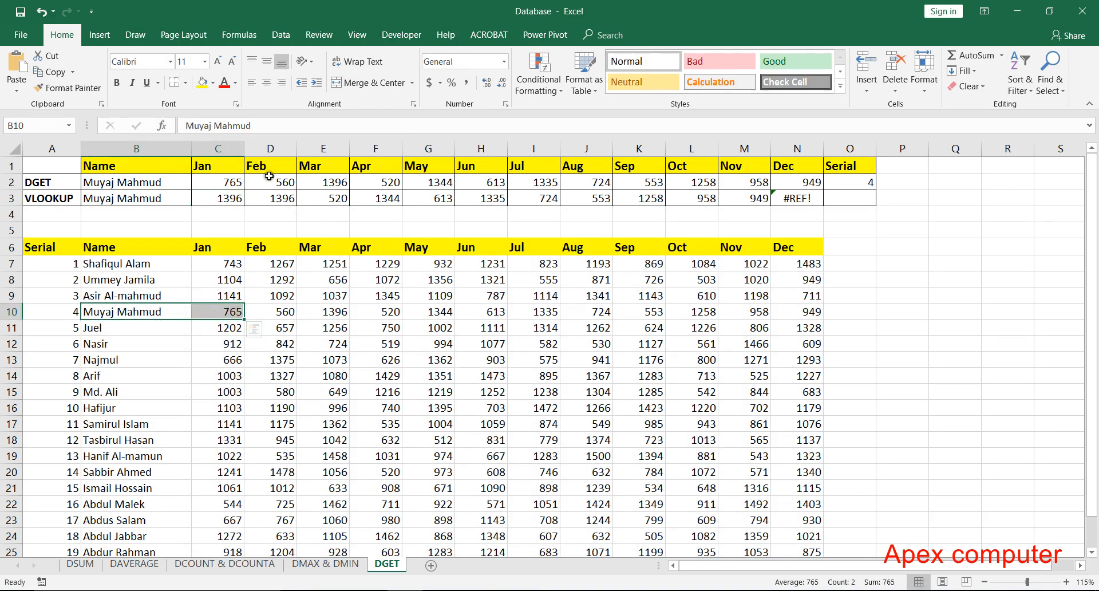
left_click(227, 201)
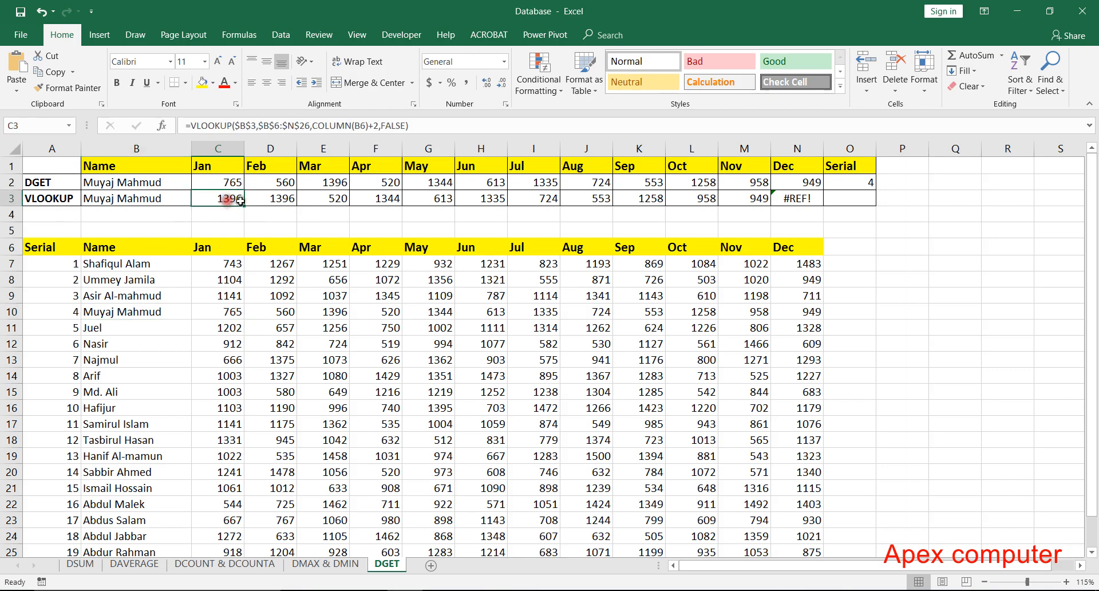
left_click(373, 125)
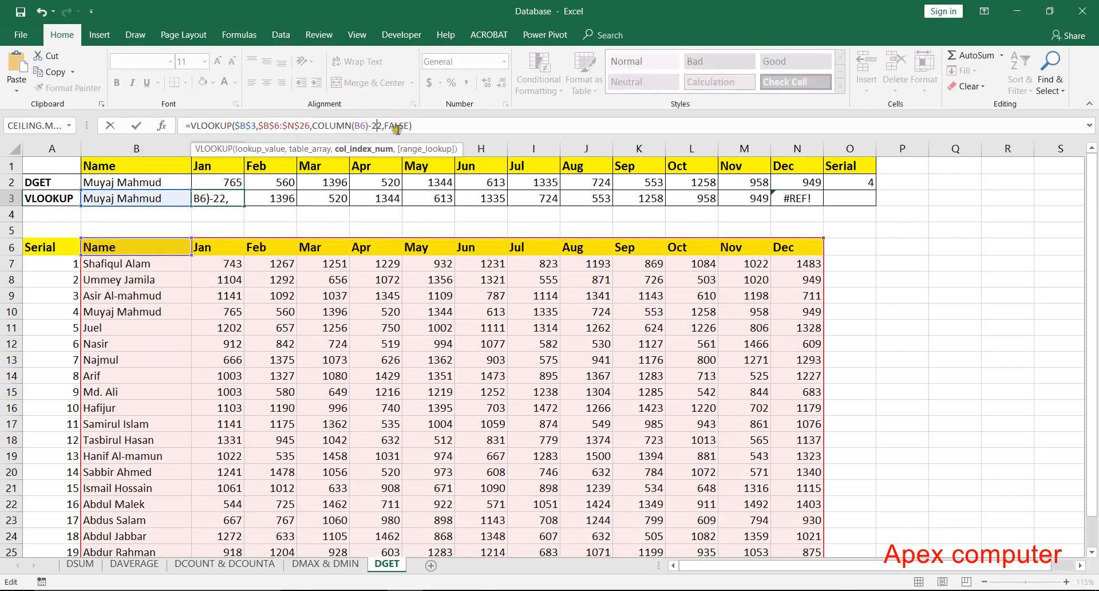
key("Delete")
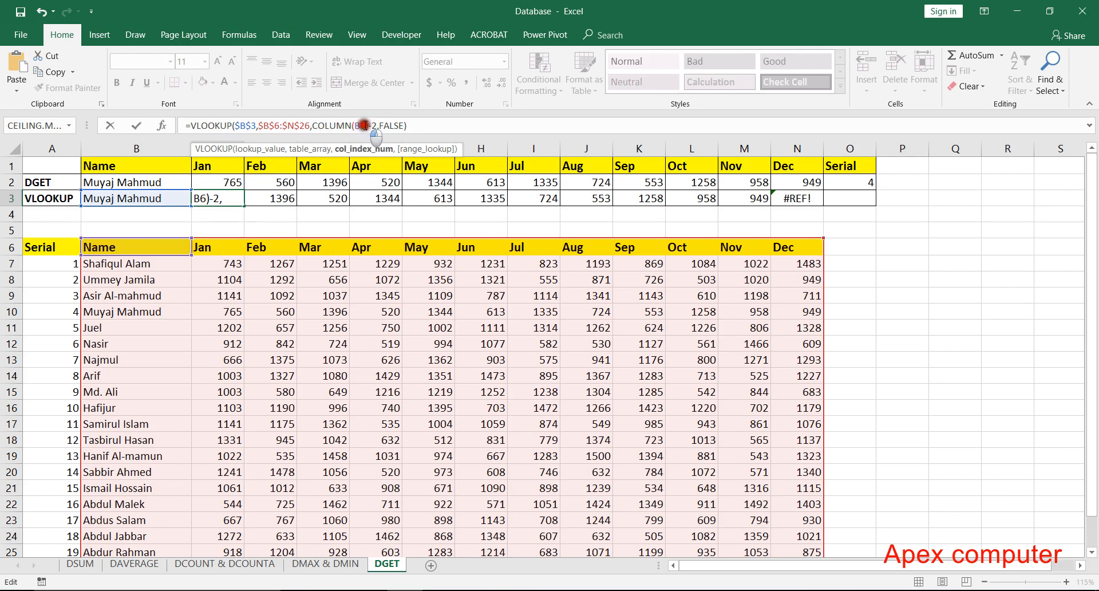
left_click_drag(365, 125, 354, 125)
key("BackSpace")
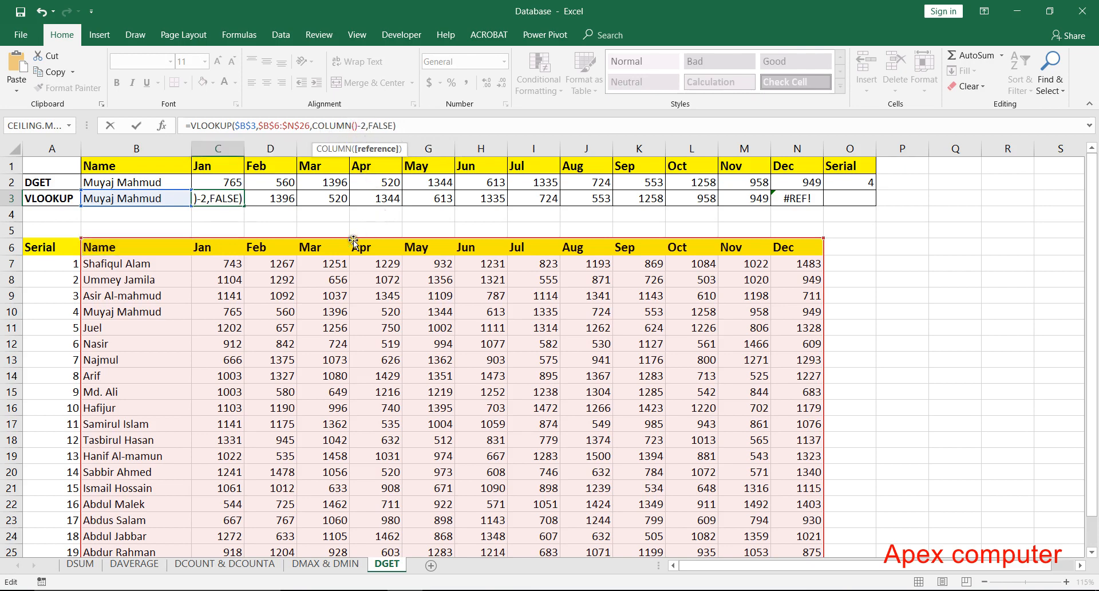
left_click(211, 248)
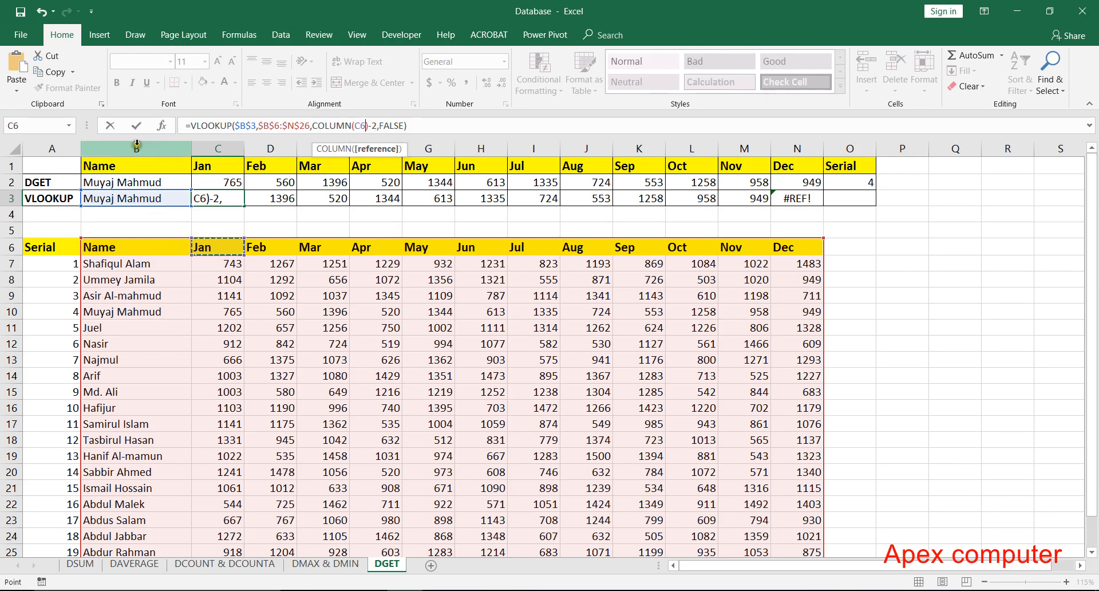
left_click(135, 125)
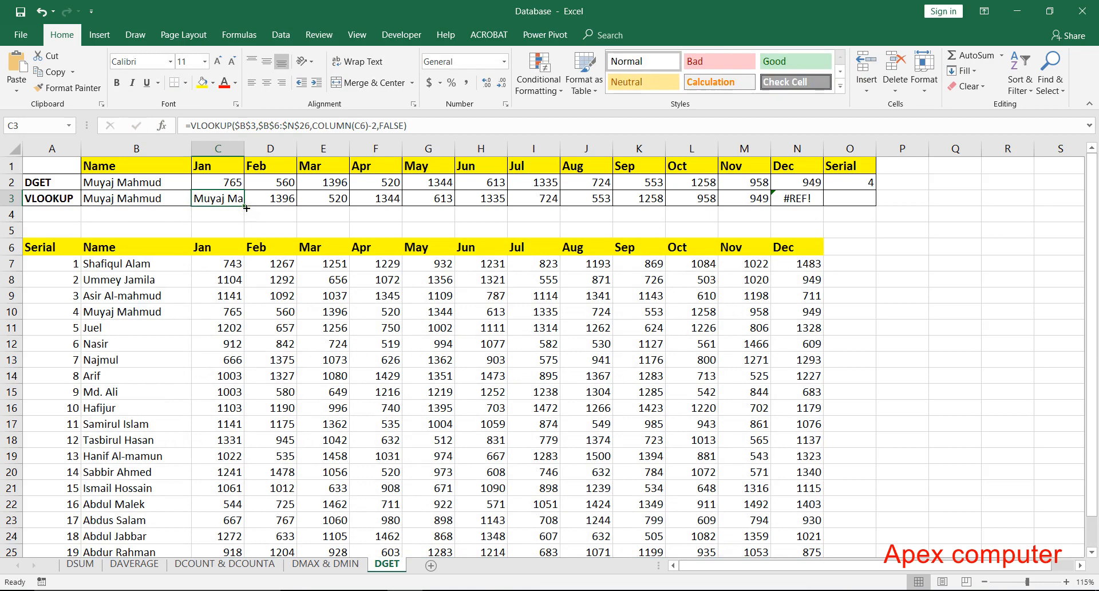
- Set the column index in C3's VLOOKUP formula to COLUMN(C6)-1 and fill the formula across to N3
left_click(373, 125)
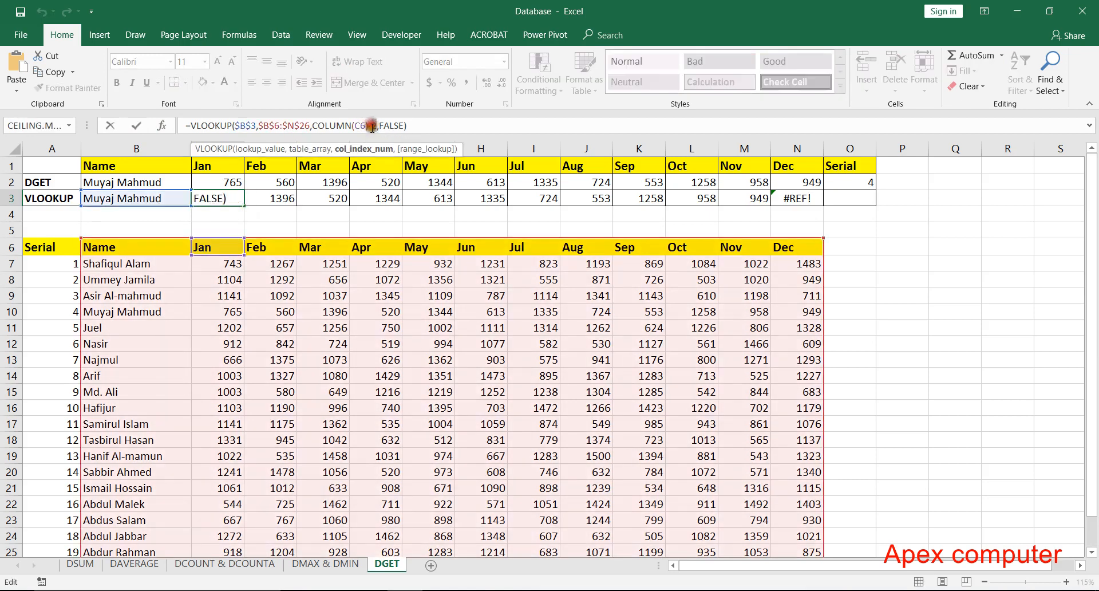
type("1")
key("Return")
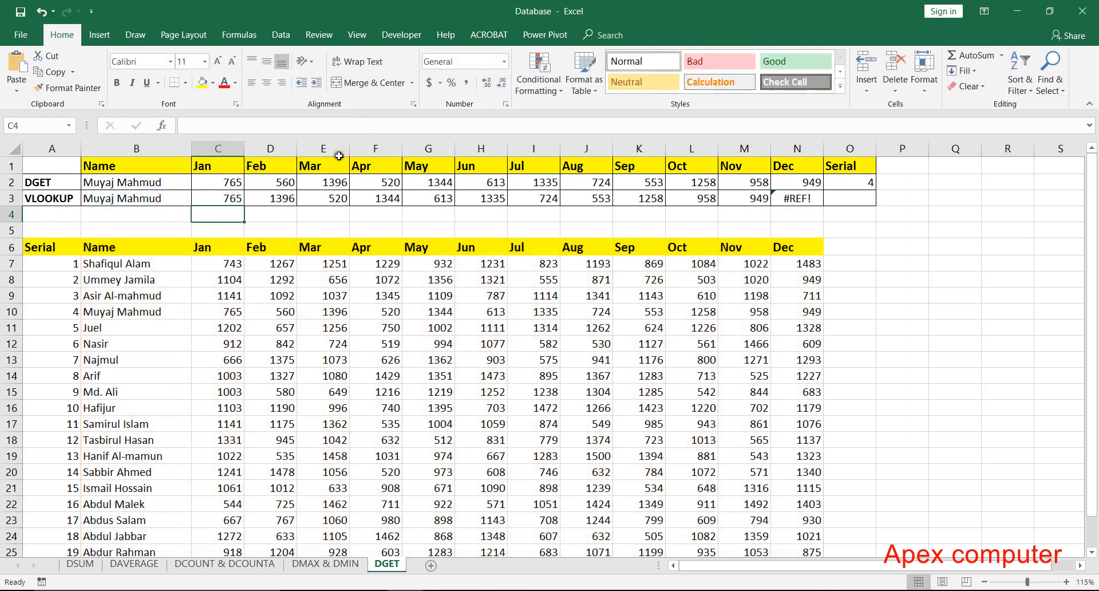
left_click(234, 198)
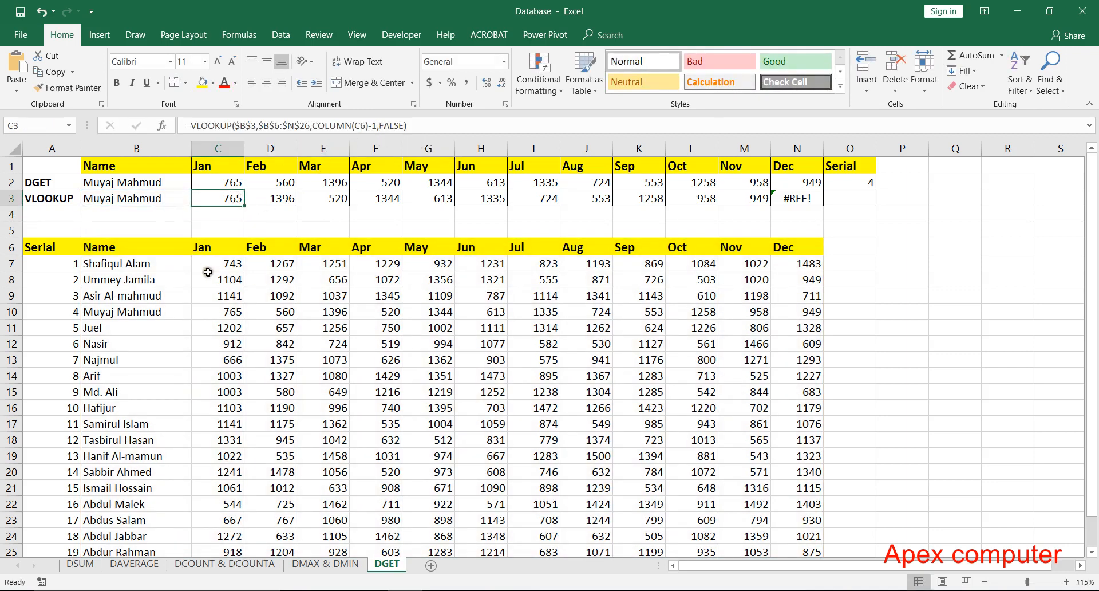
left_click(228, 263)
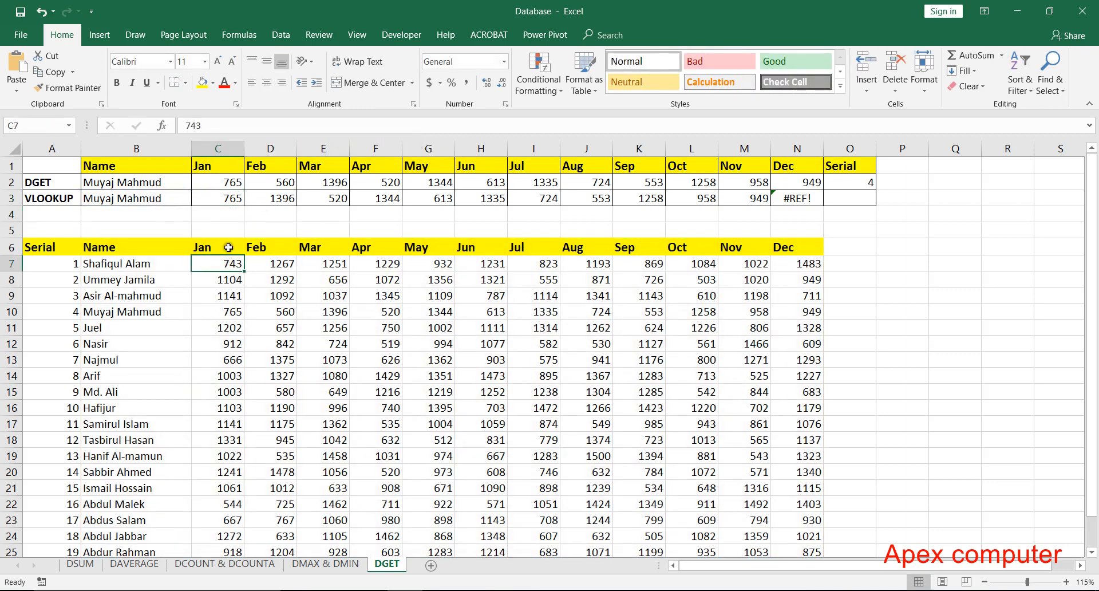
left_click(231, 197)
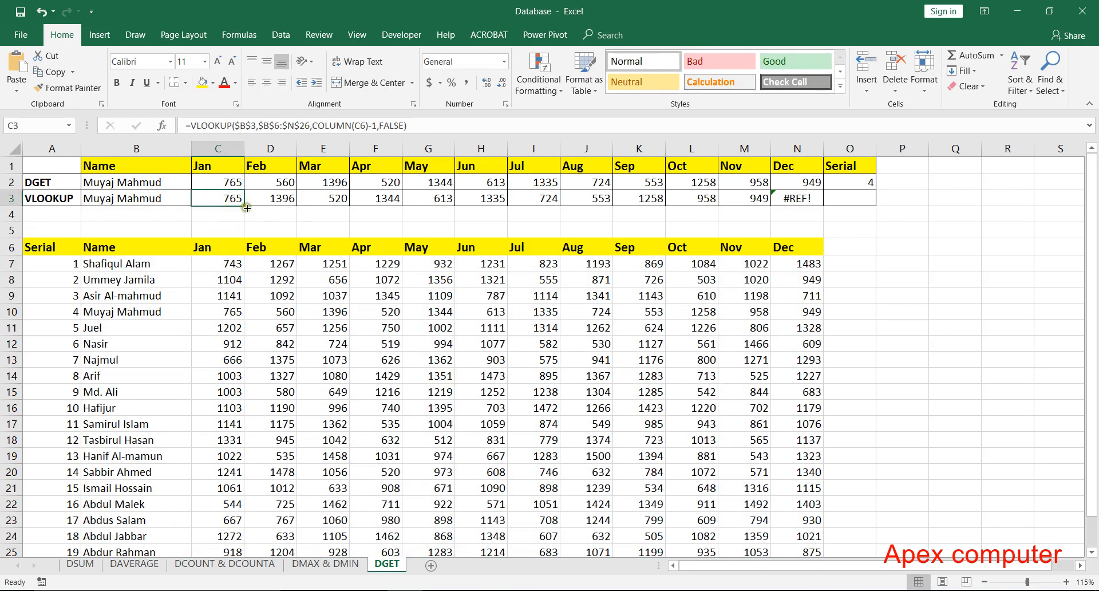
left_click_drag(246, 206, 824, 212)
left_click(807, 200)
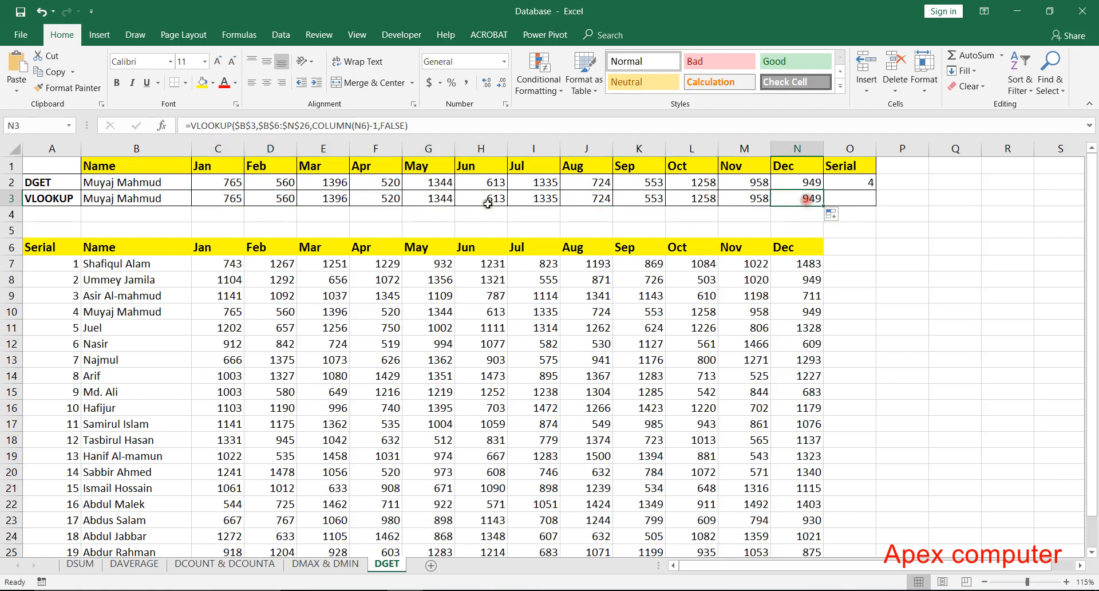
- Compare the VLOOKUP formulas in row 3 with the DGET formula in C2 and the person's source data in row 10
left_click(317, 200)
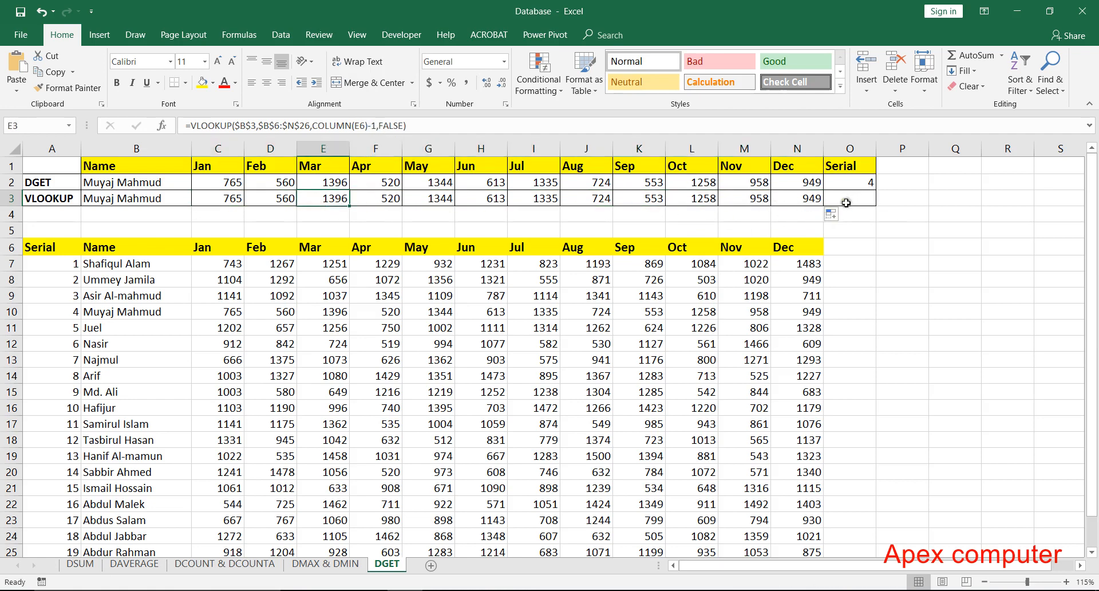
left_click(234, 205)
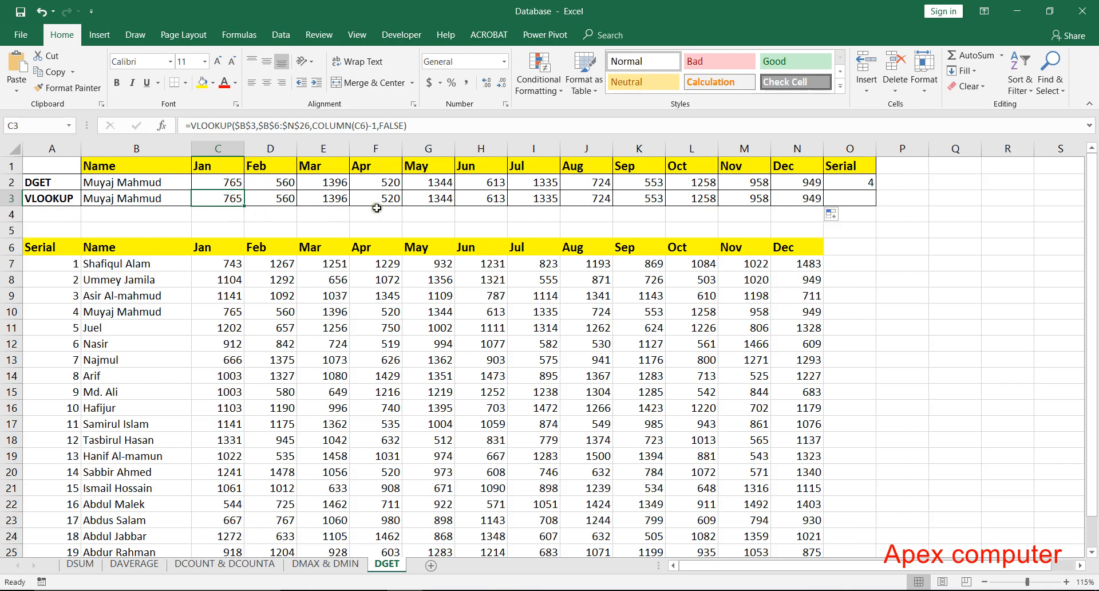
left_click(228, 179)
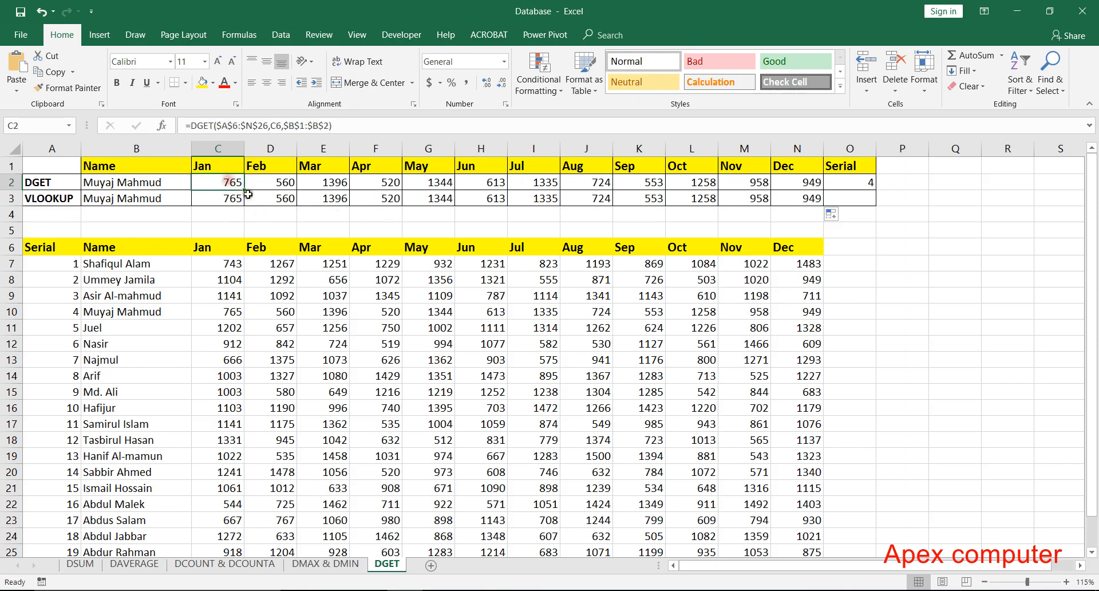
left_click(86, 181)
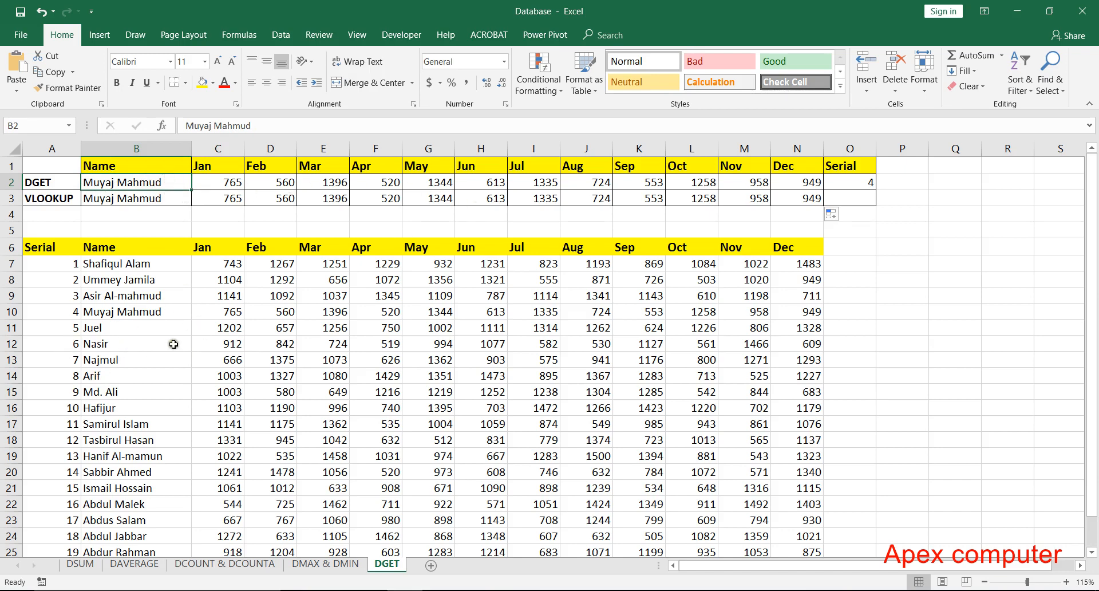
left_click(108, 313)
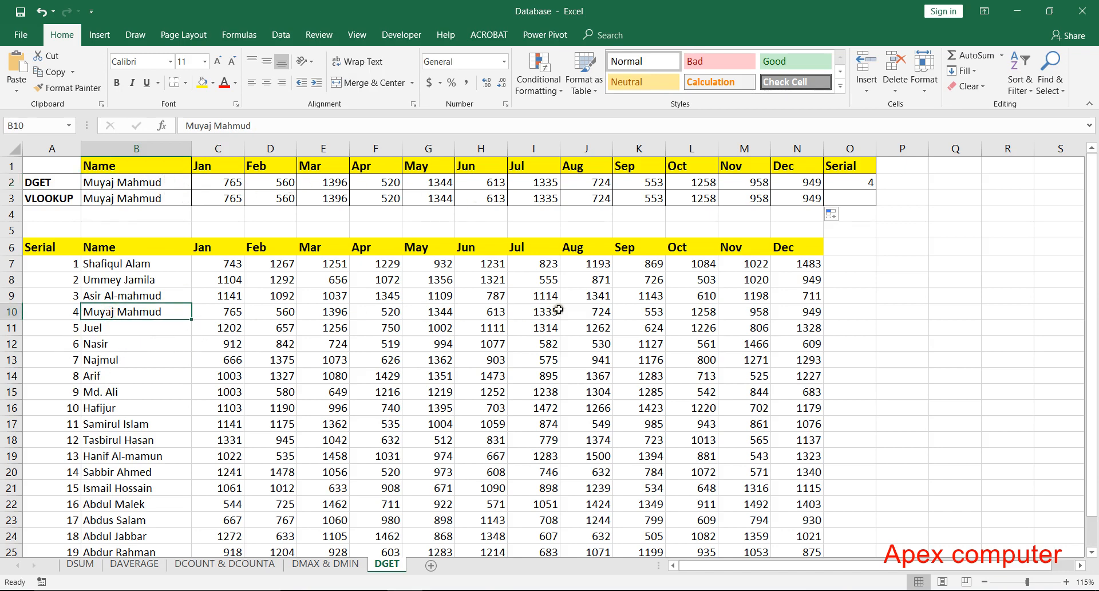
left_click(232, 317)
- Replace the lookup name in B2 with the name from the first data row and copy it down to B3
left_click(130, 183)
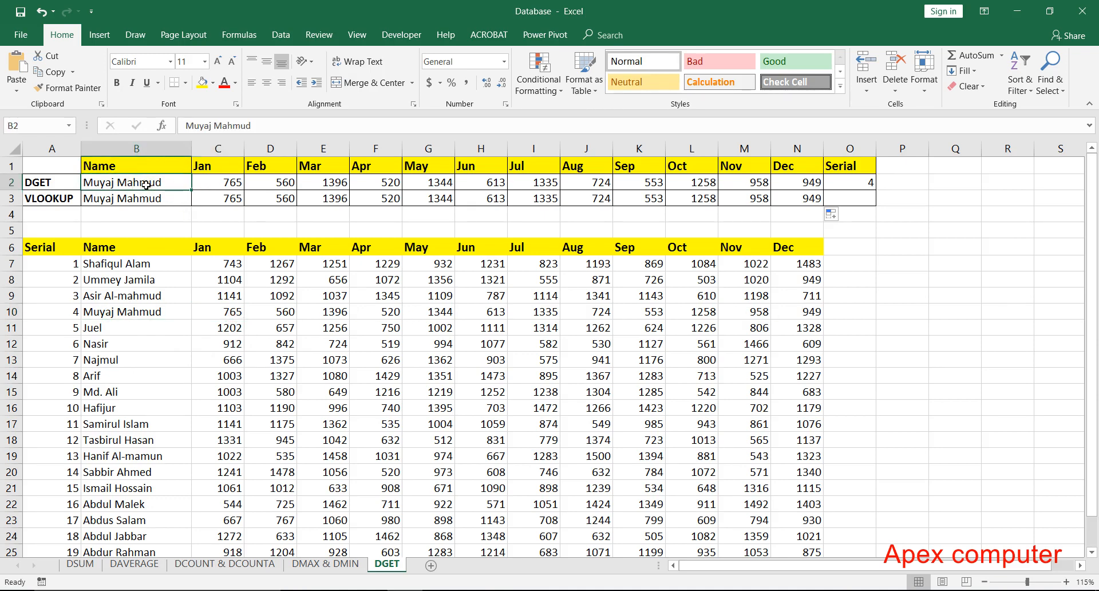
type("shafiqul alam")
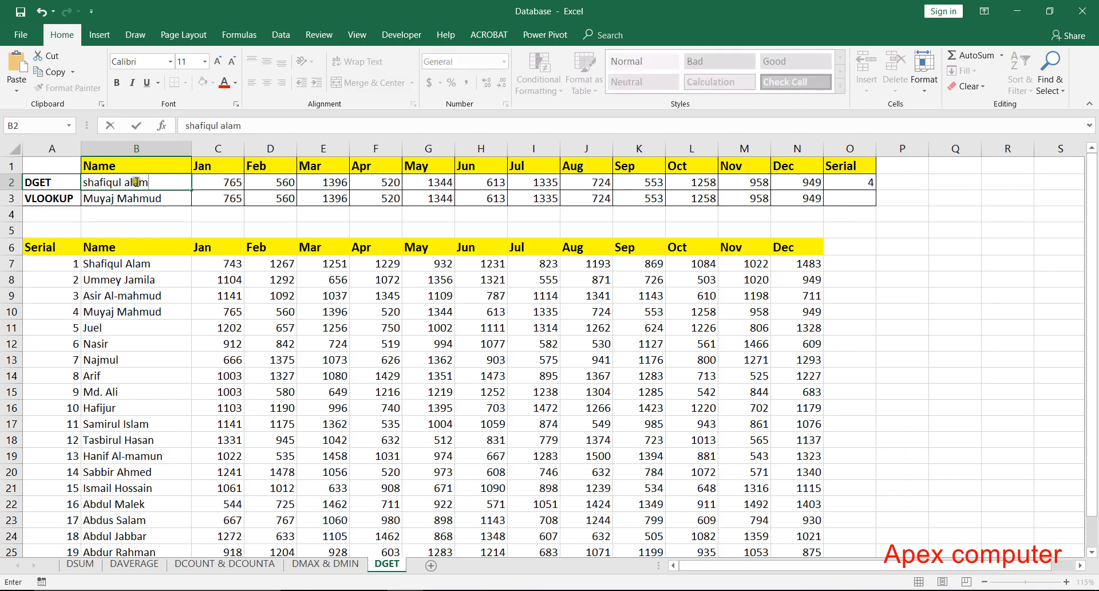
left_click(206, 195)
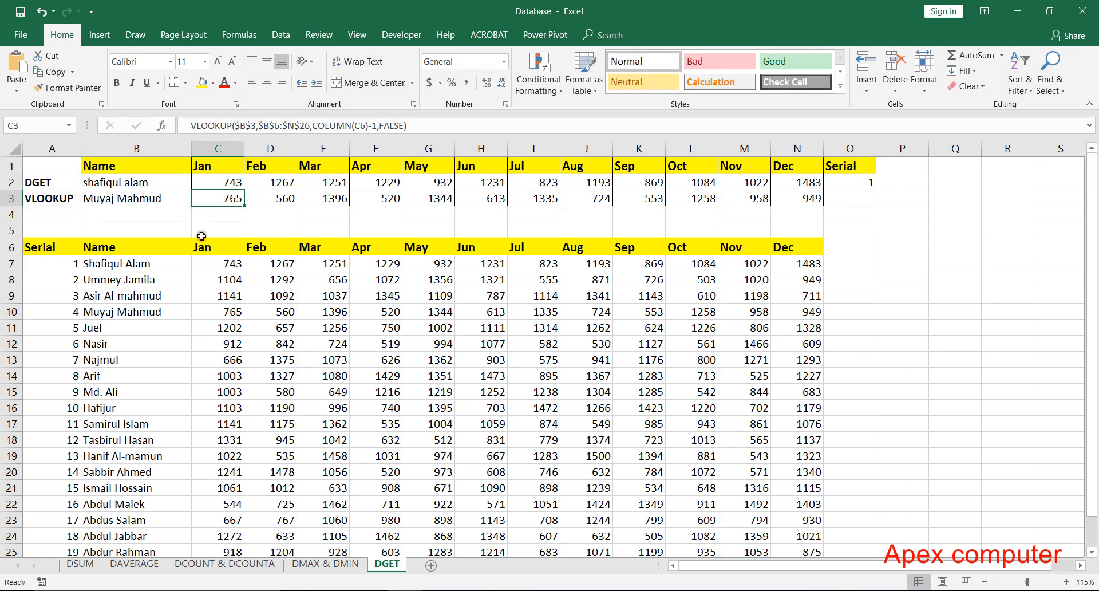
left_click(137, 182)
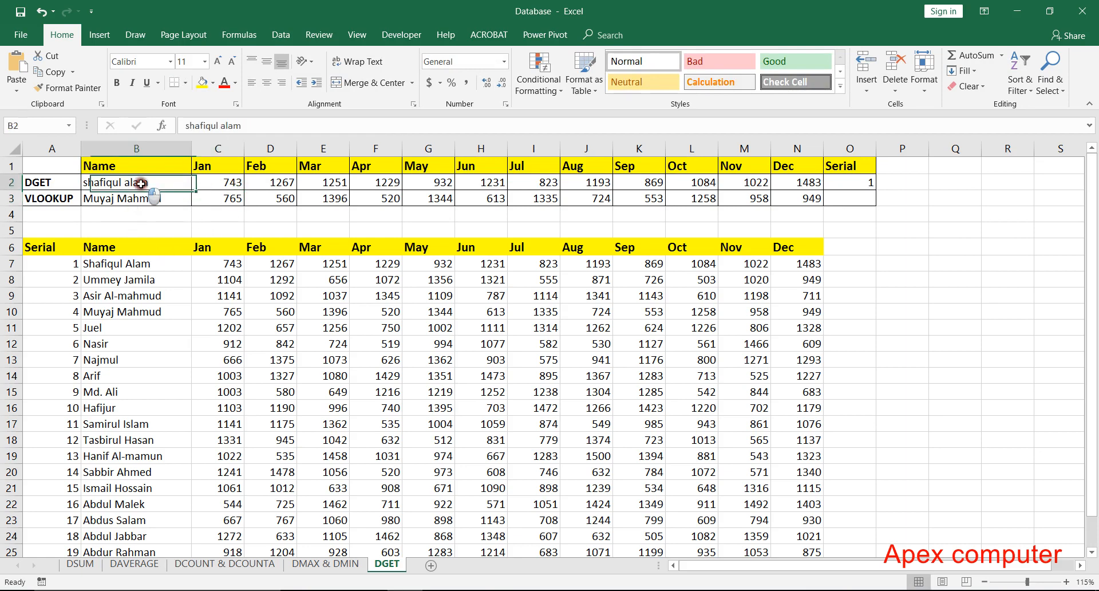
left_click_drag(192, 195, 194, 204)
left_click(182, 198)
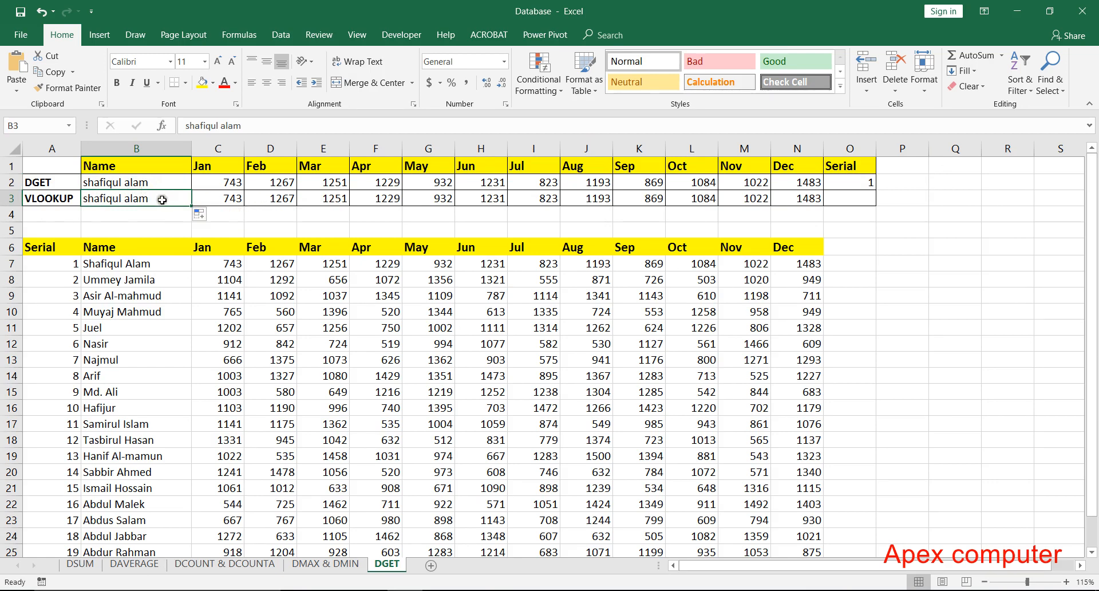
left_click(153, 183)
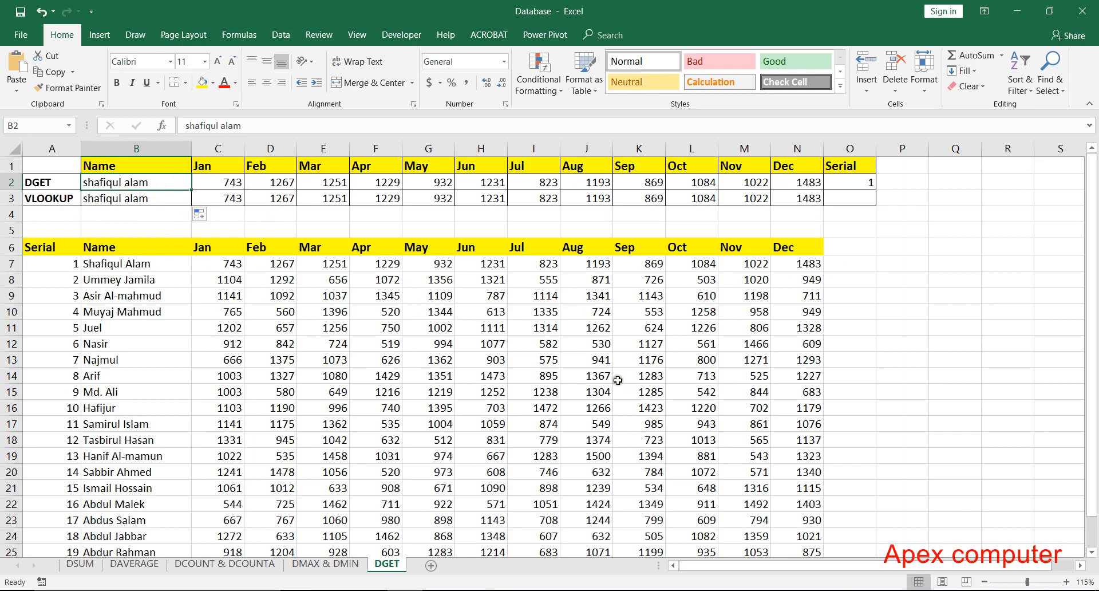
- Start a new conditional formatting rule for A7:N26 that uses a formula to determine which cells to format
left_click_drag(91, 264, 801, 268)
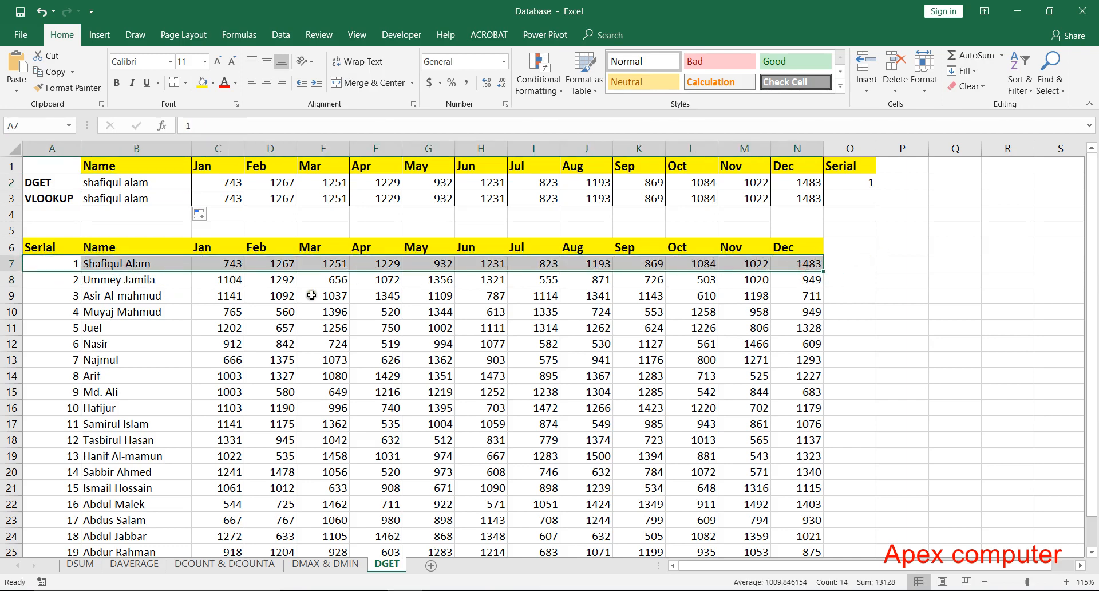
key("ctrl+shift+Down")
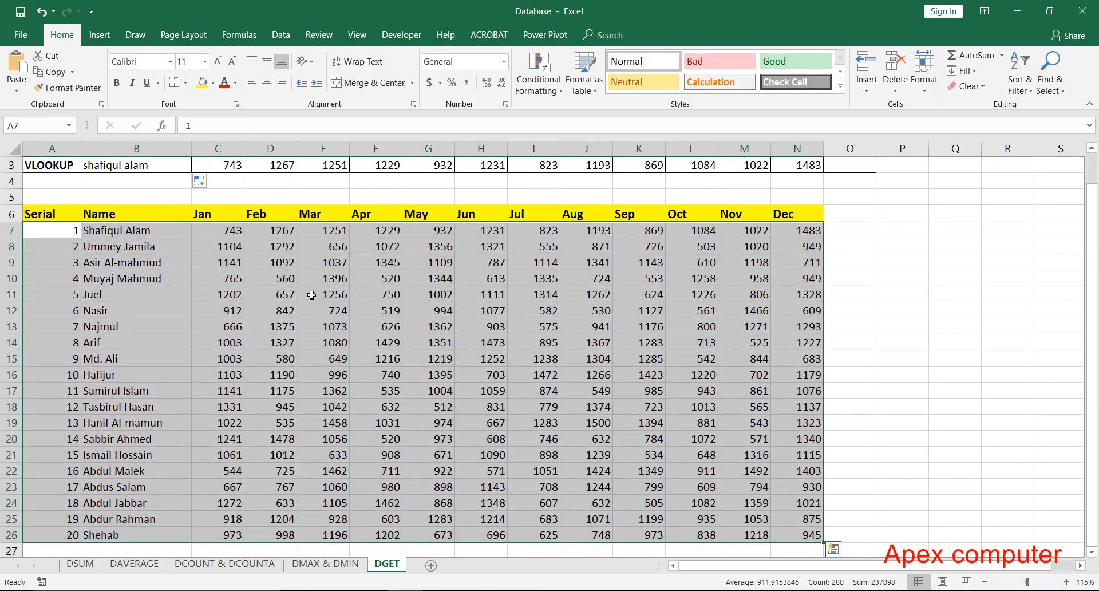
scroll(333, 265, "up", 1)
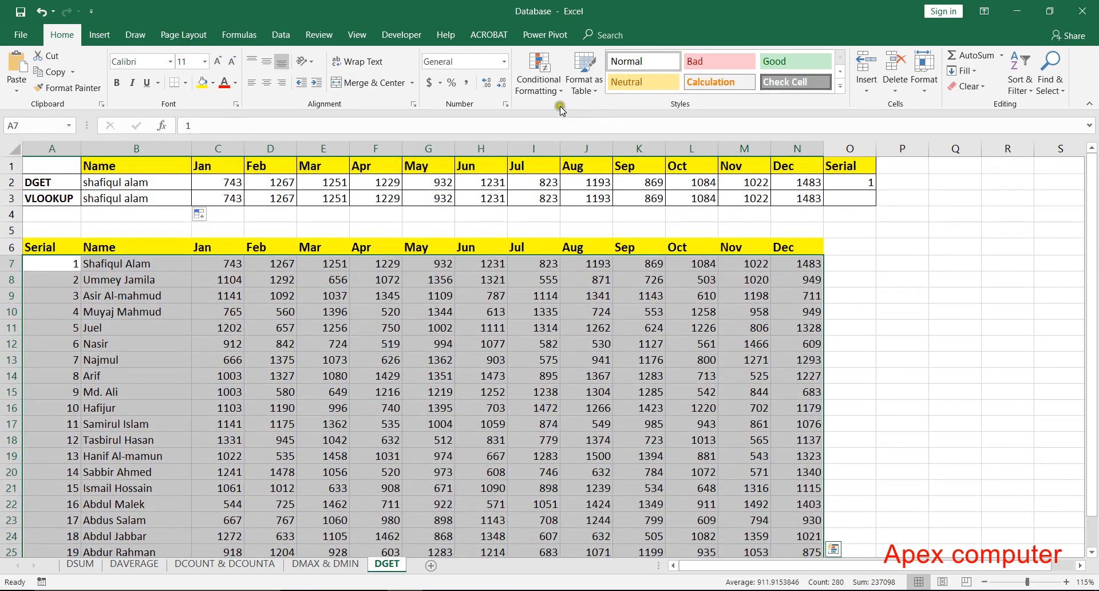
left_click(544, 92)
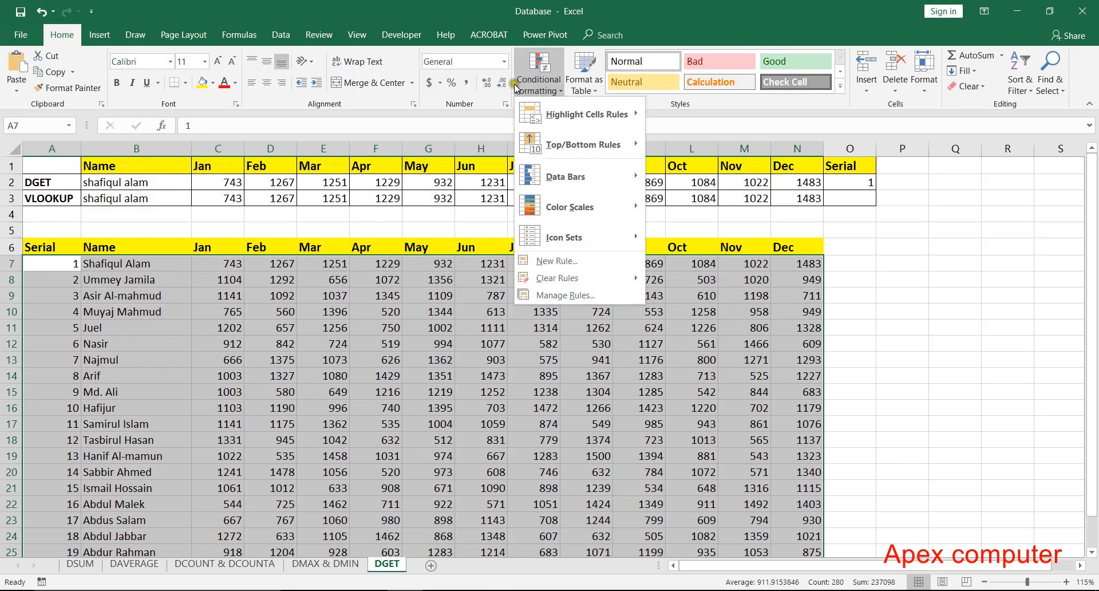
left_click(73, 35)
left_click(537, 84)
left_click(566, 262)
left_click_drag(704, 274, 765, 179)
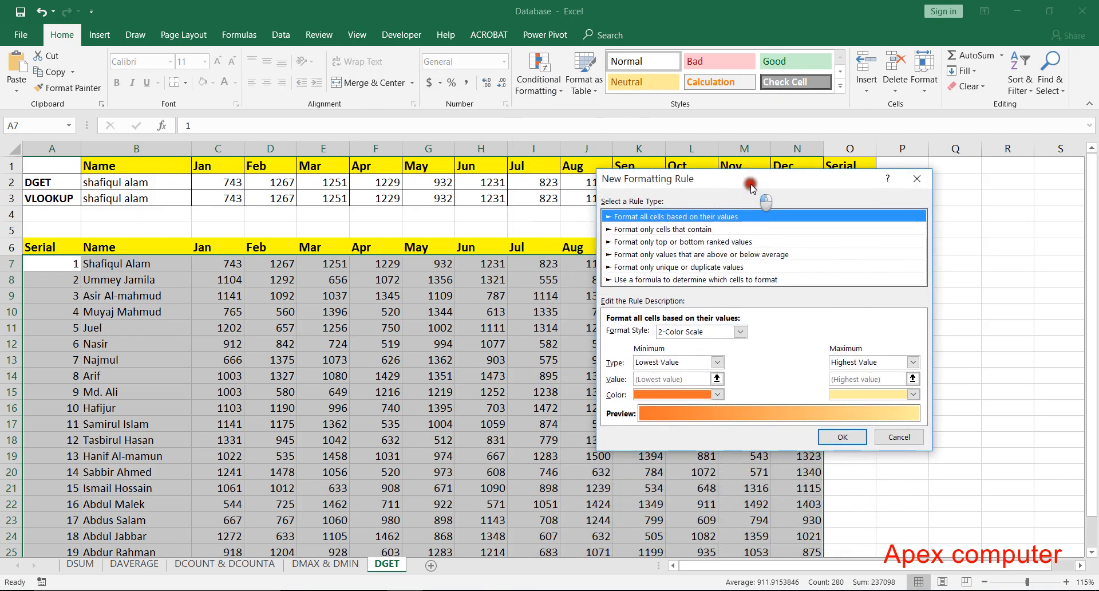
left_click(689, 280)
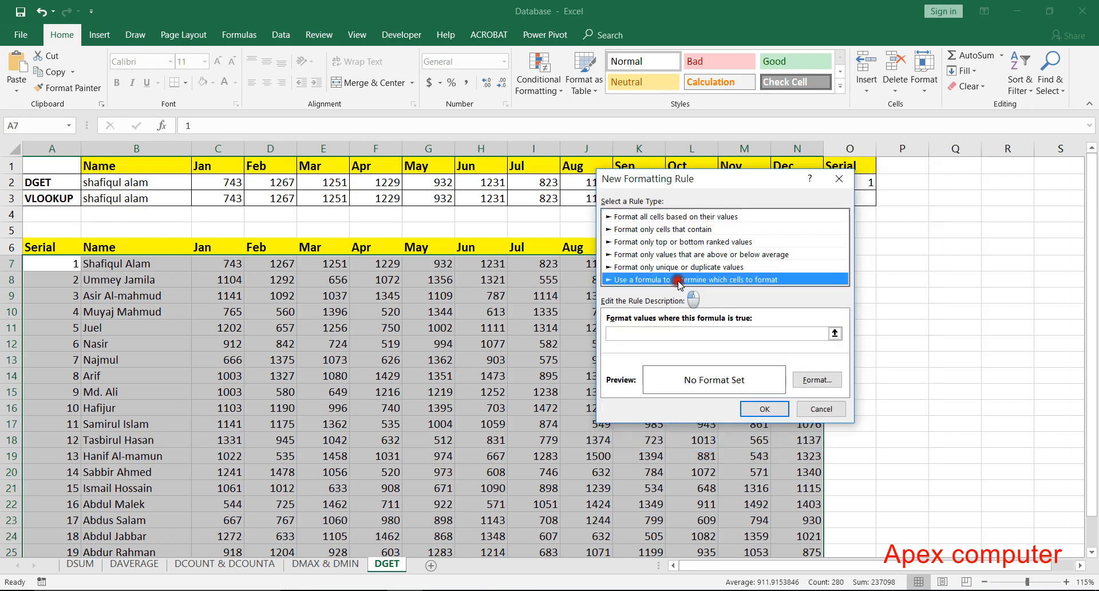
- Enter =$B$2=$B7 as the formatting rule's formula, locking only the column of the second reference
left_click(625, 332)
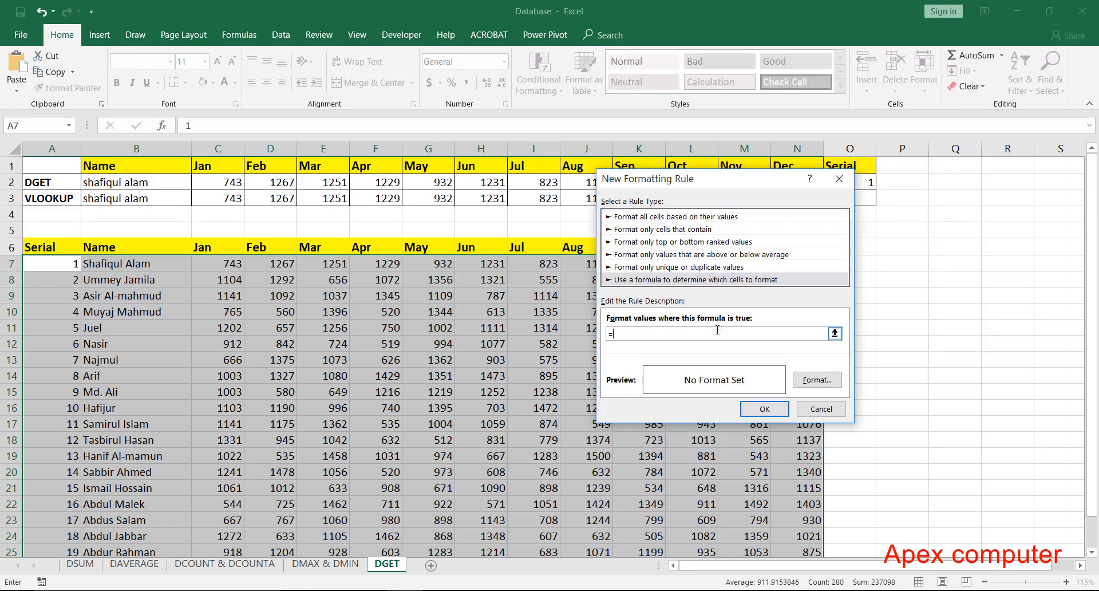
left_click(141, 183)
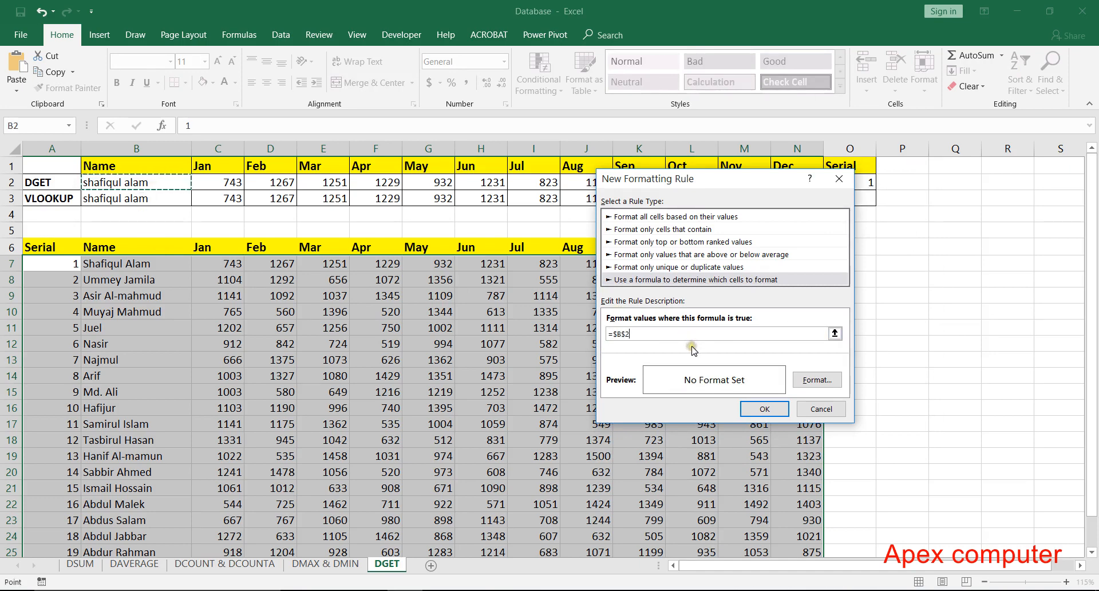
type("=")
left_click(126, 264)
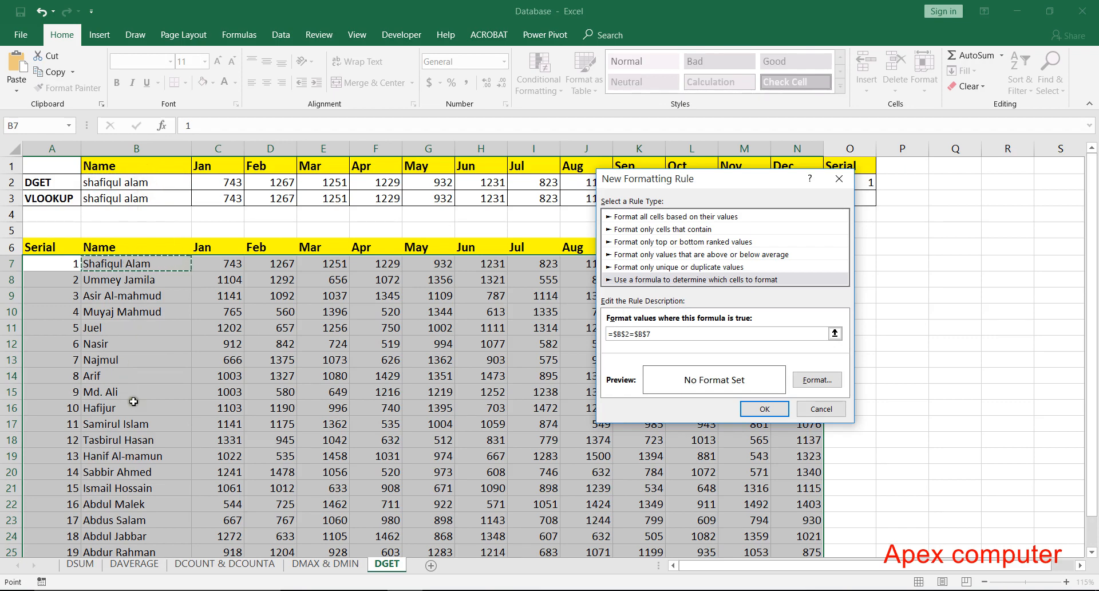
left_click(655, 335)
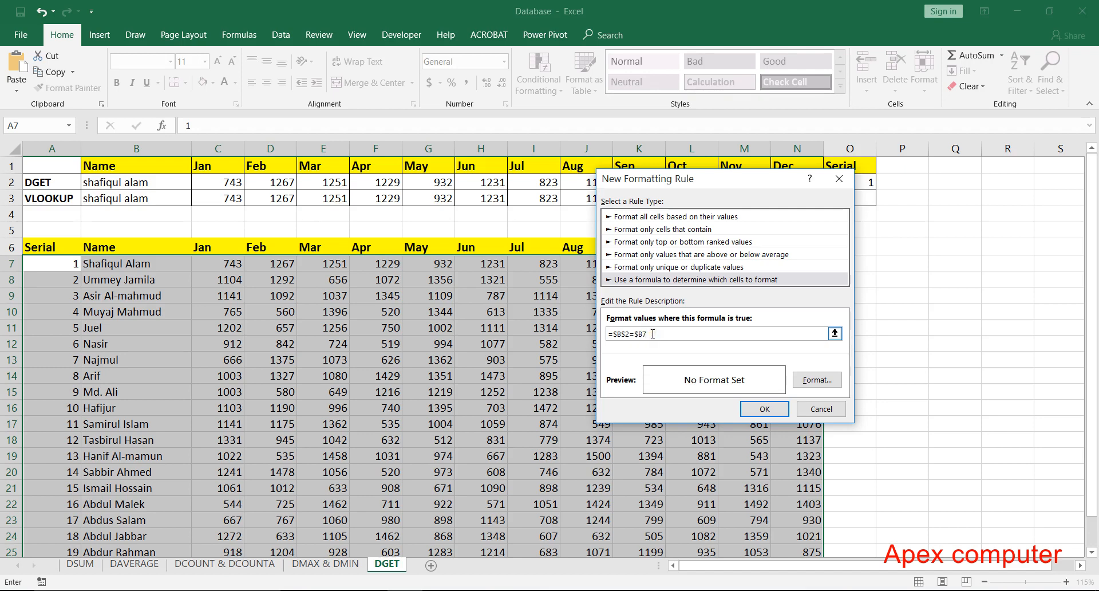
- Change the second reference of the rule's formula to the name range so it reads =$B$2=$B7:$B26
left_click_drag(651, 333, 636, 333)
key("BackSpace")
mouse_move(130, 264)
left_mouse_down()
mouse_move(137, 518)
mouse_move(132, 262)
left_mouse_up()
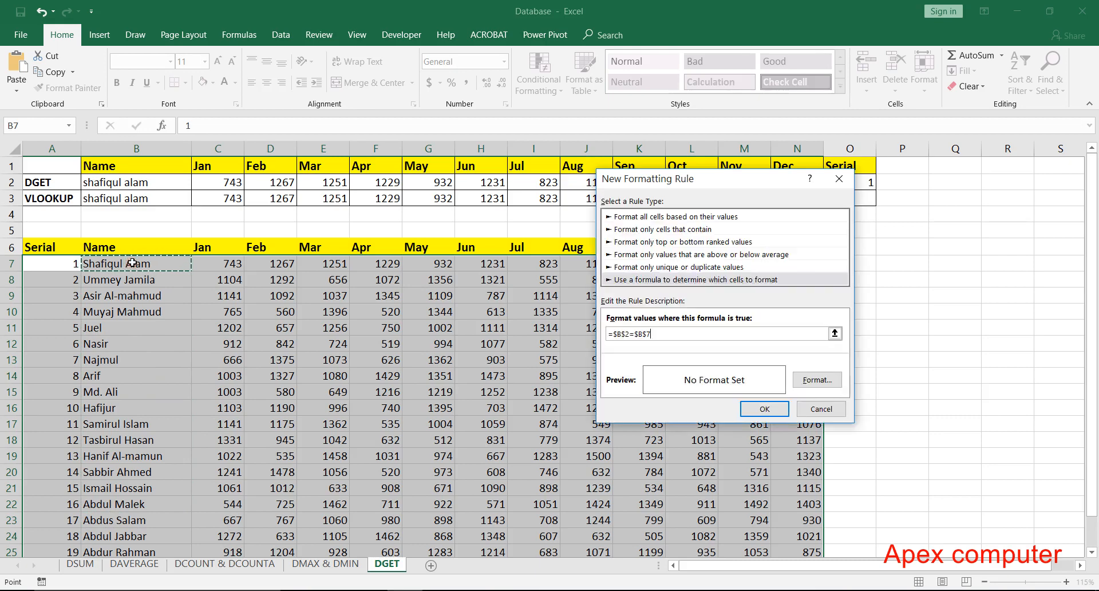
key("ctrl+shift+Down")
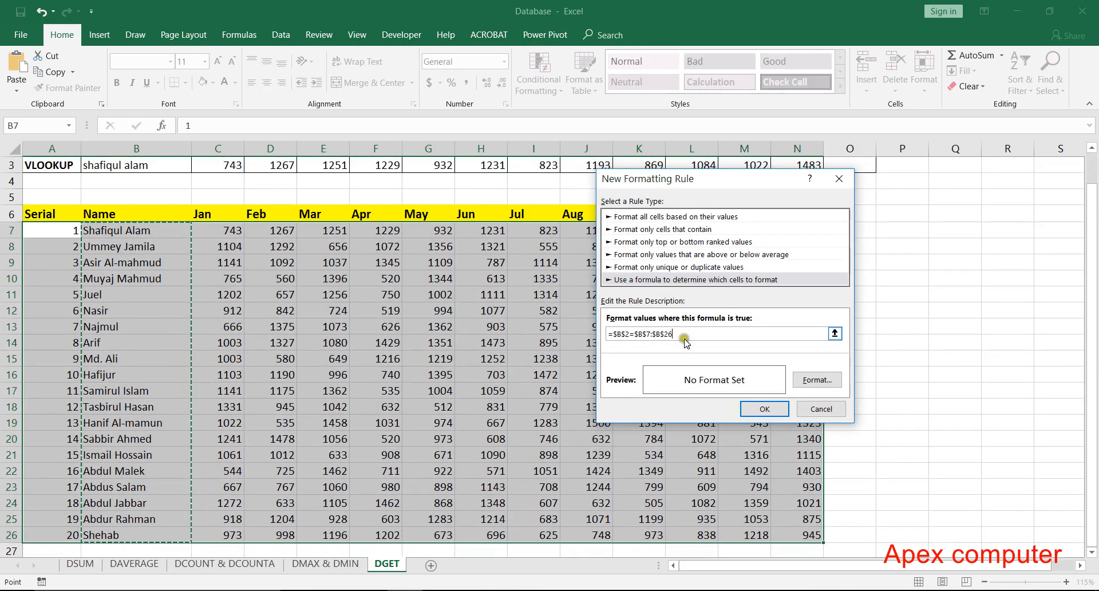
key("F4")
key("F4")
scroll(212, 258, "up", 1)
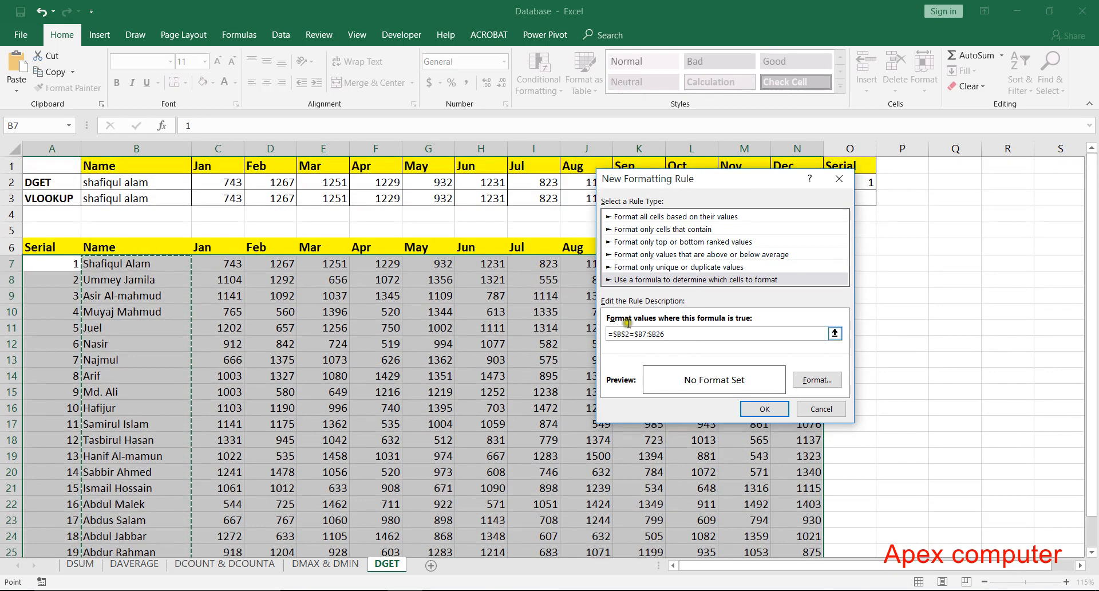
- Give the formatting rule a red fill with white font colour and apply it to the data range
left_click(819, 381)
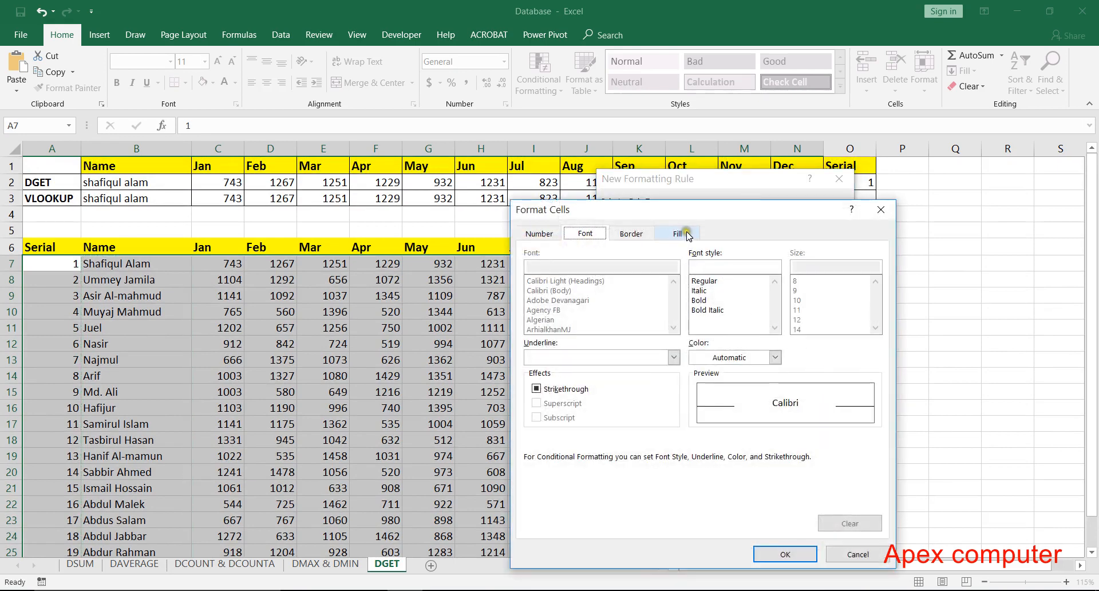
left_click(688, 235)
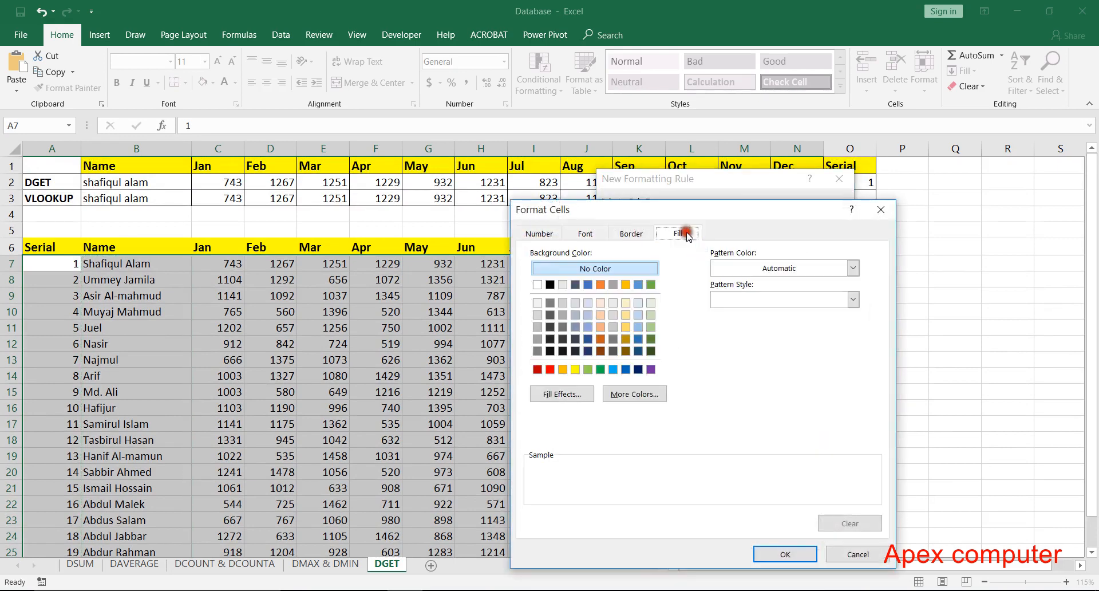
left_click(549, 368)
left_click(585, 233)
left_click(775, 356)
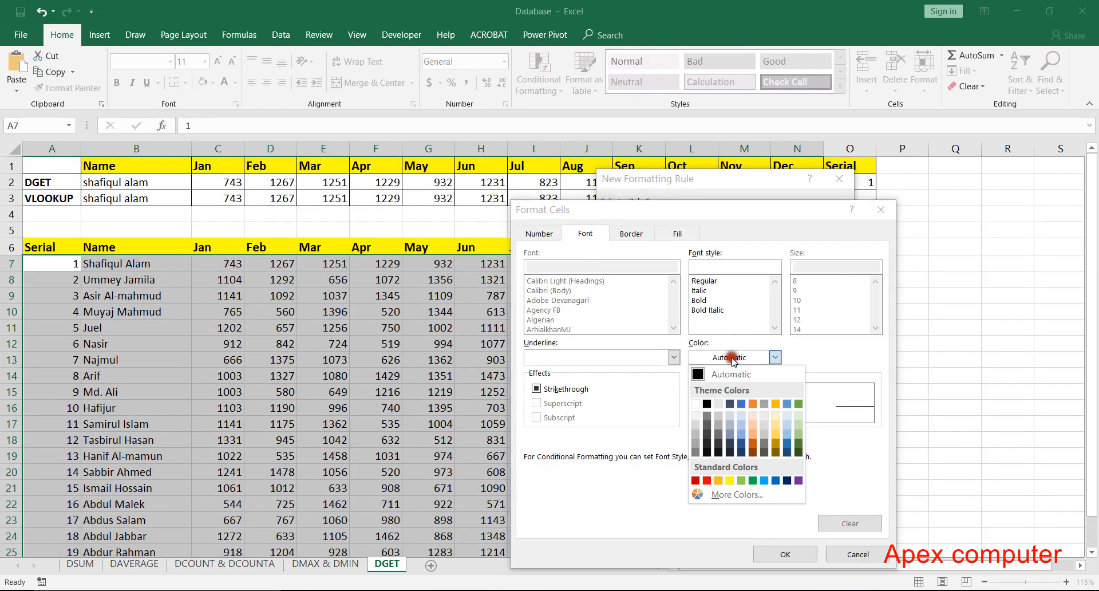
left_click(698, 404)
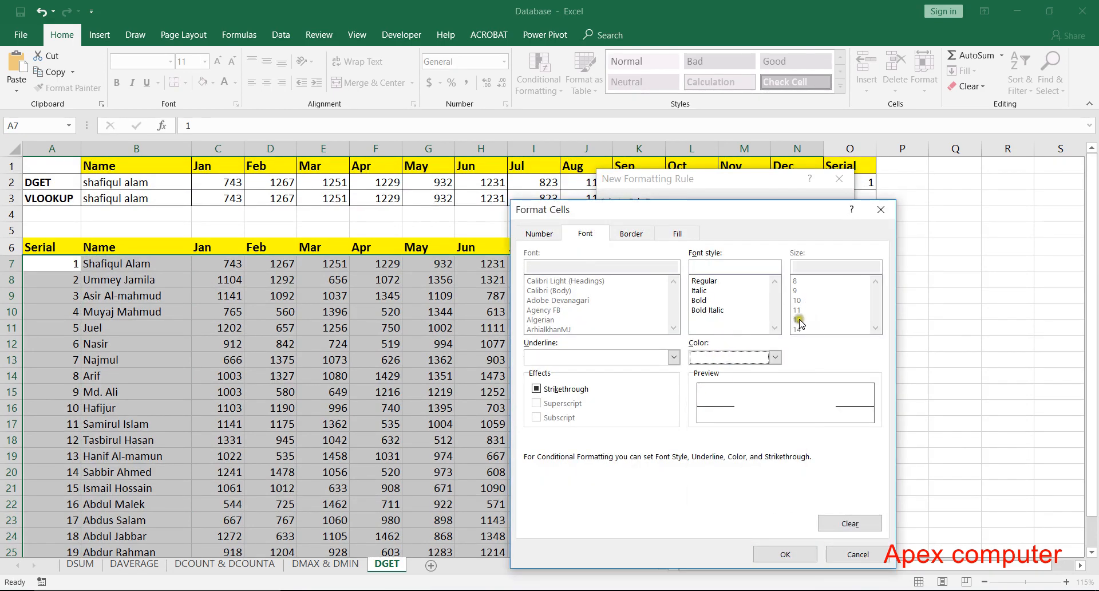
left_click(785, 553)
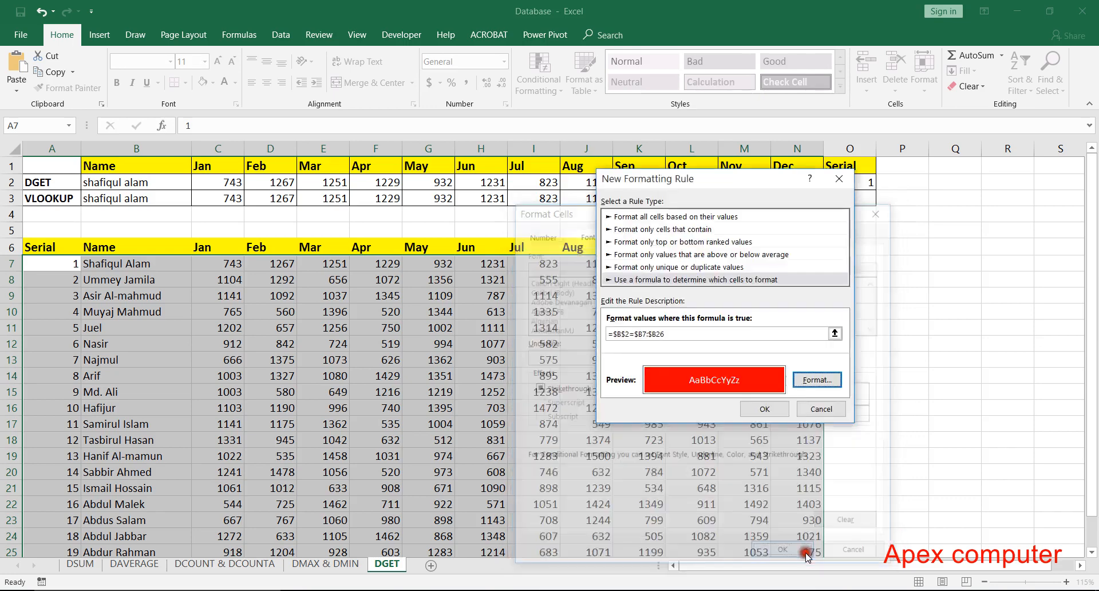
left_click(774, 410)
left_click(215, 298)
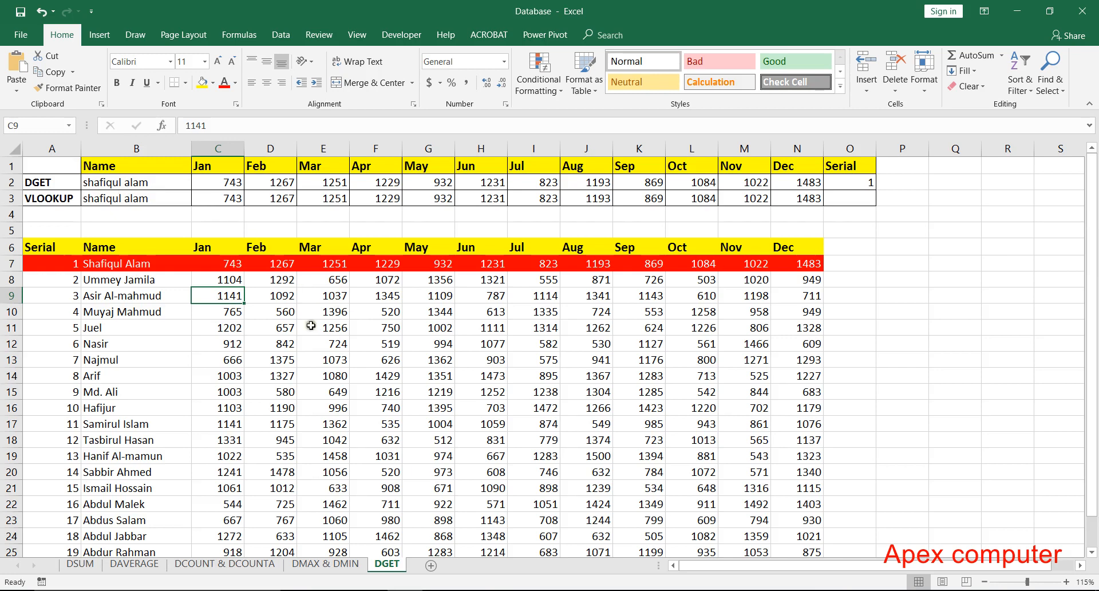
- Test the highlighting by replacing the lookup name in B2 with the name from row 11, followed by the one from row 14
left_click(140, 182)
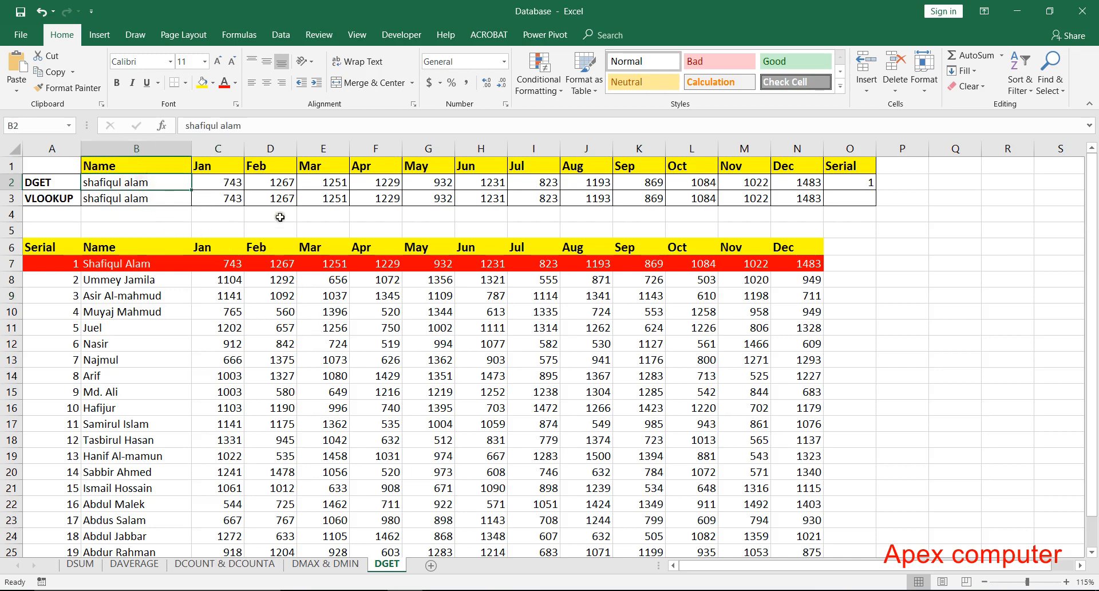
type("Juel")
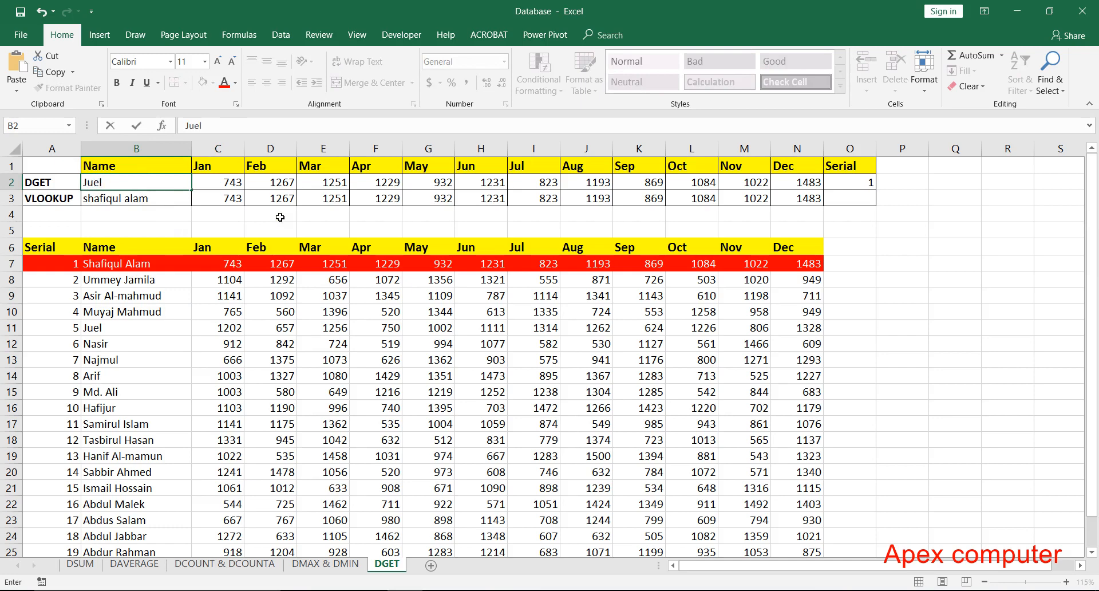
key("Tab")
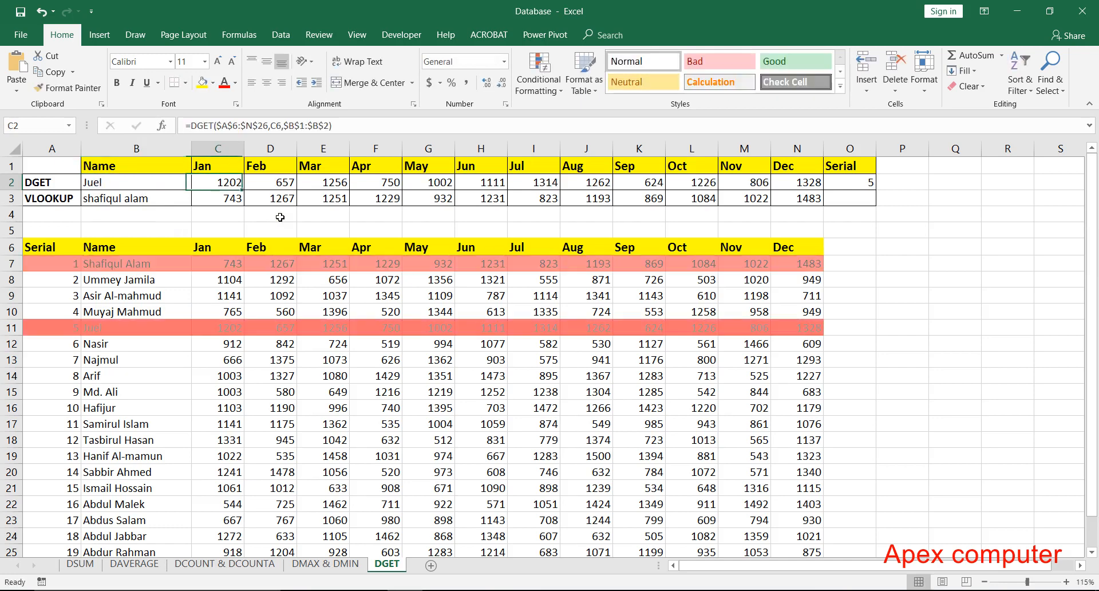
left_click(139, 184)
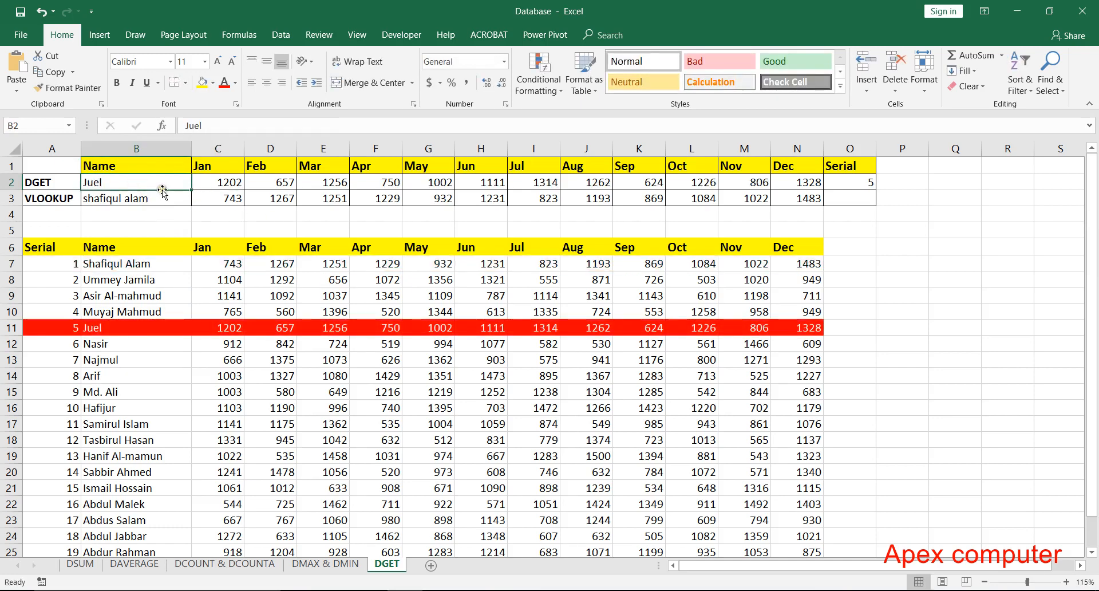
type("A")
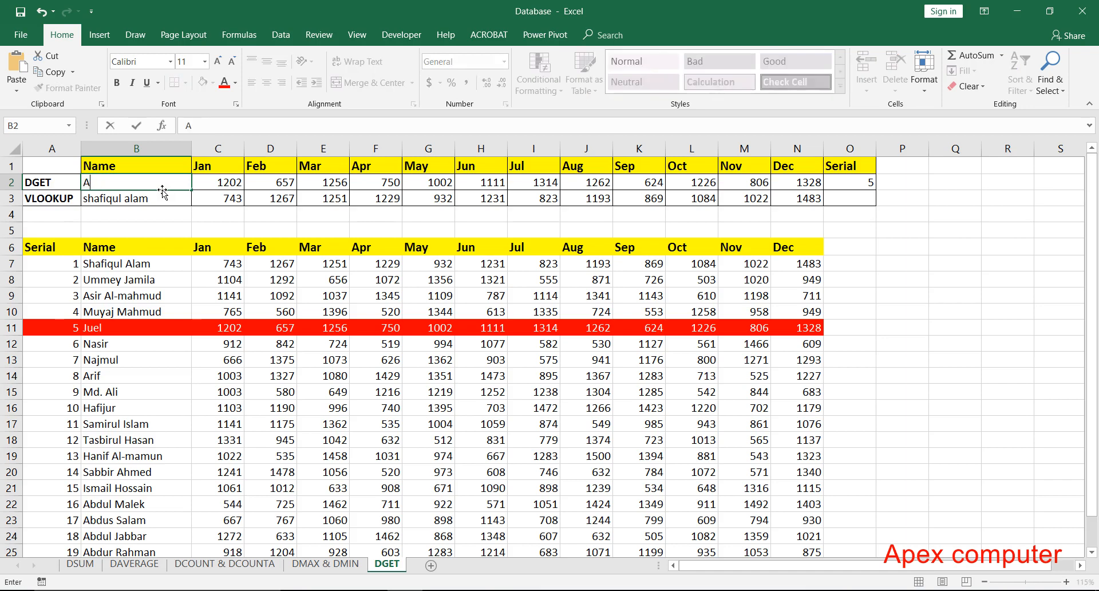
type("rif")
key("Tab")
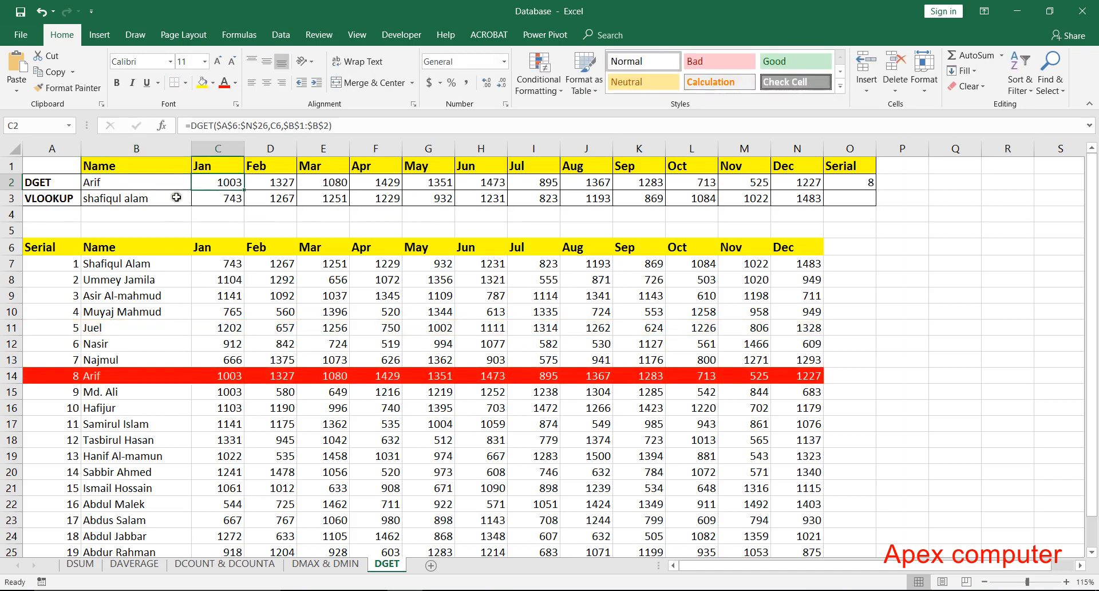
- Replace the DGET lookup name in B2 with the name from data row 25
left_click(169, 196)
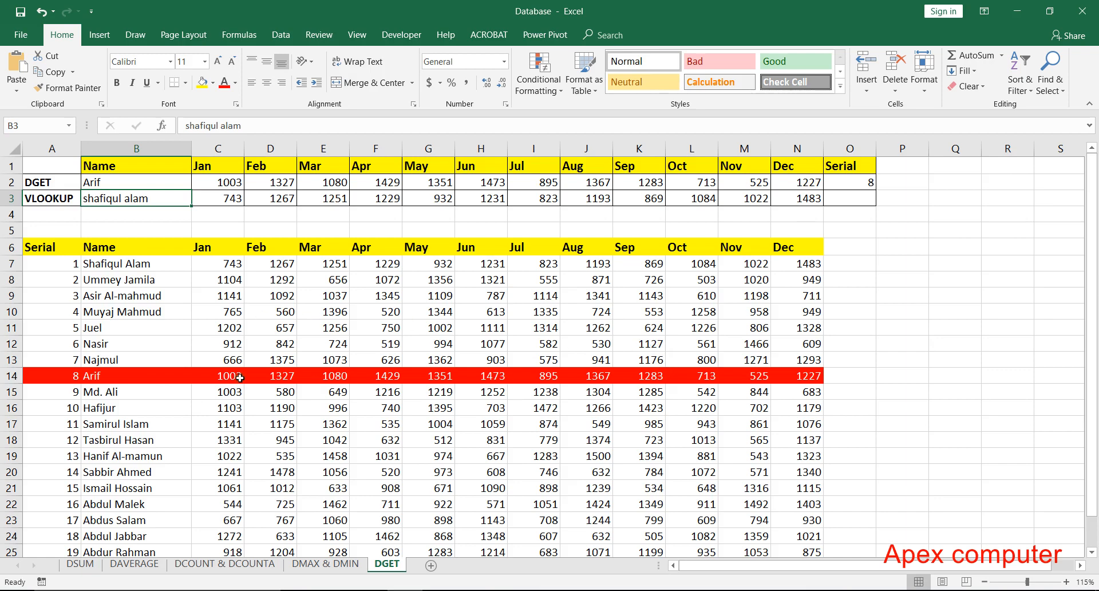
left_click(155, 179)
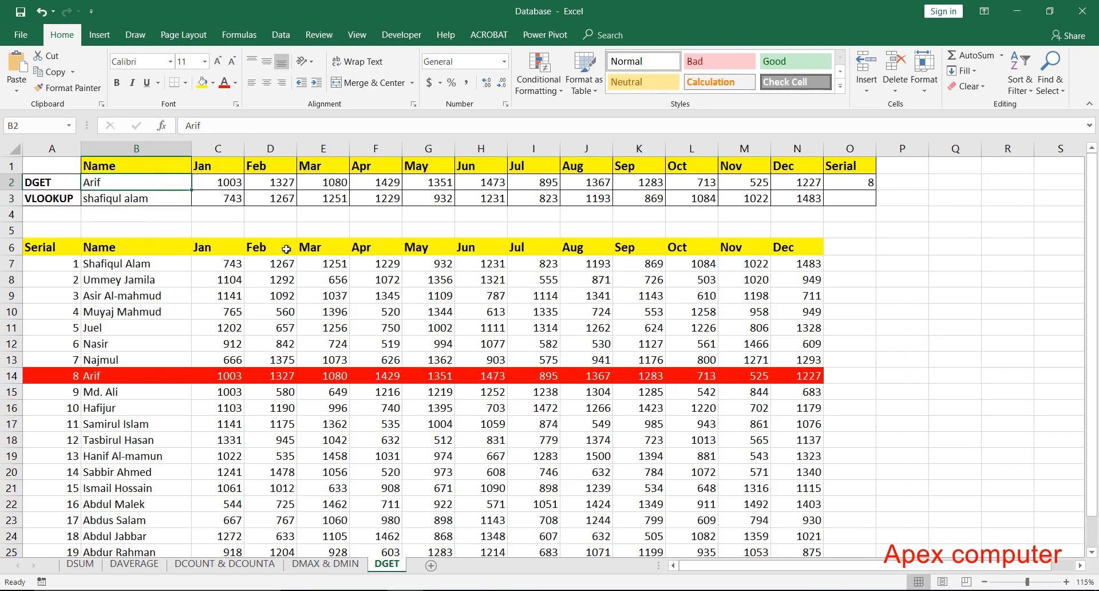
type("Abdur Rah")
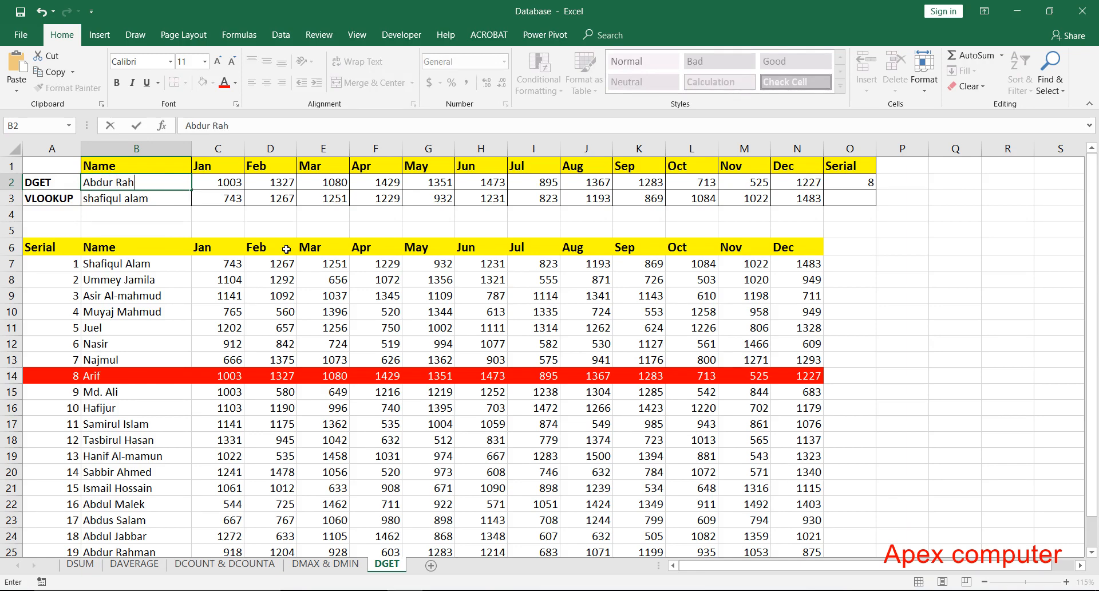
type("man")
key("Return")
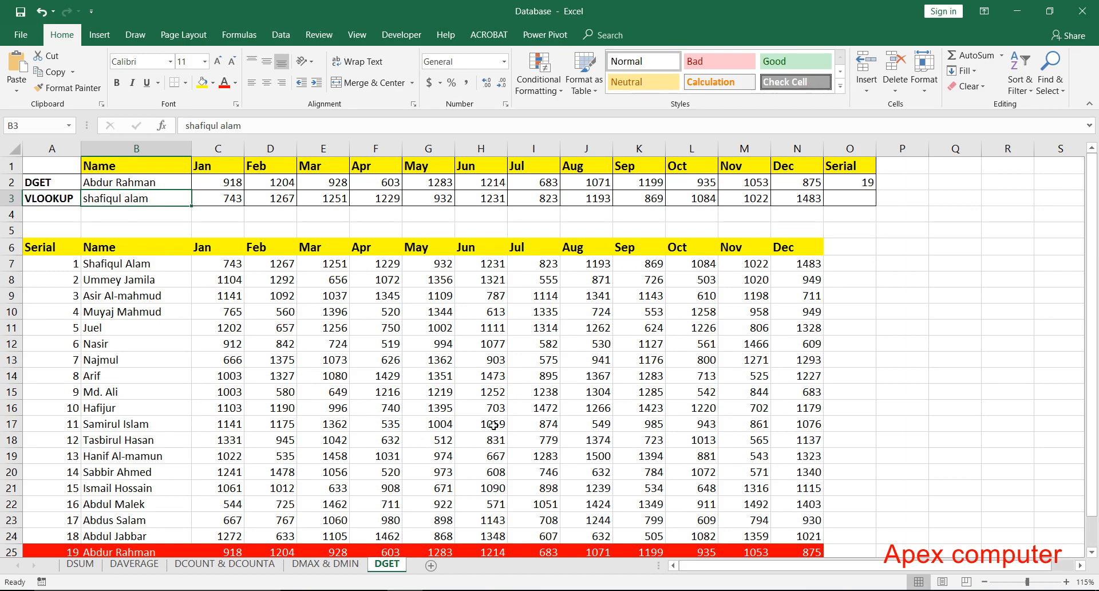
key("alt")
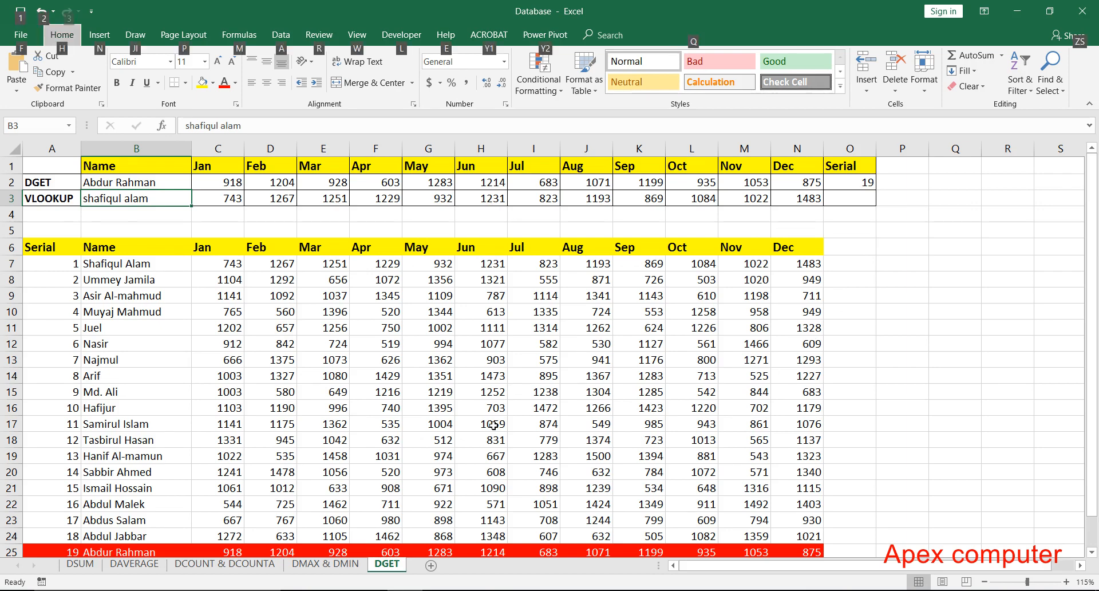